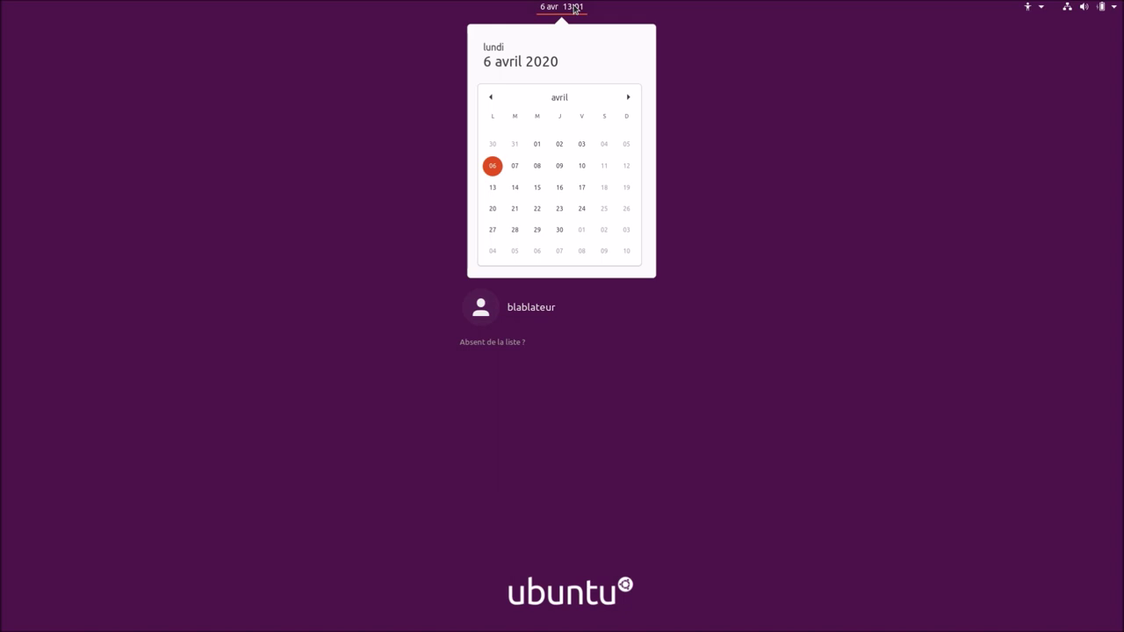
Close the calendar, check the accessibility and system menus, then select the only user account.
left_click(878, 137)
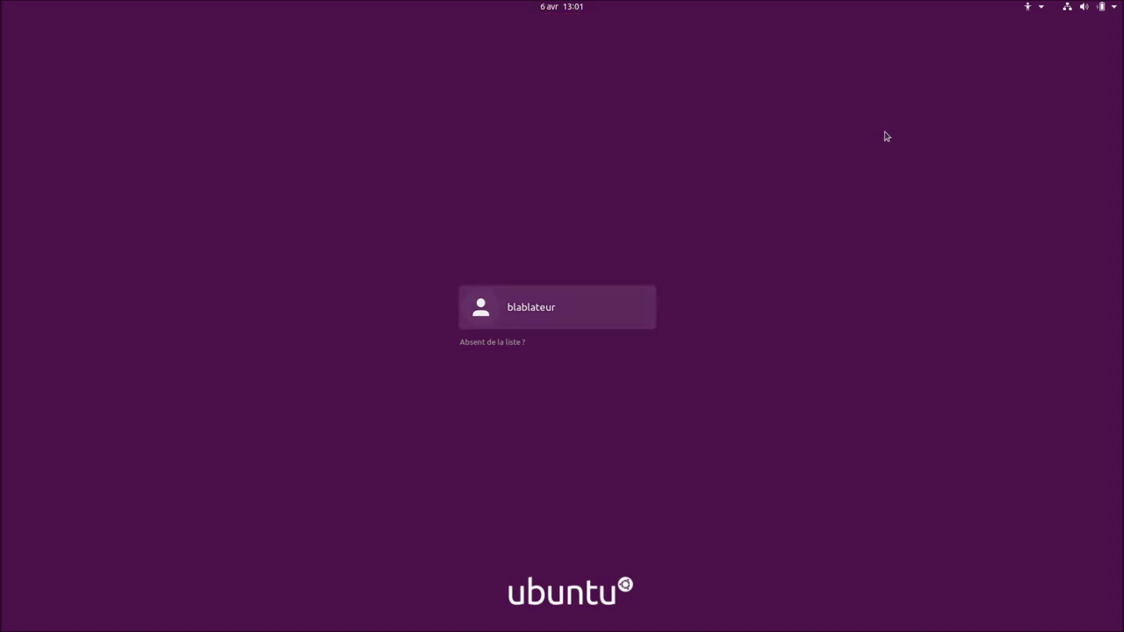
left_click(1044, 10)
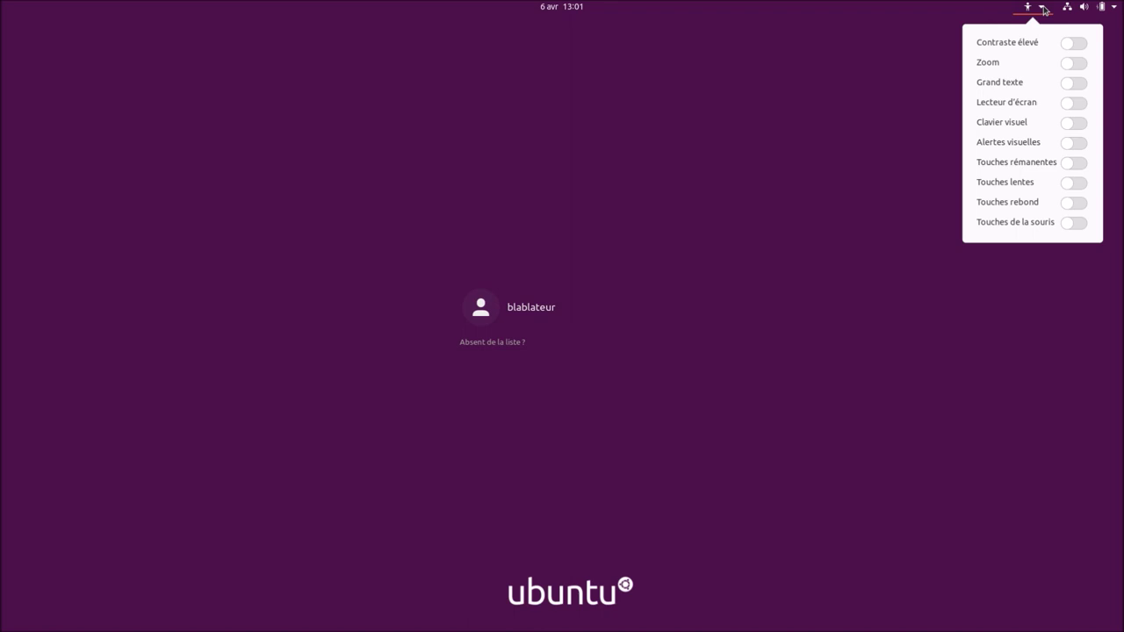
left_click(878, 71)
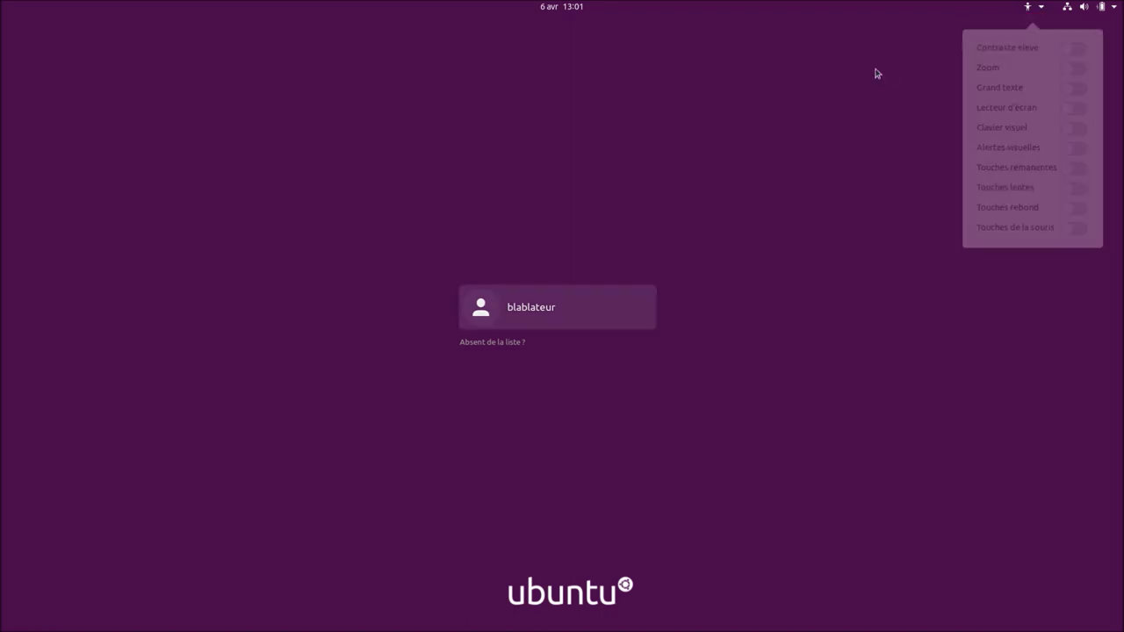
left_click(1115, 7)
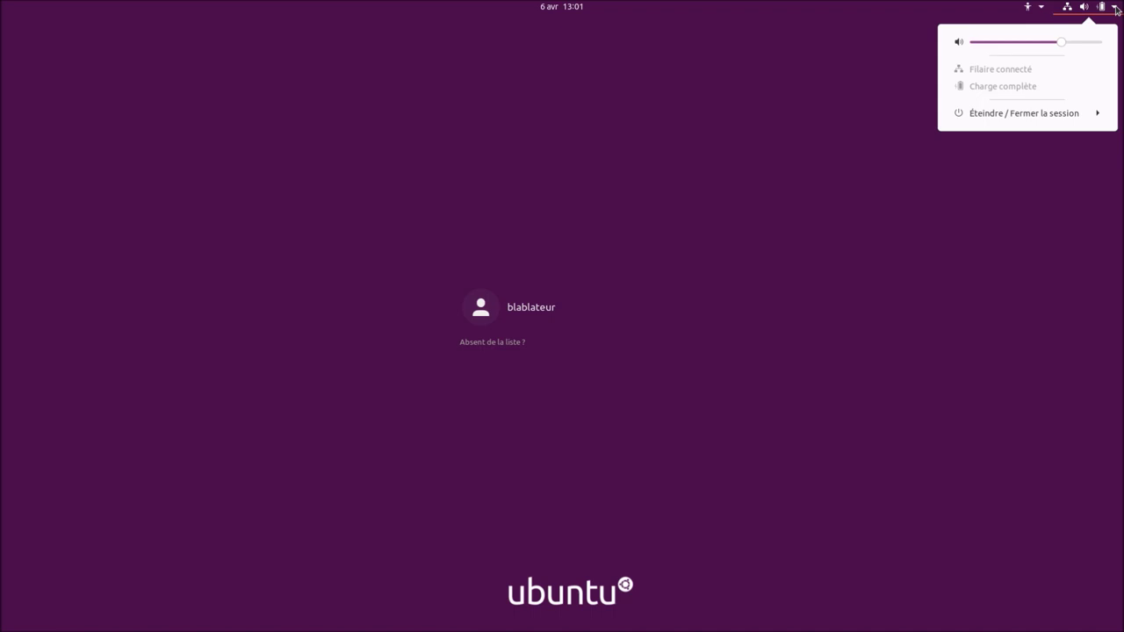
left_click(613, 114)
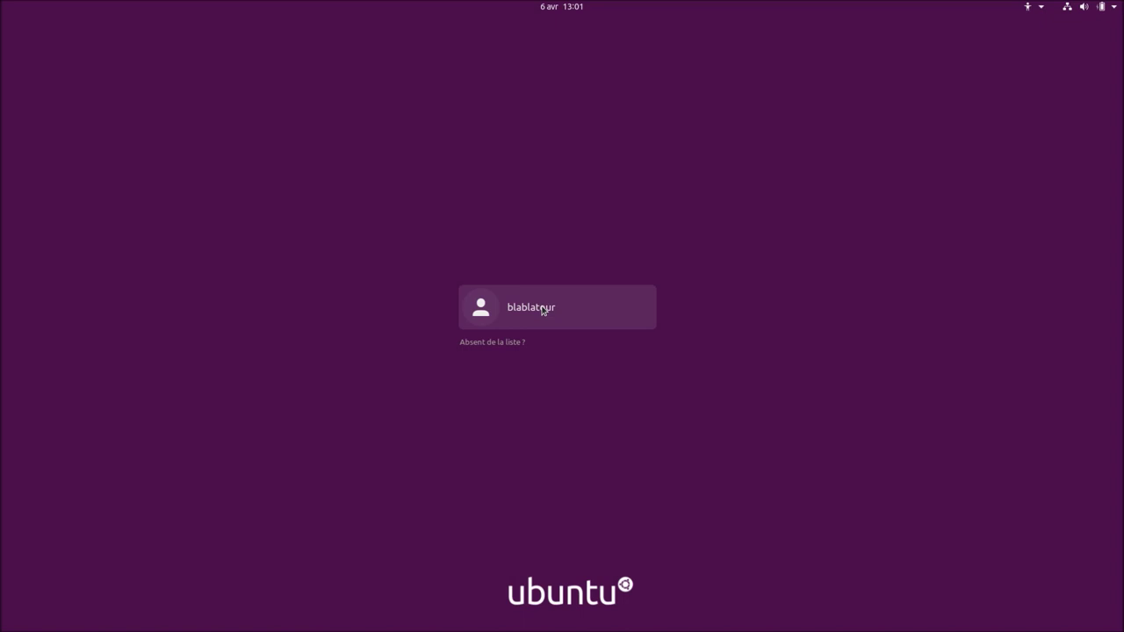
left_click(543, 310)
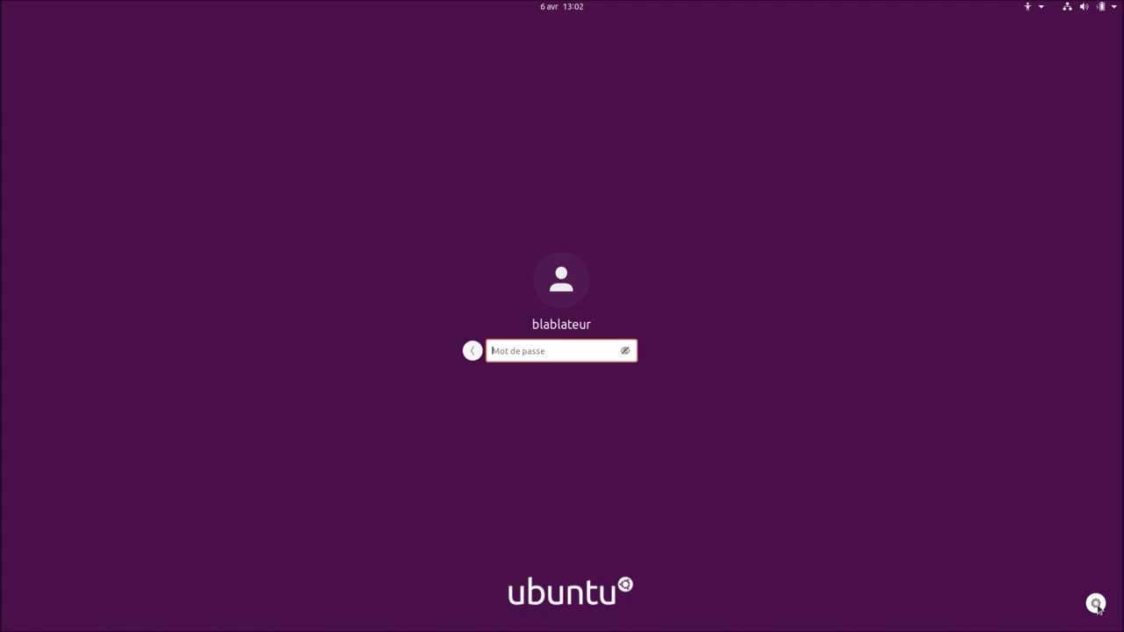
Confirm the Ubuntu session is selected and log in with the account password.
left_click(1096, 604)
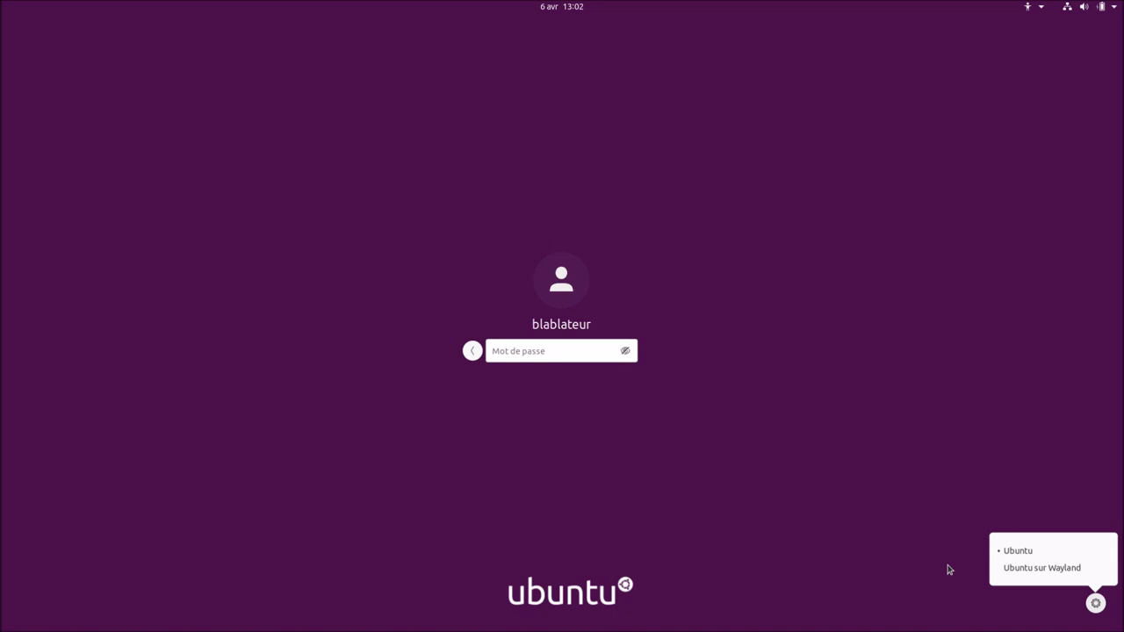
left_click(813, 521)
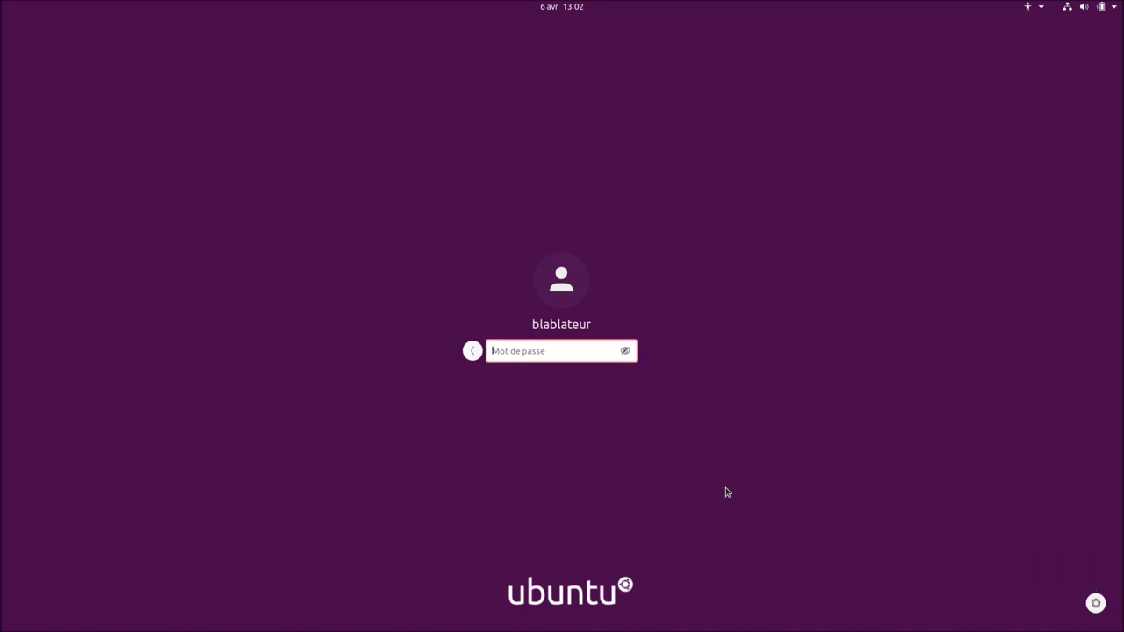
type("******")
key("Return")
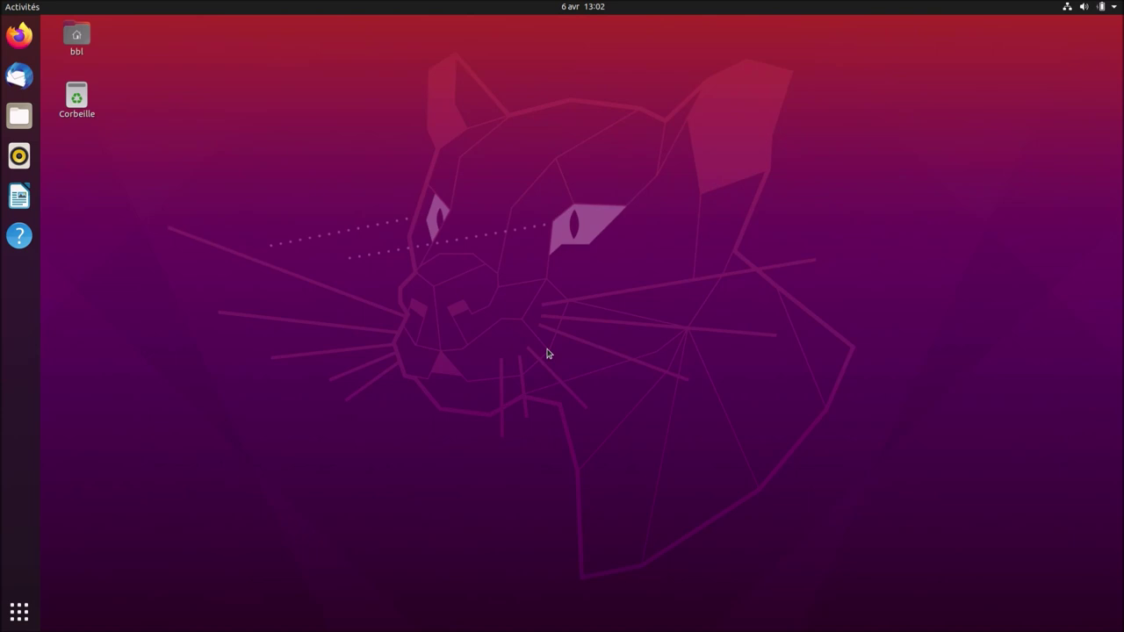
Choose Changer l'arrière-plan… from the desktop context menu to reach the Arrière-plan settings.
right_click(268, 161)
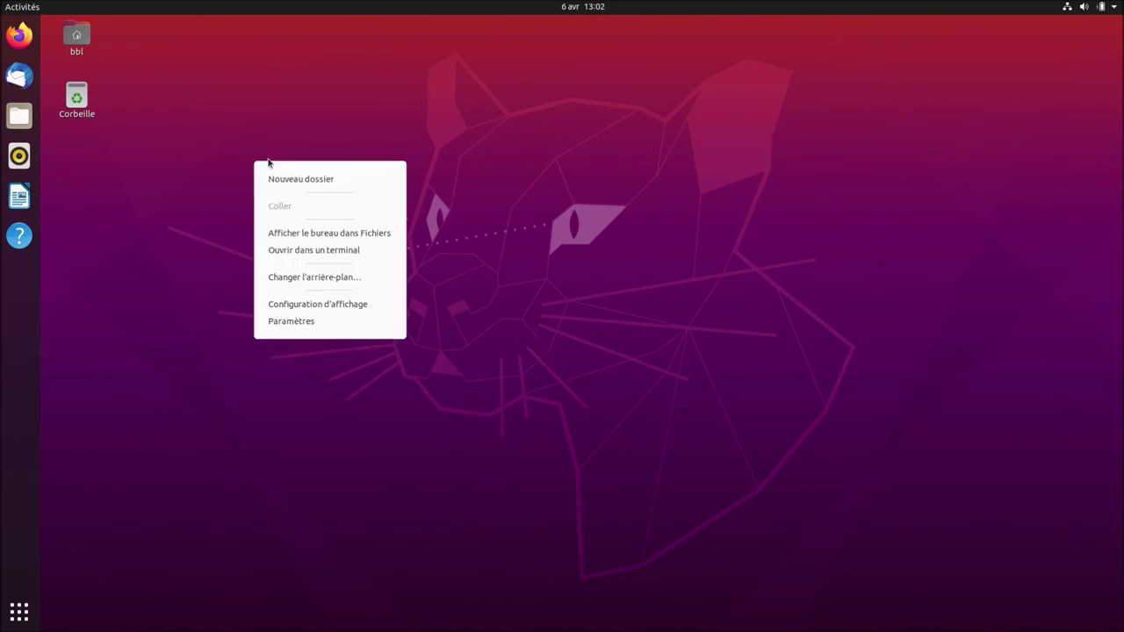
left_click(652, 262)
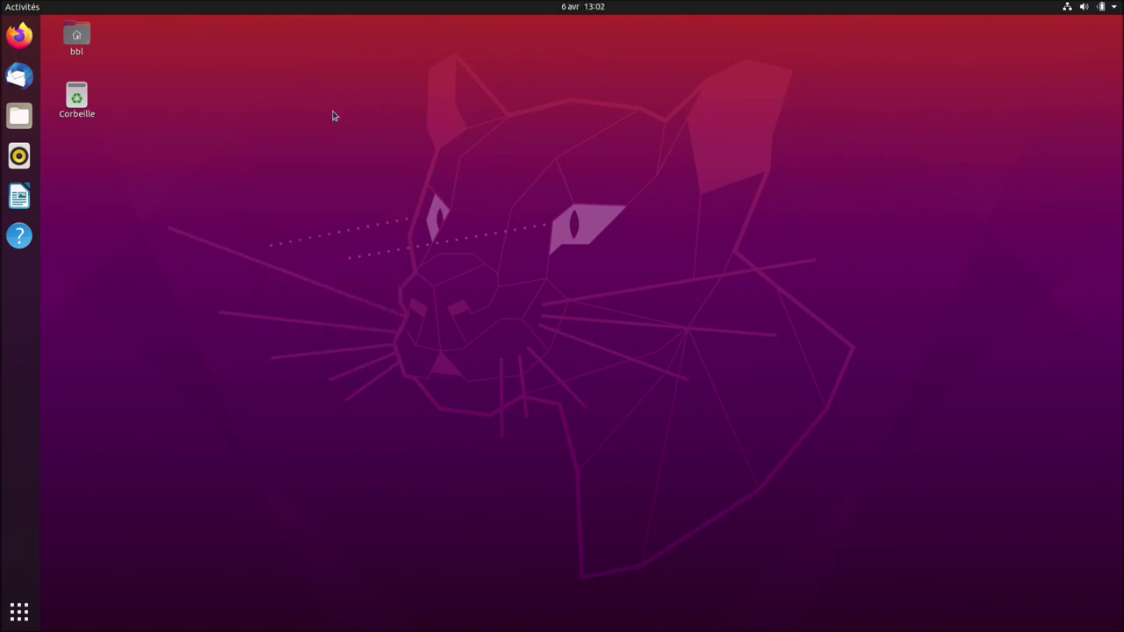
right_click(233, 110)
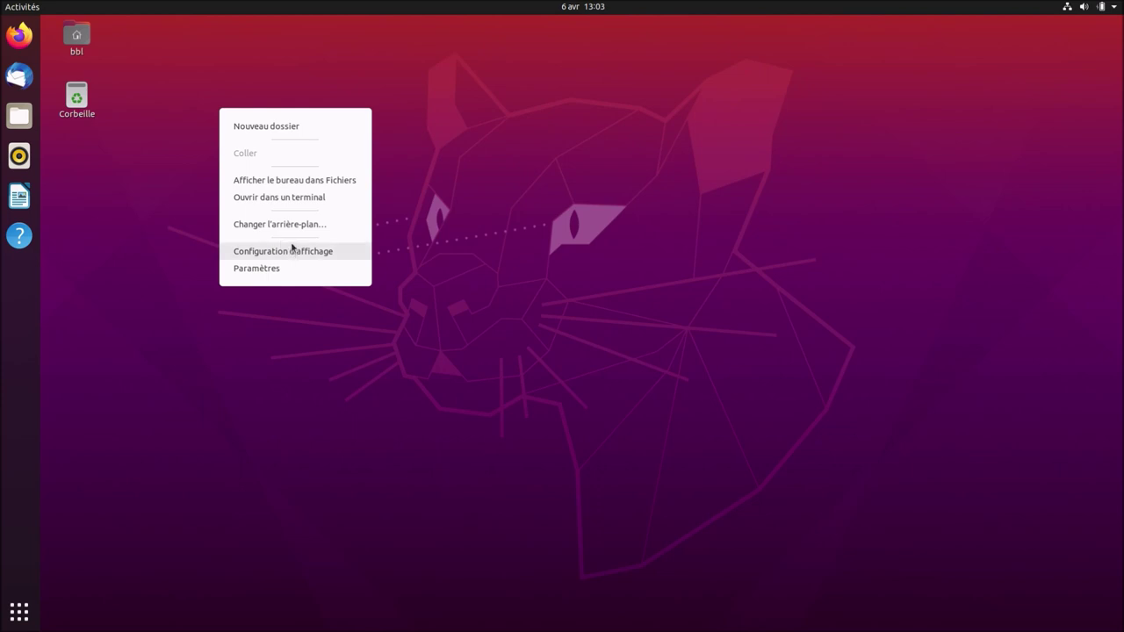
left_click(292, 224)
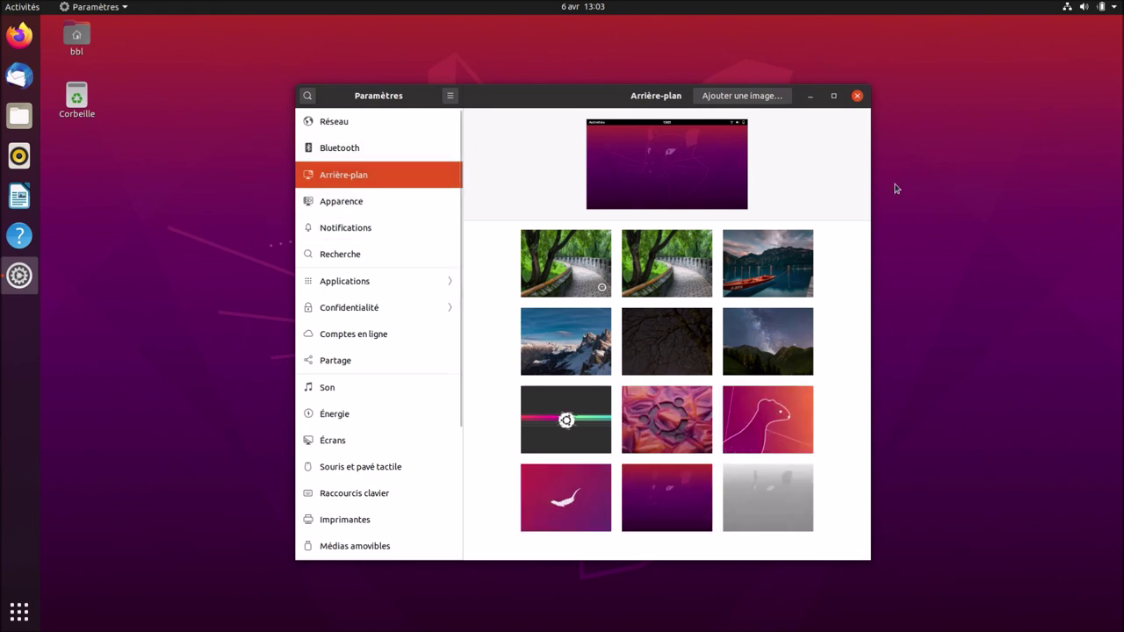
Set the grey image as the desktop wallpaper, then go to the Réseau page.
mouse_move(608, 95)
left_mouse_down()
mouse_move(634, 188)
mouse_move(634, 369)
mouse_move(601, 105)
left_mouse_up()
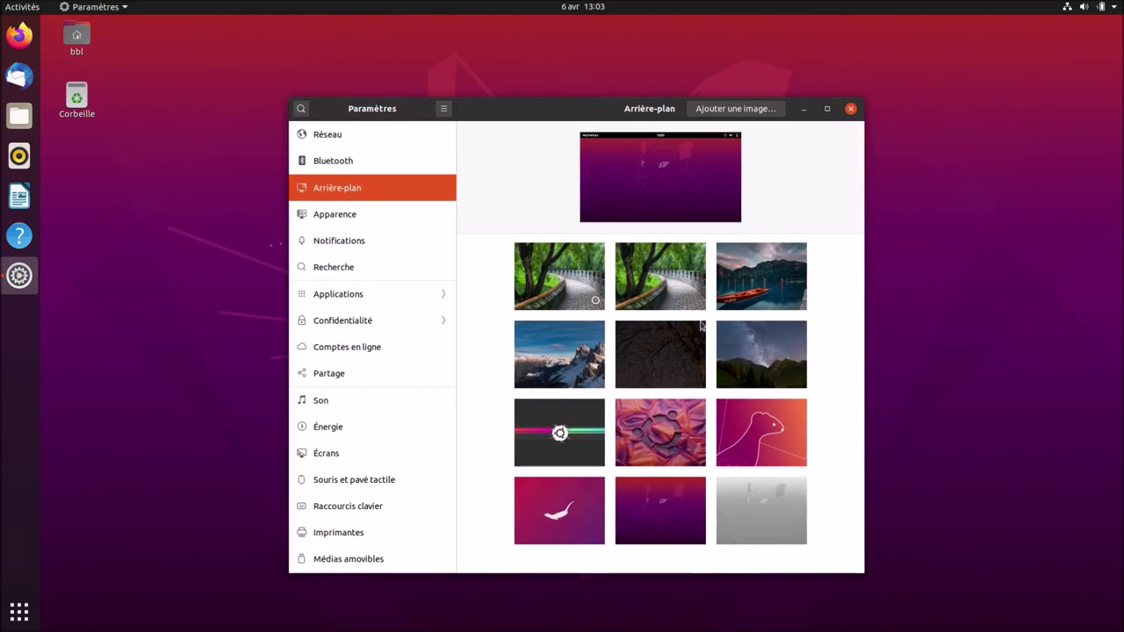
left_click(785, 494)
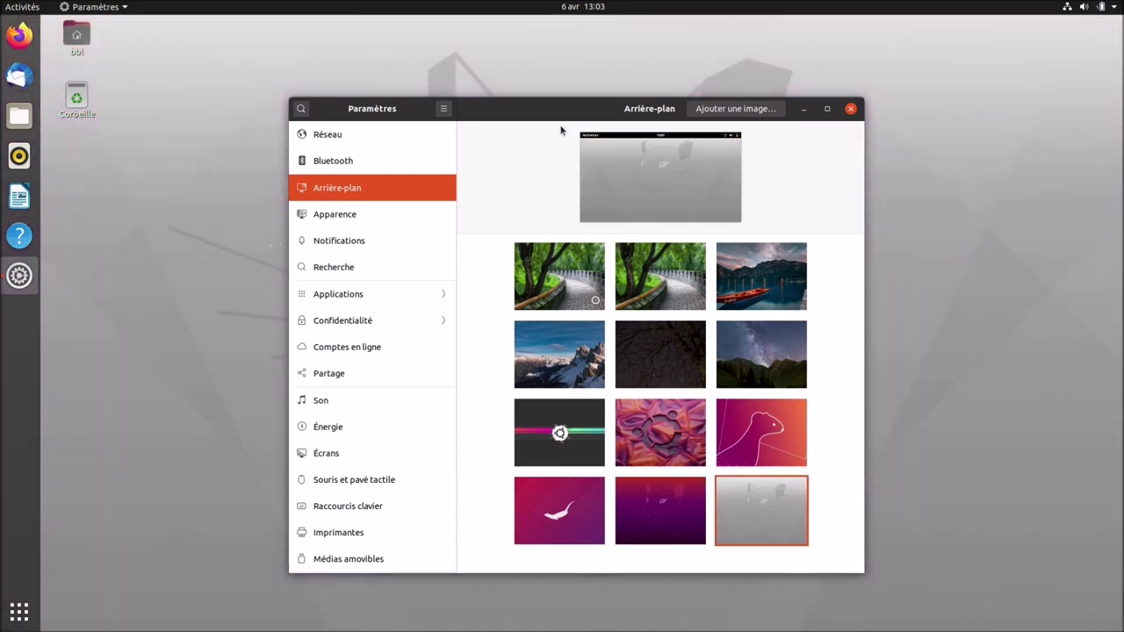
mouse_move(550, 111)
left_mouse_down()
mouse_move(589, 443)
mouse_move(549, 94)
left_mouse_up()
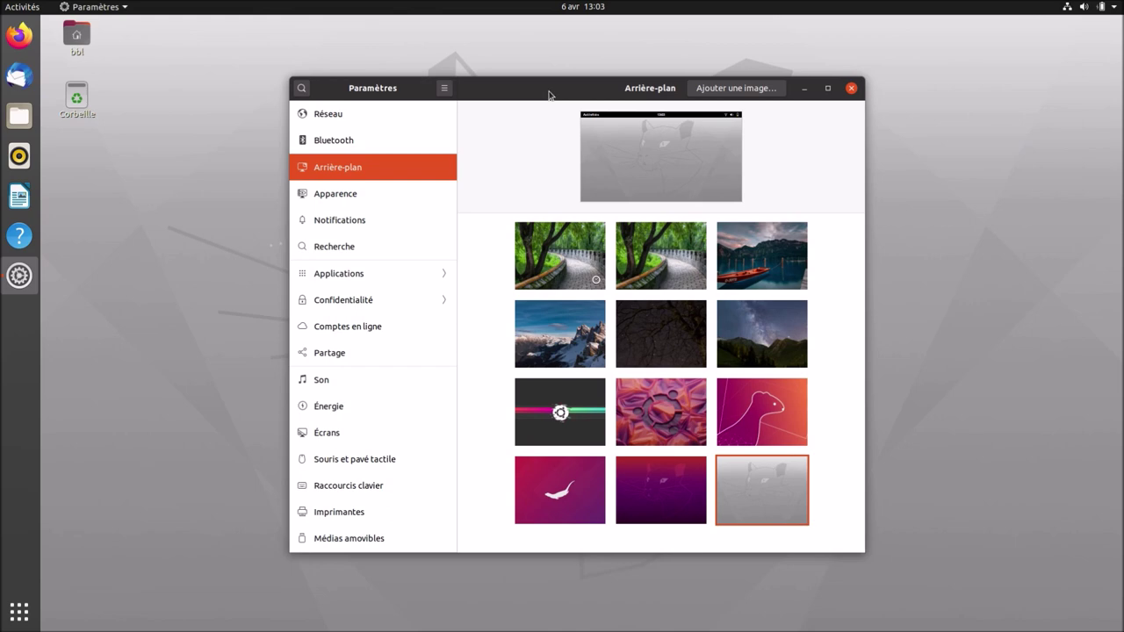
left_click_drag(534, 99, 559, 99)
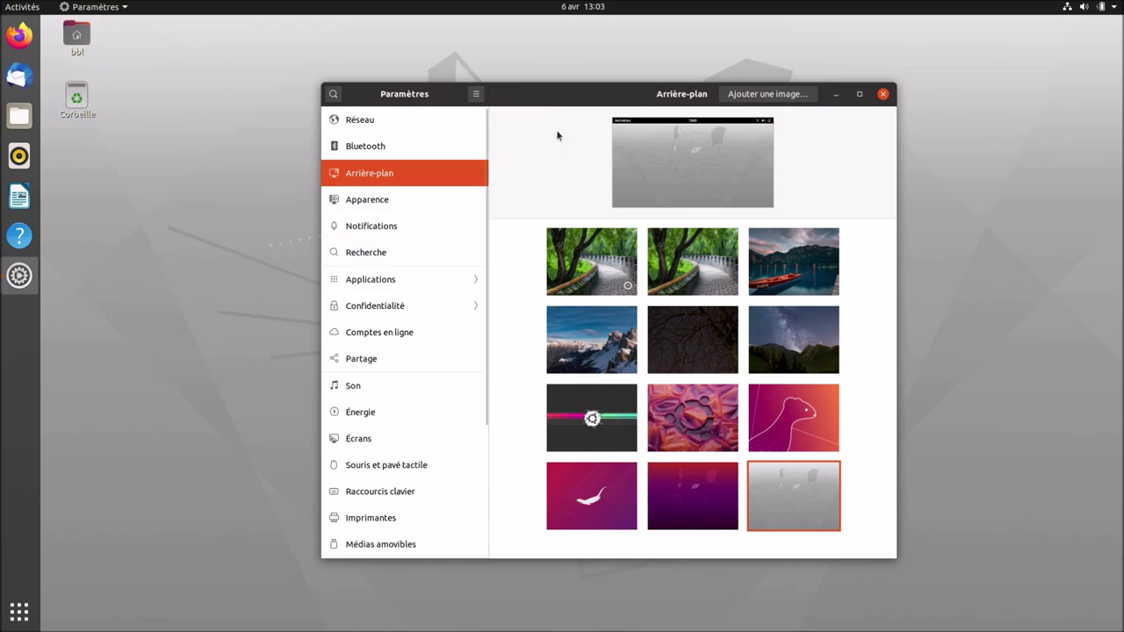
left_click(402, 123)
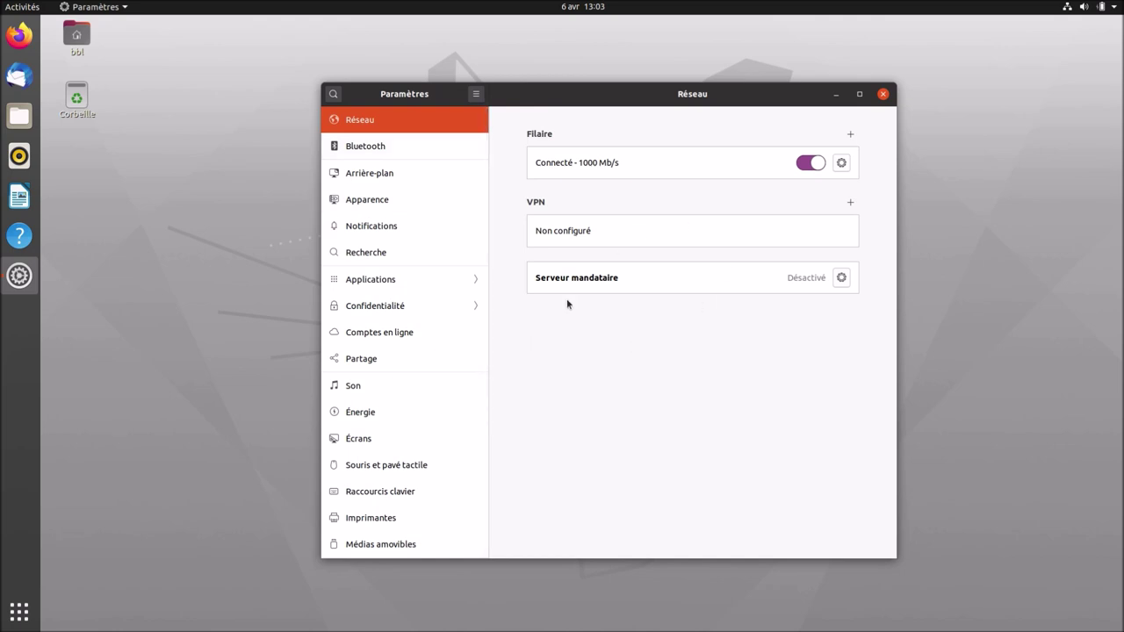
Switch Paramètres to the Apparence page, move it upper right, and open the home folder in Files.
left_click(397, 150)
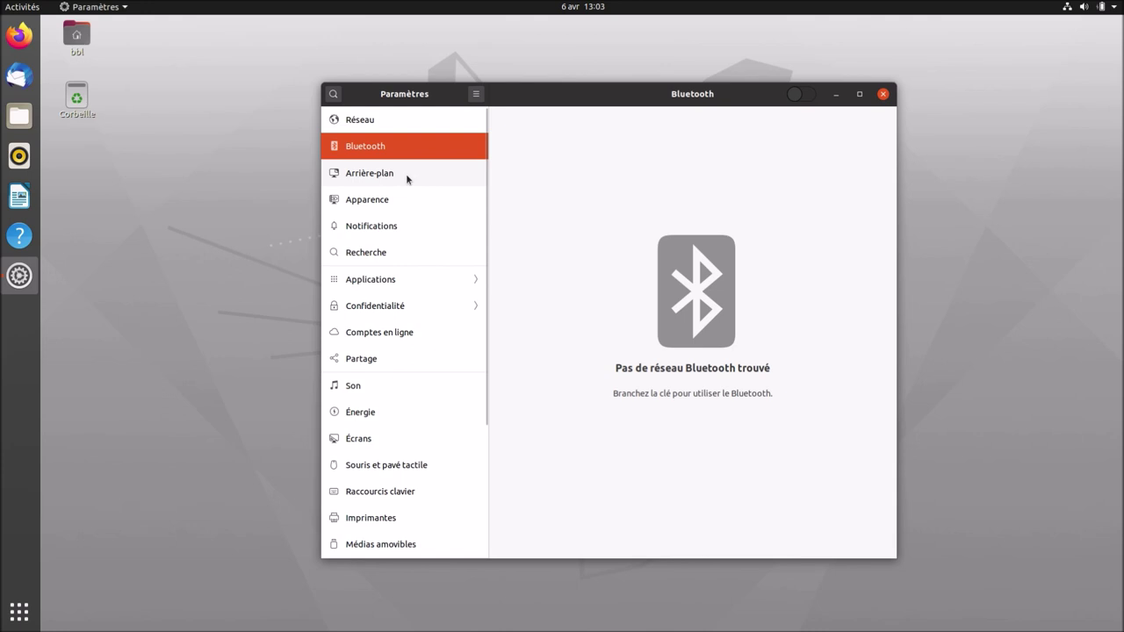
left_click(406, 174)
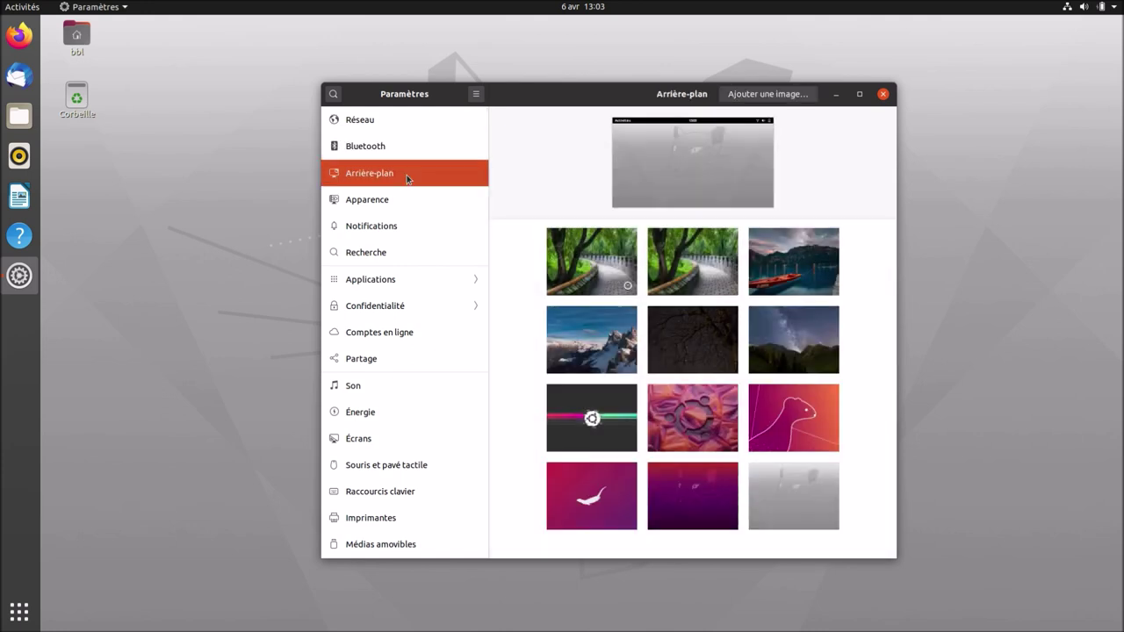
left_click(415, 201)
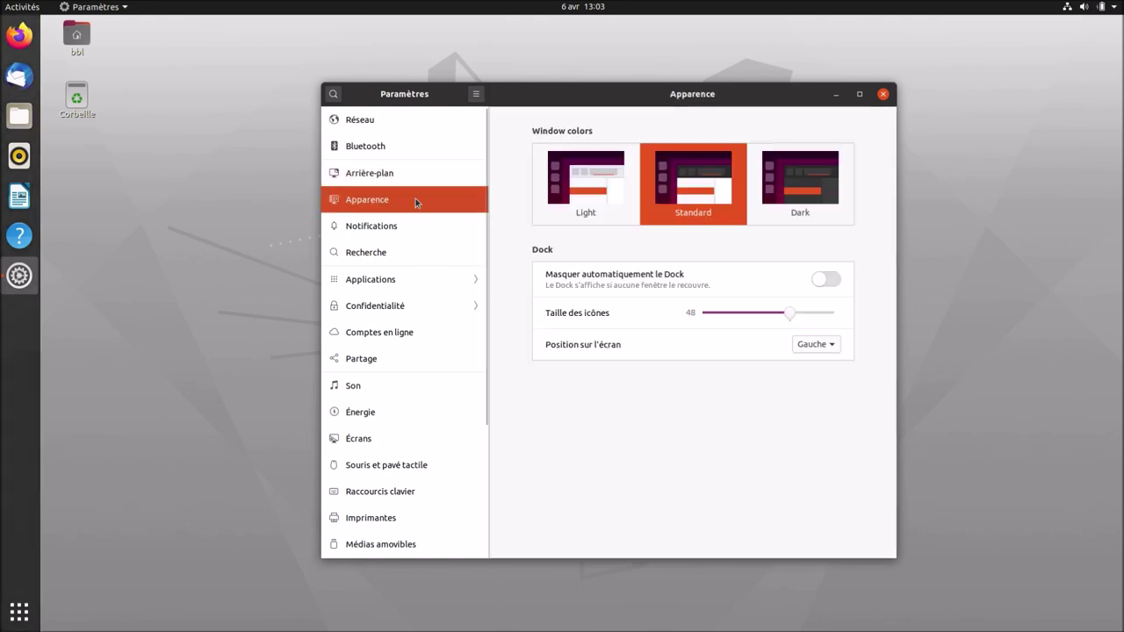
left_click_drag(668, 96, 869, 85)
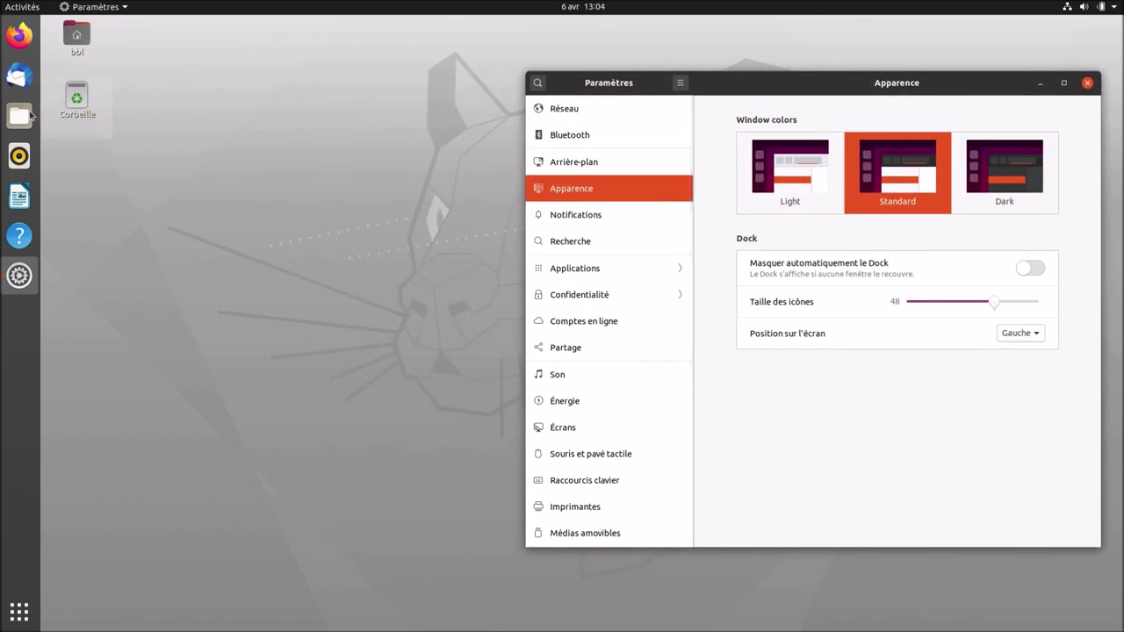
left_click(19, 115)
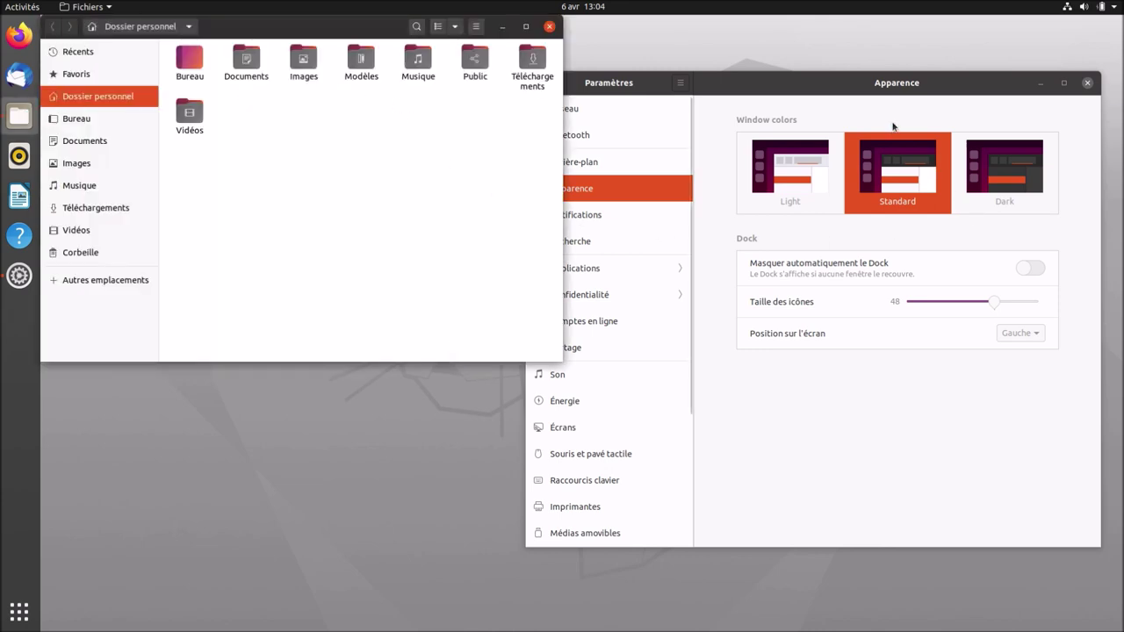
Try the Light and Standard window colours, settling on the Dark style.
left_click(846, 92)
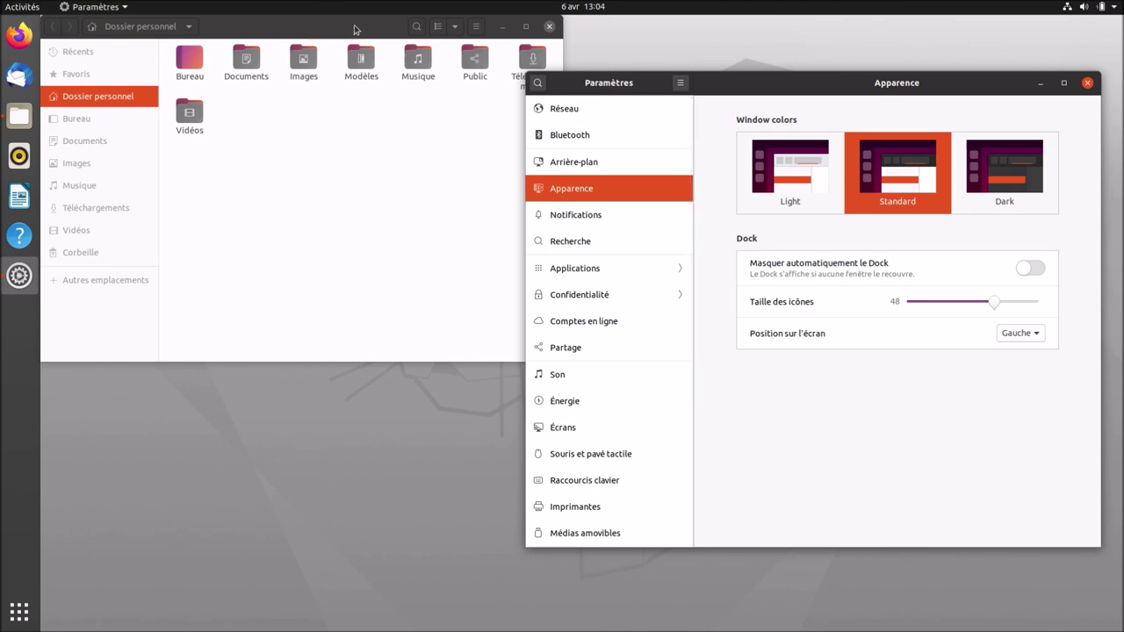
left_click(781, 164)
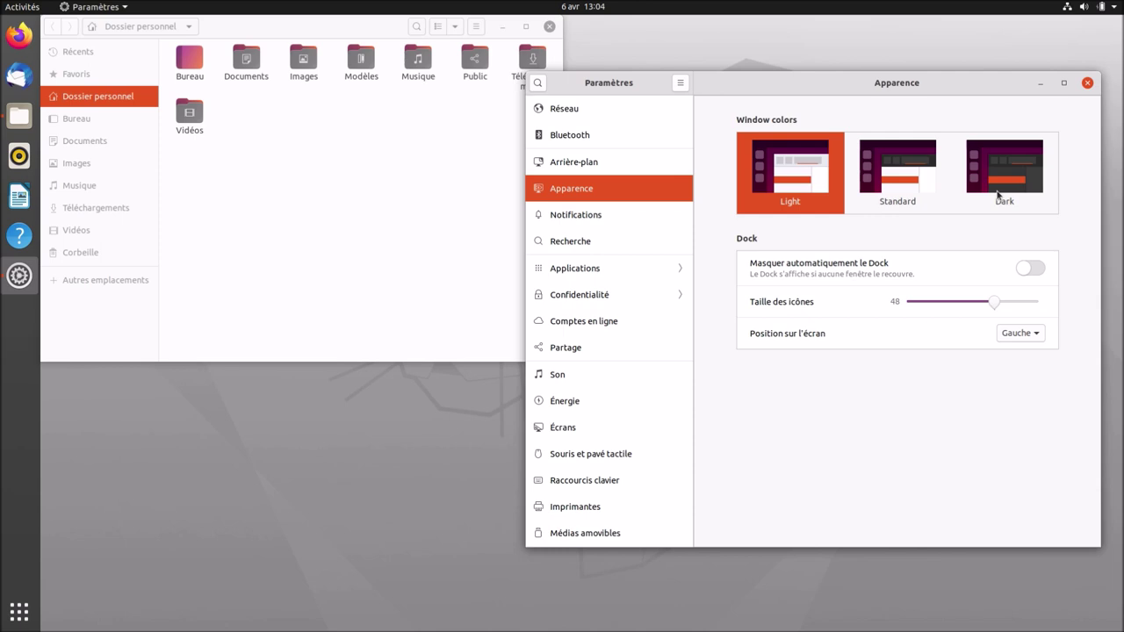
left_click(997, 192)
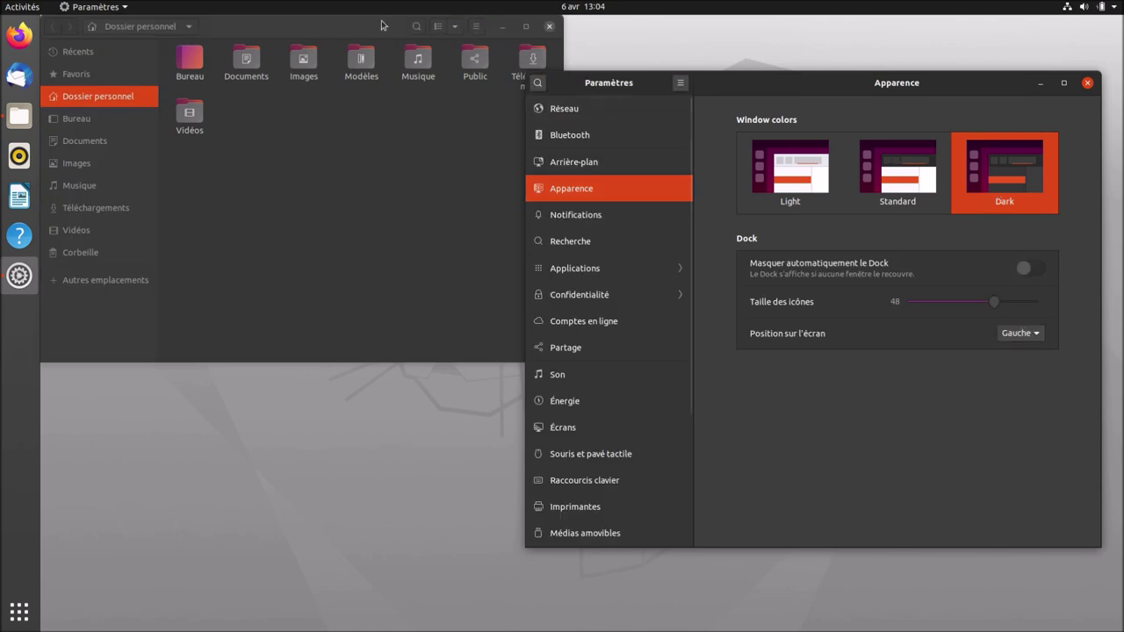
mouse_move(381, 25)
left_mouse_down()
mouse_move(446, 181)
mouse_move(479, 192)
mouse_move(376, 20)
left_mouse_up()
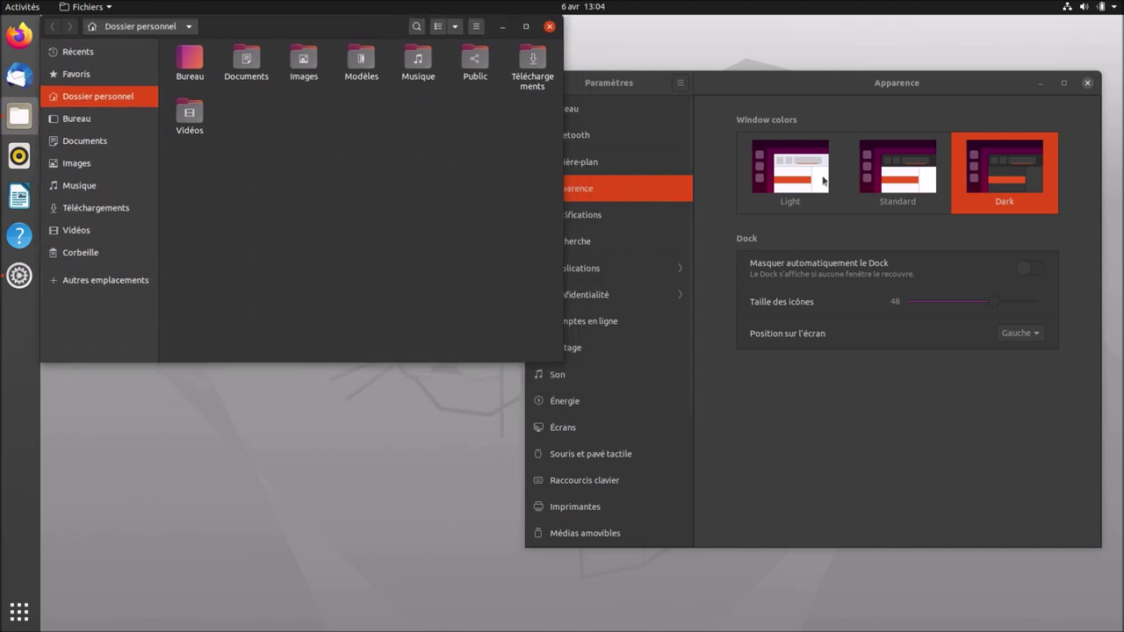
left_click(895, 176)
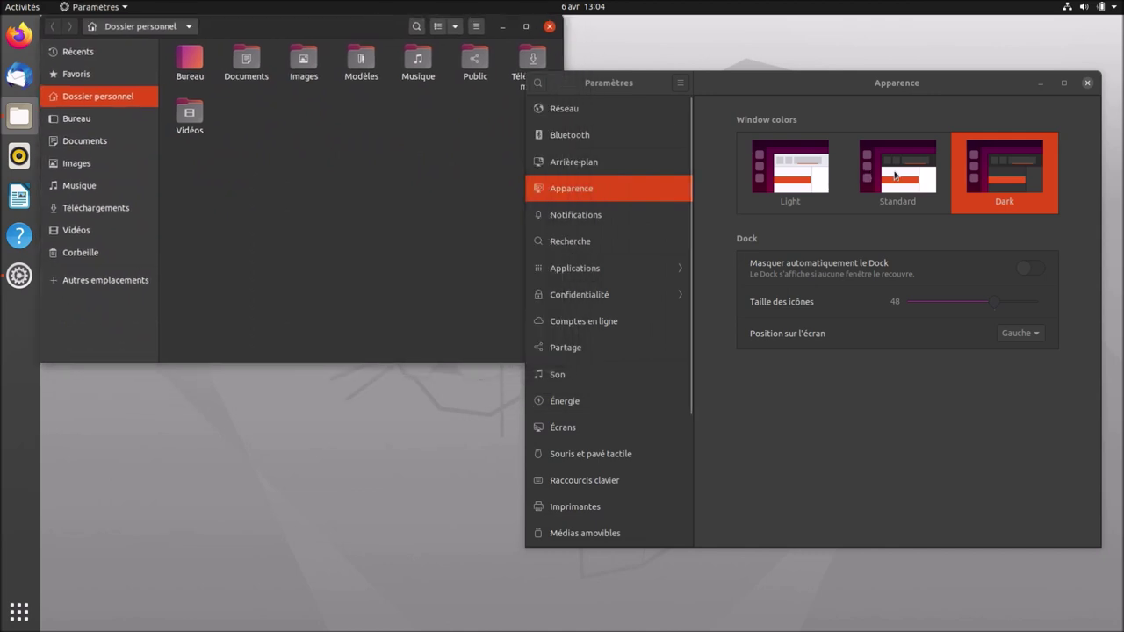
left_click(895, 176)
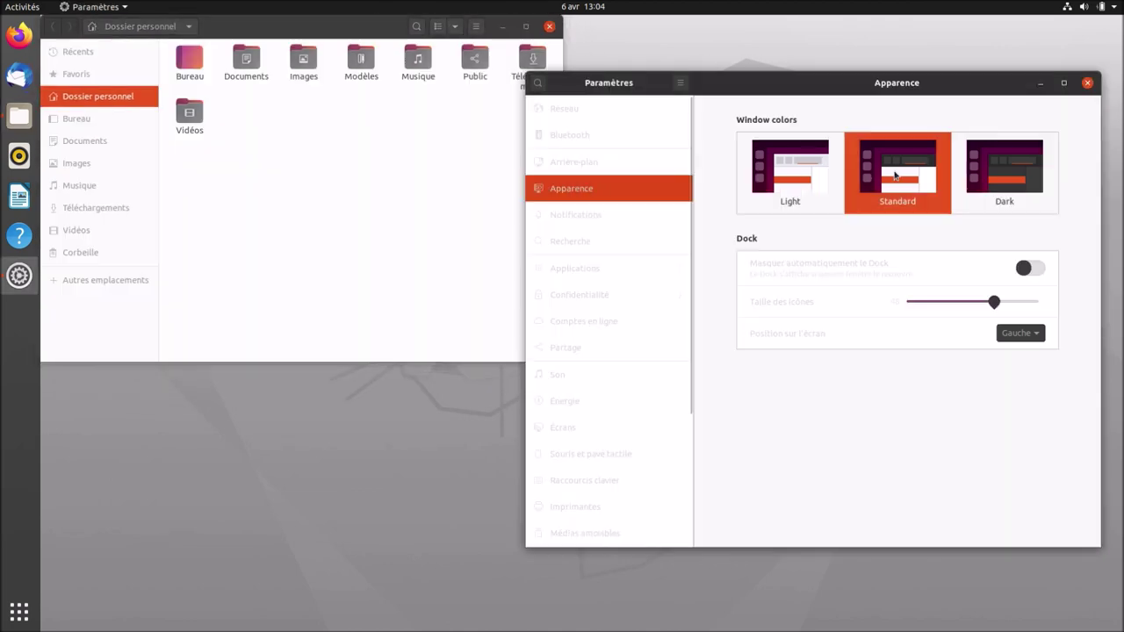
left_click(1009, 174)
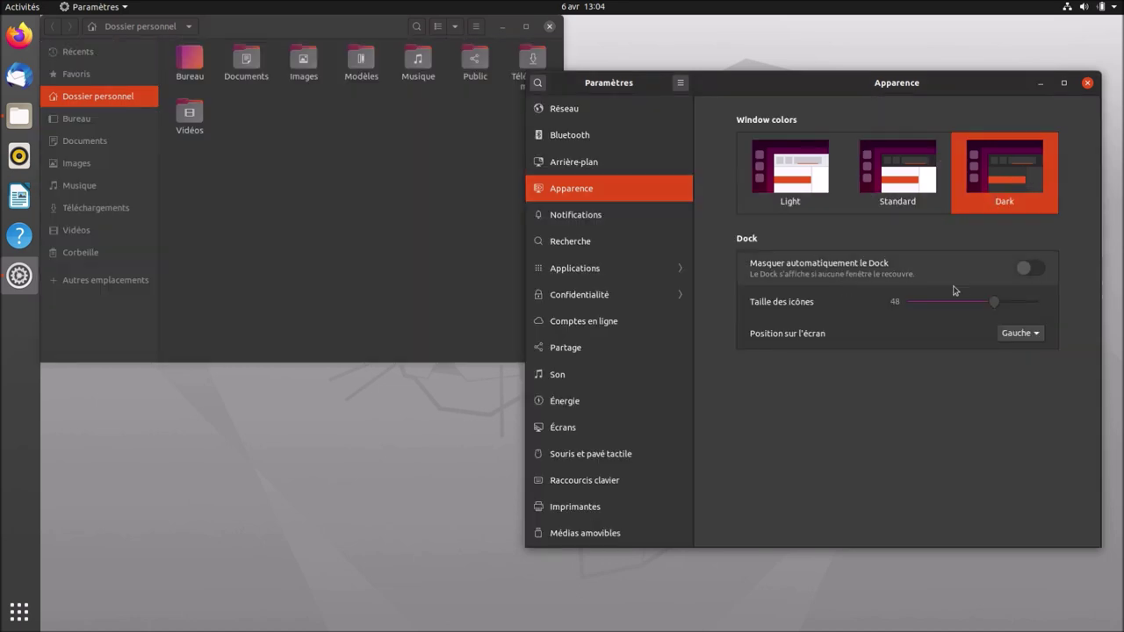
Turn on 'Masquer automatiquement le Dock' and reposition the Files window.
left_click(1024, 270)
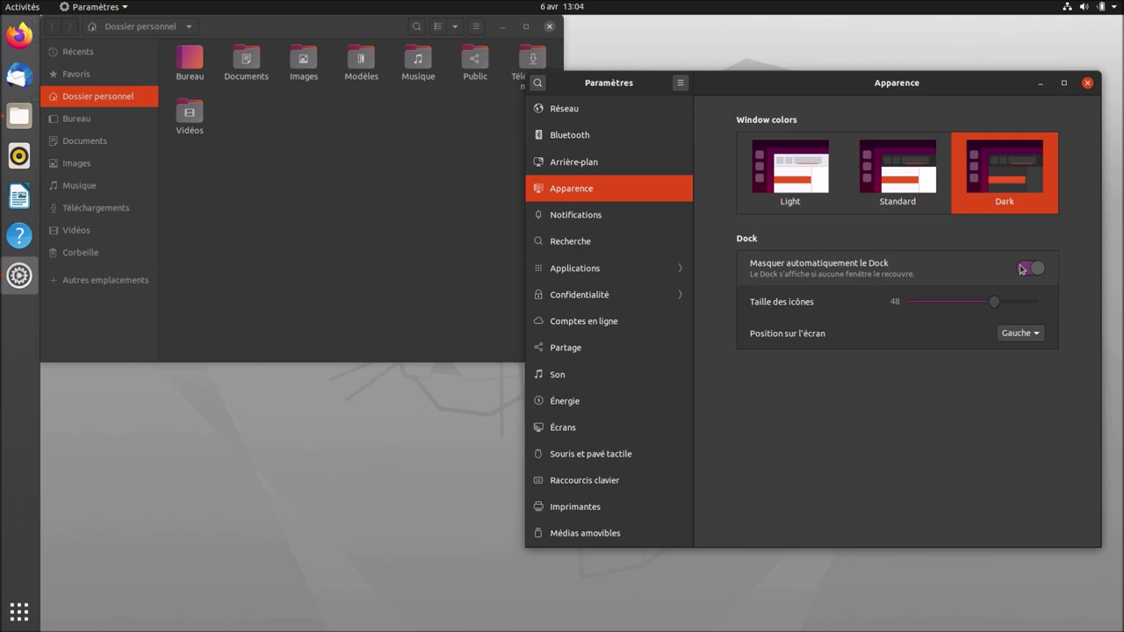
left_click_drag(369, 28, 434, 61)
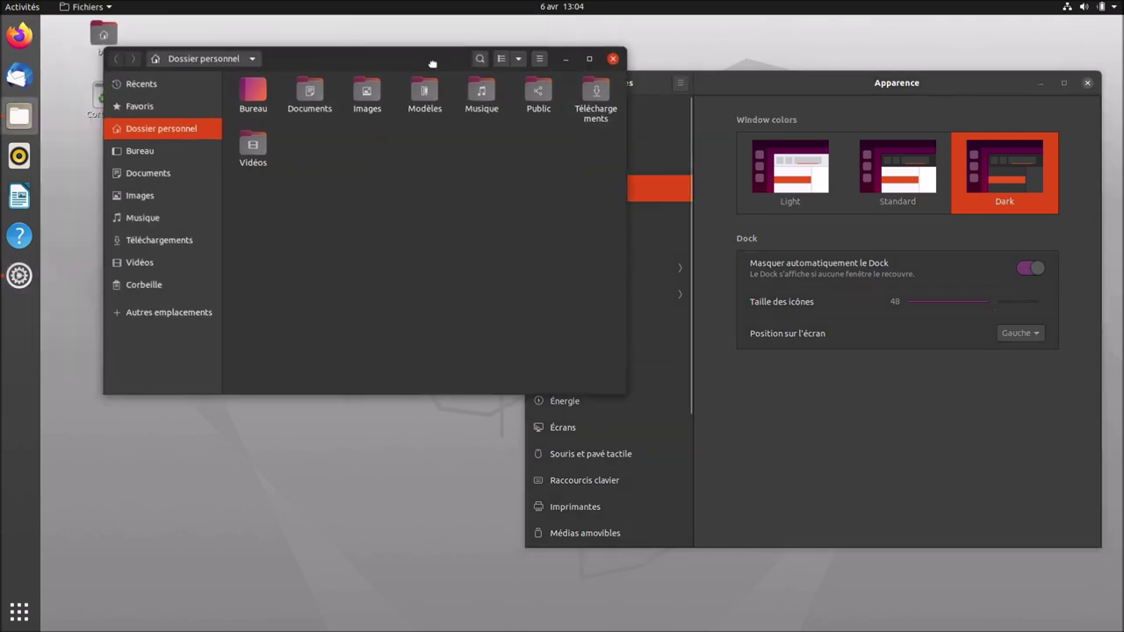
left_click(311, 439)
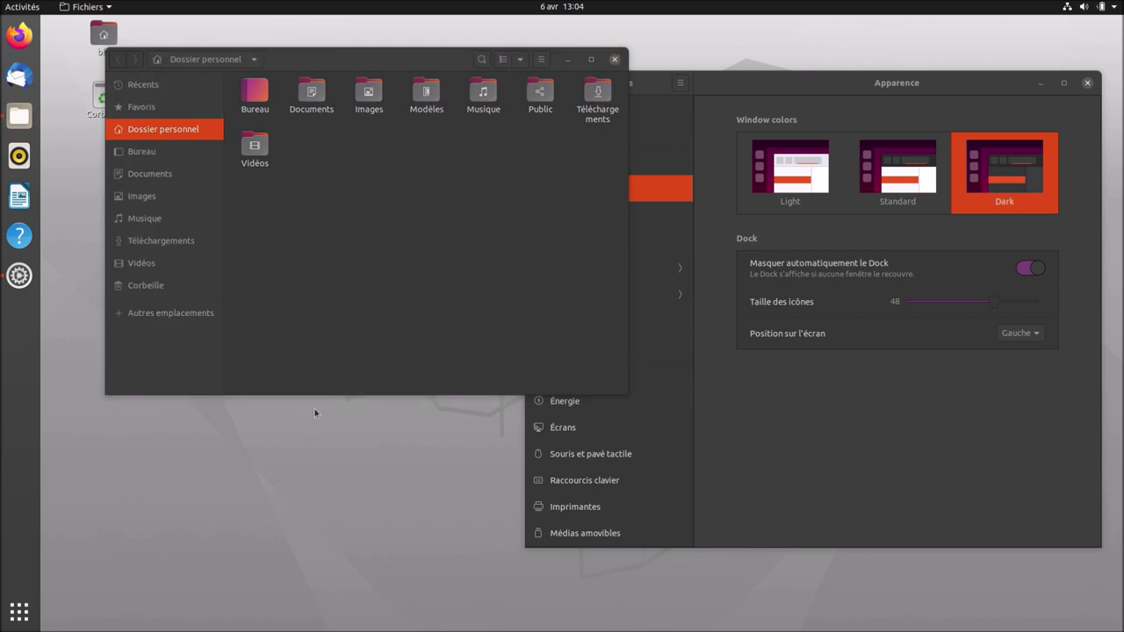
left_click_drag(370, 66, 393, 93)
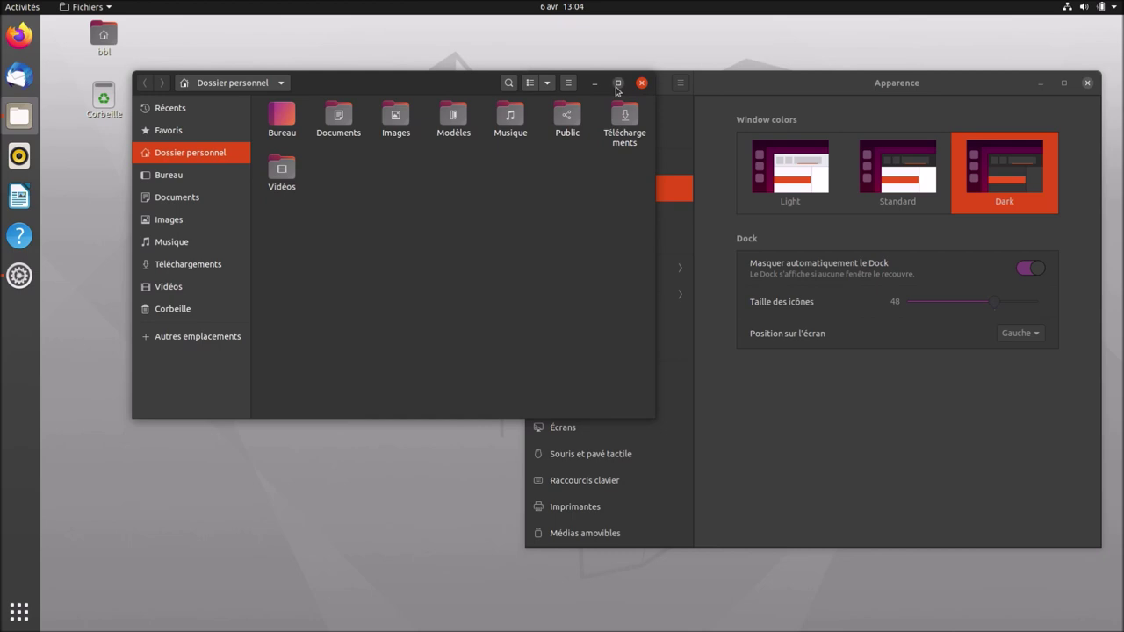
left_click(618, 83)
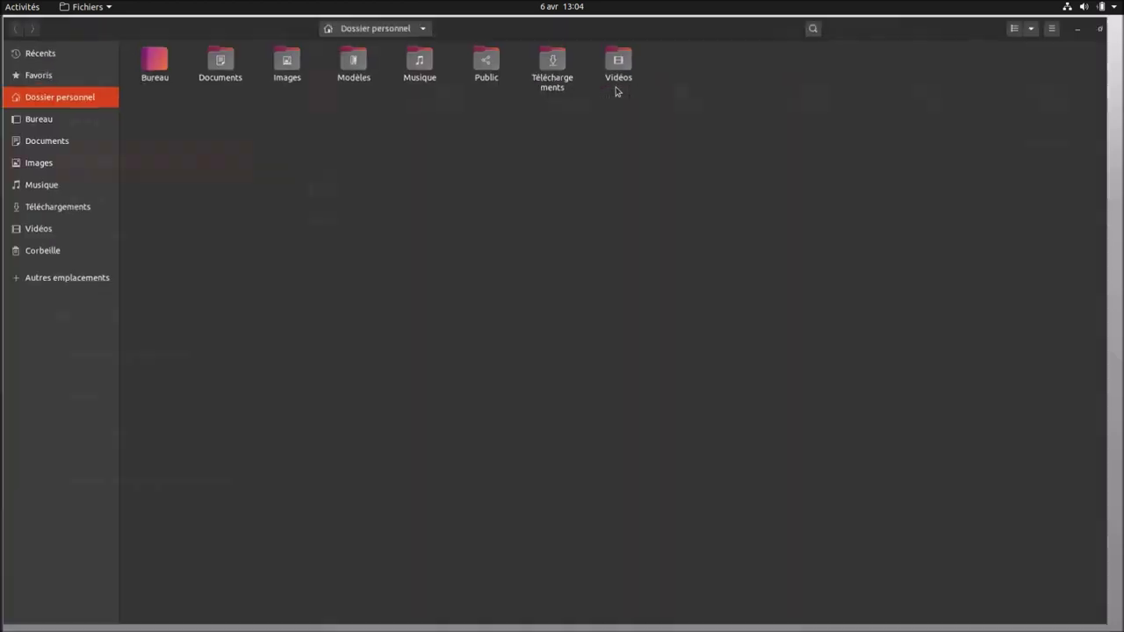
left_click(1089, 26)
left_click_drag(420, 83, 360, 81)
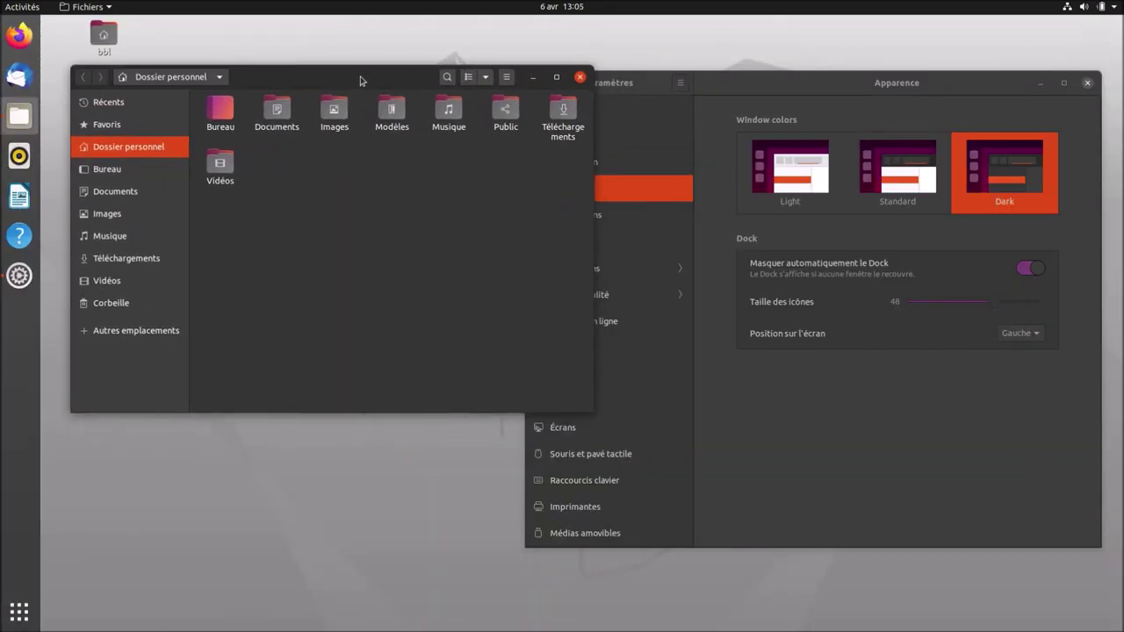
Move the Dock to the bottom (Bas) and reduce its icon size to 32.
left_click(1016, 340)
left_click(1016, 340)
left_click(1023, 353)
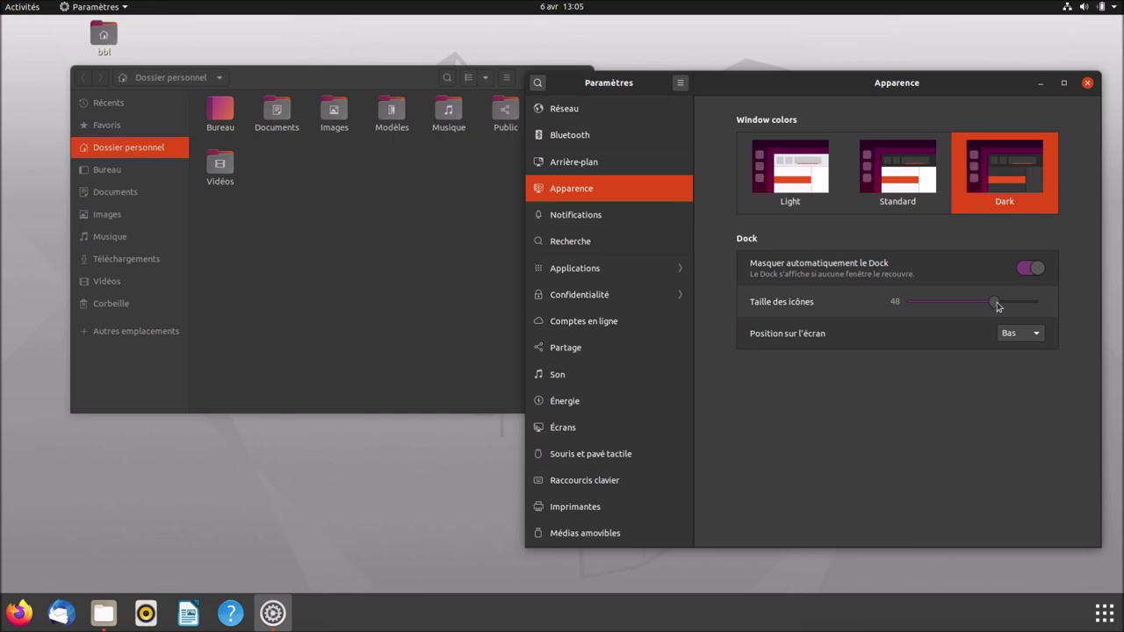
scroll(999, 306, "down", 4)
scroll(999, 306, "down", 4)
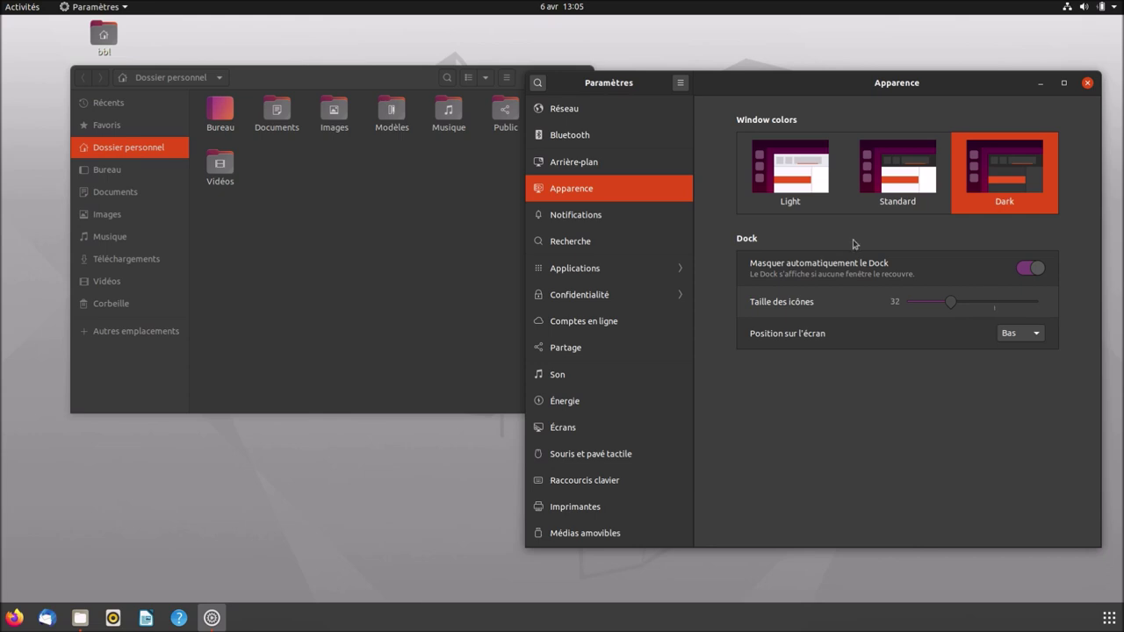
Move the Files window aside and show the Notifications page in Paramètres.
left_click_drag(370, 89, 322, 176)
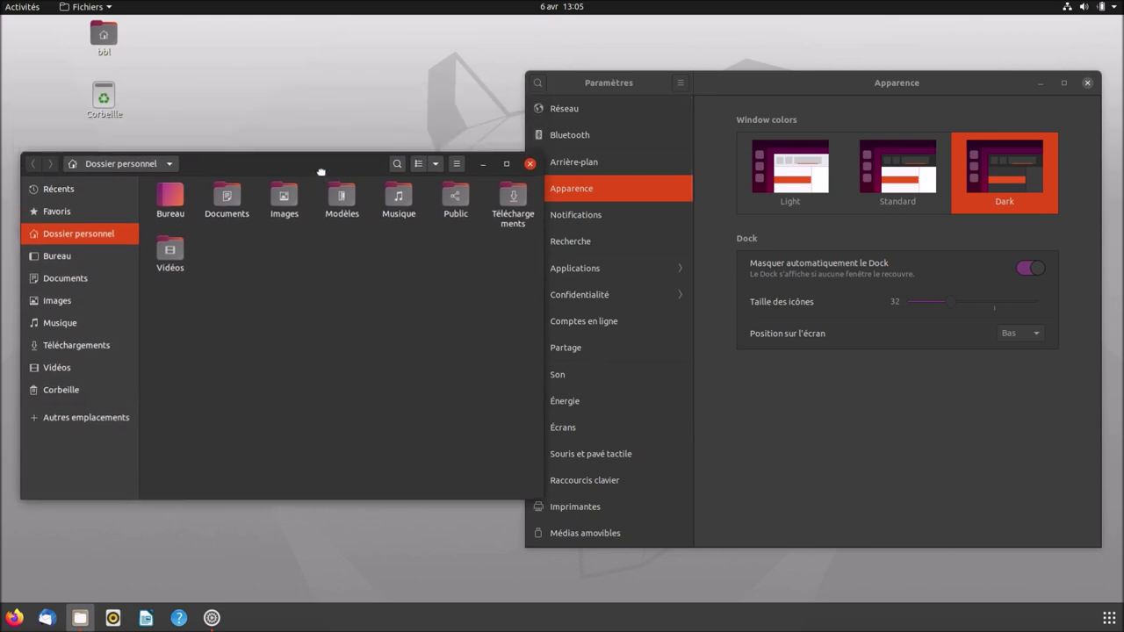
left_click(738, 99)
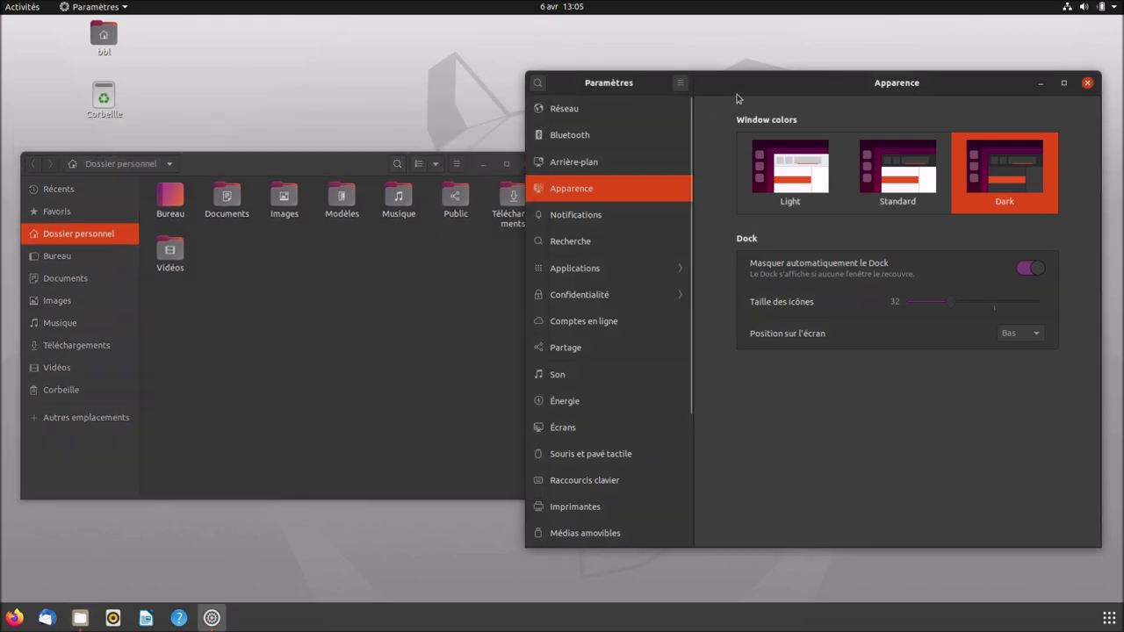
left_click(616, 216)
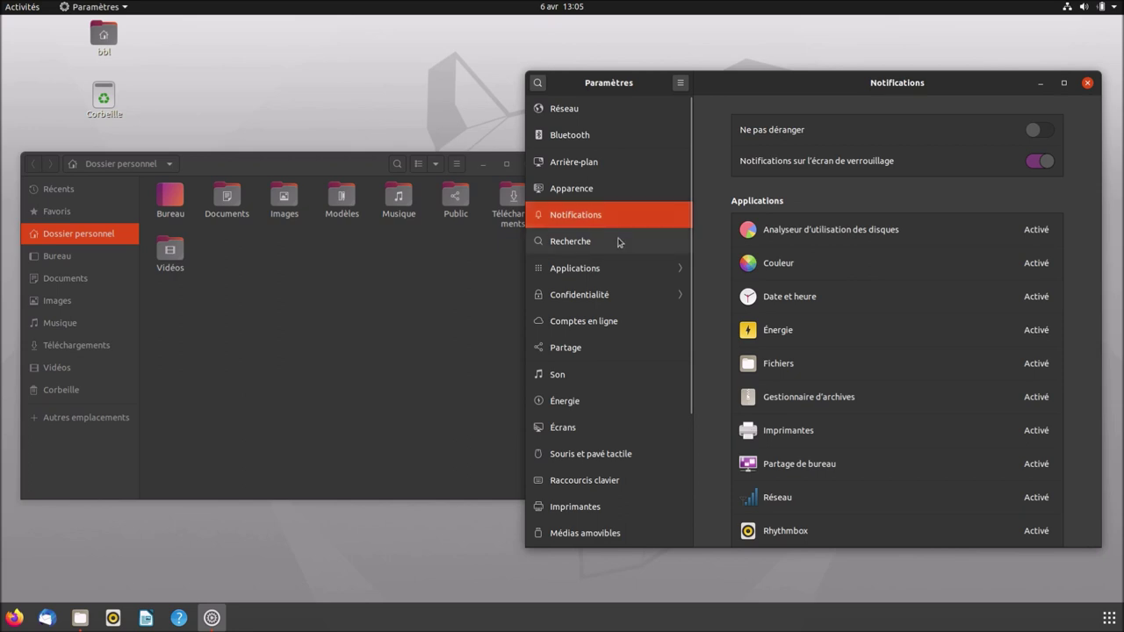
View Recherche and the Applications settings for Aide, disk usage analyser, startup apps and Calculatrice.
left_click(619, 243)
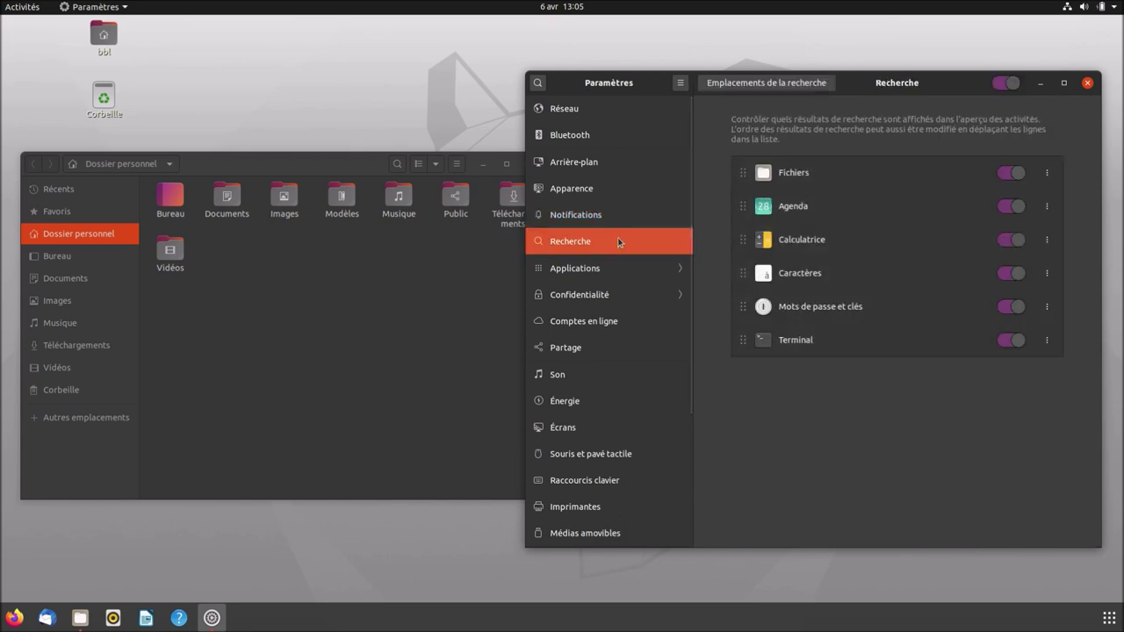
left_click(621, 268)
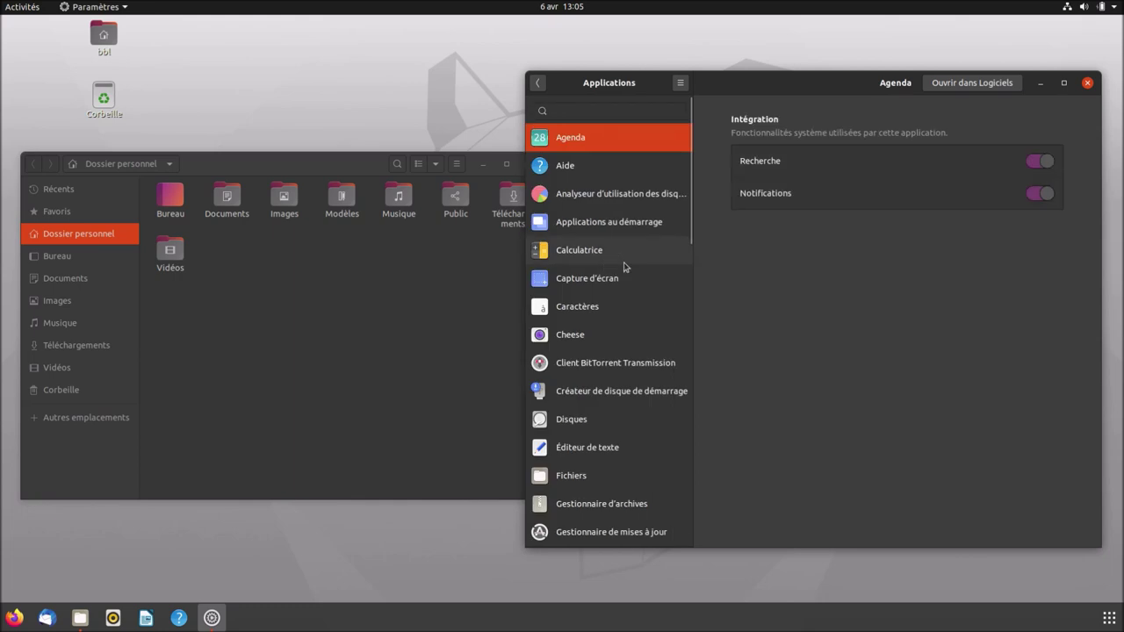
left_click(583, 166)
left_click(590, 201)
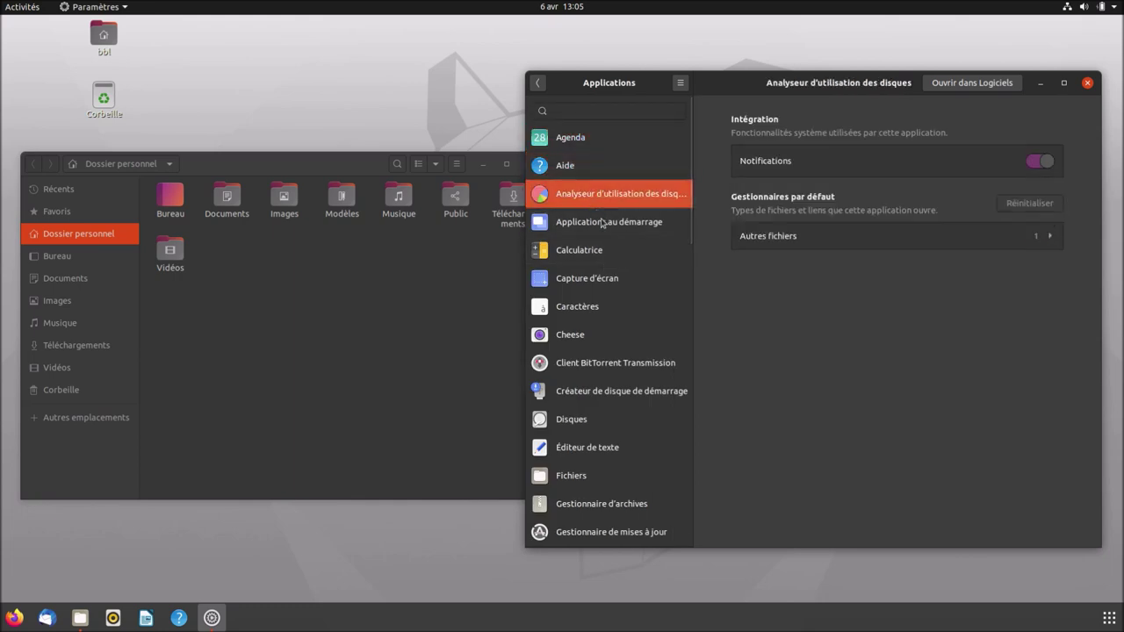
left_click(606, 230)
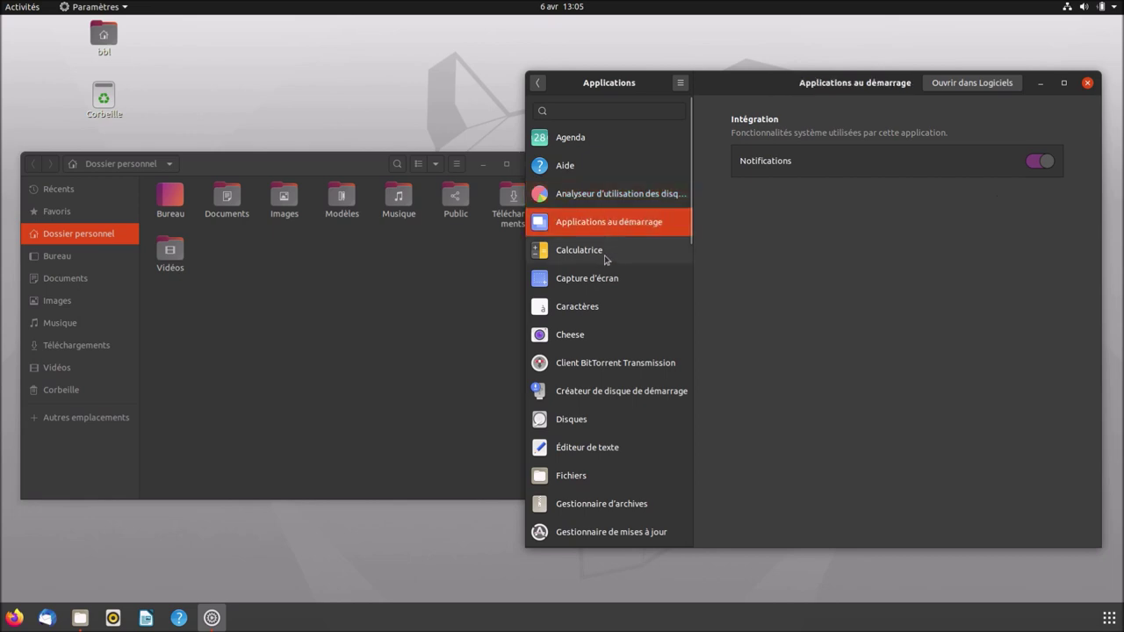
left_click(606, 254)
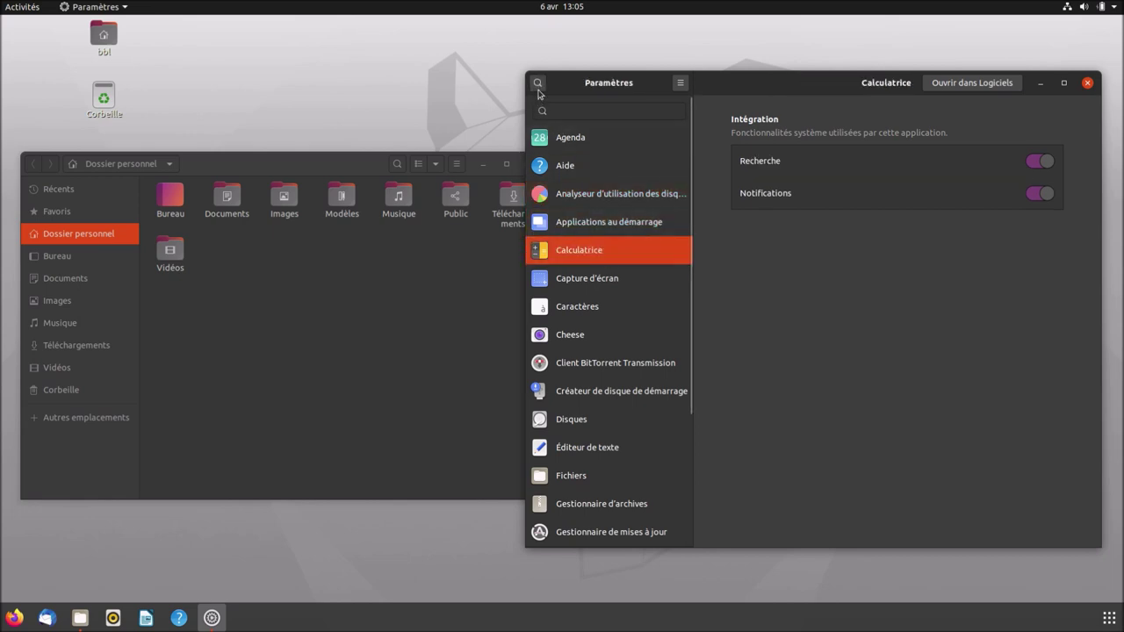
left_click(538, 82)
Browse Confidentialité's location, Thunderbolt, file history, screen lock and diagnostics pages, then go back.
left_click(601, 294)
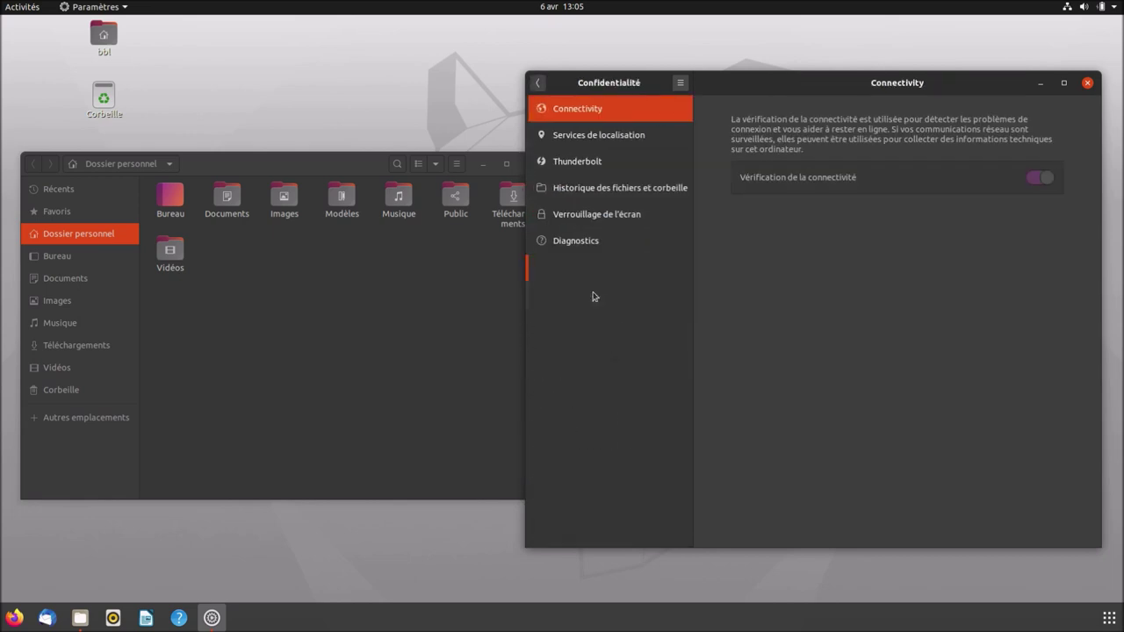
left_click(603, 138)
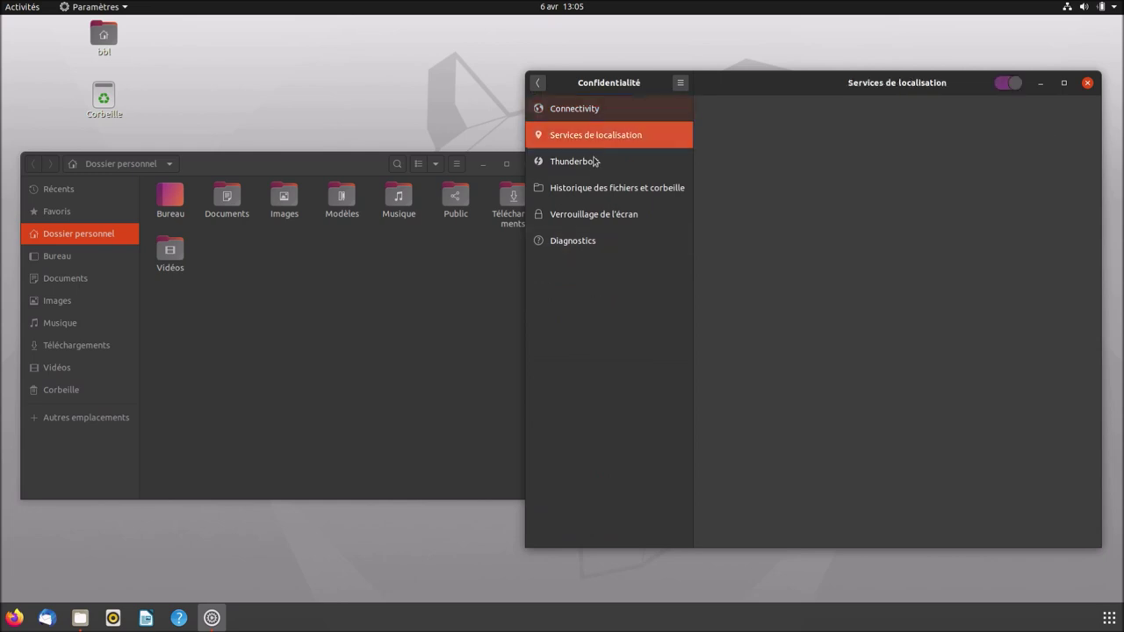
left_click(615, 161)
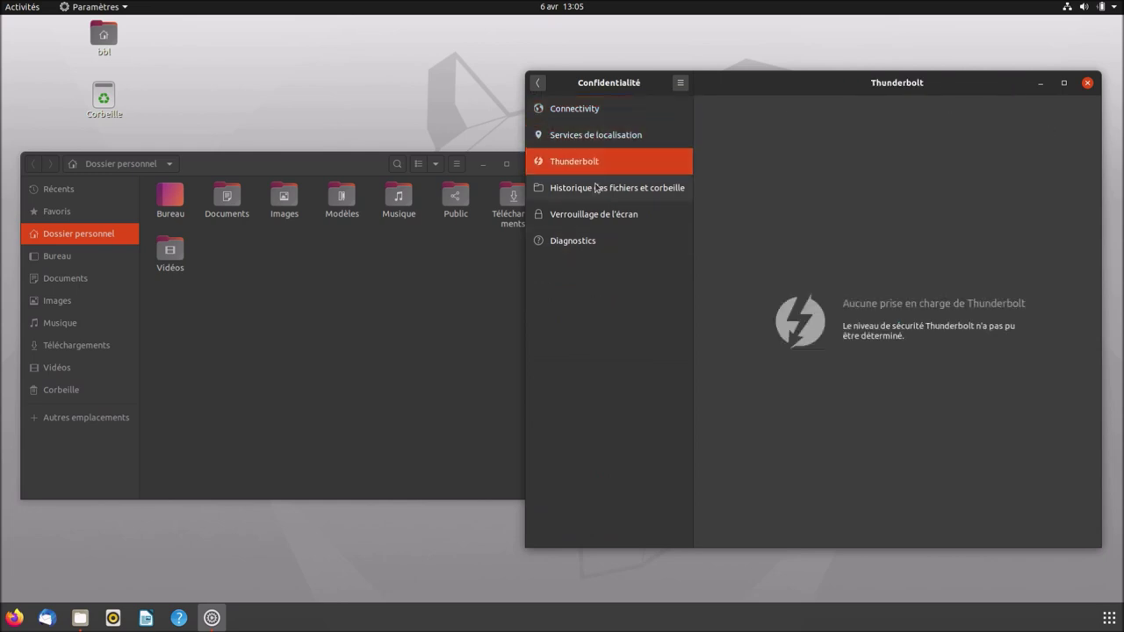
left_click(596, 187)
left_click(599, 216)
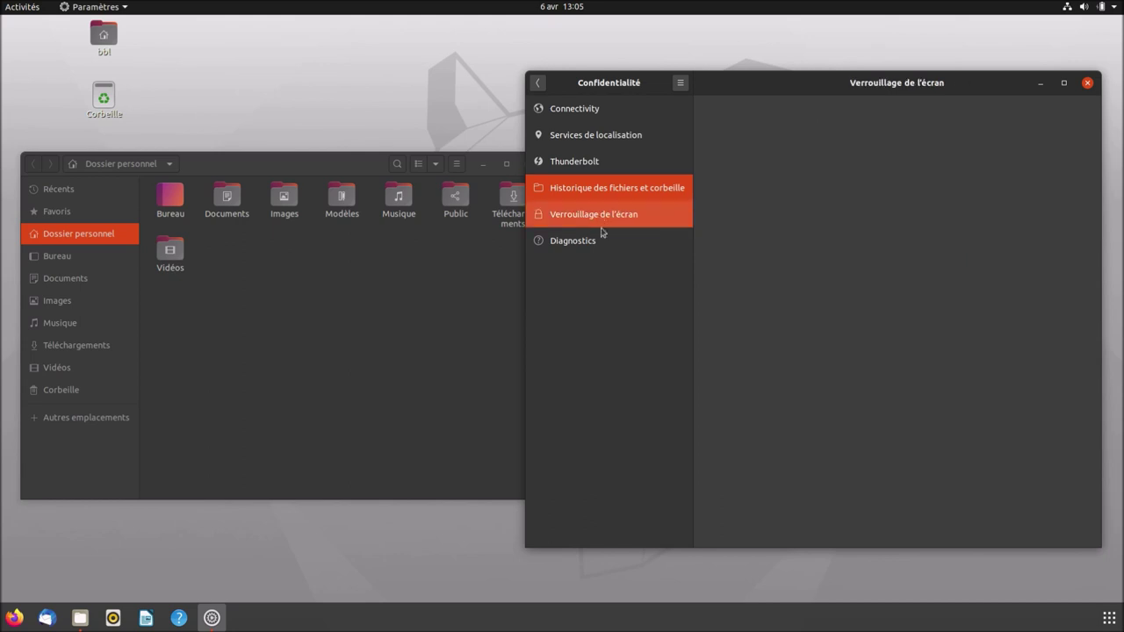
left_click(603, 244)
left_click(539, 83)
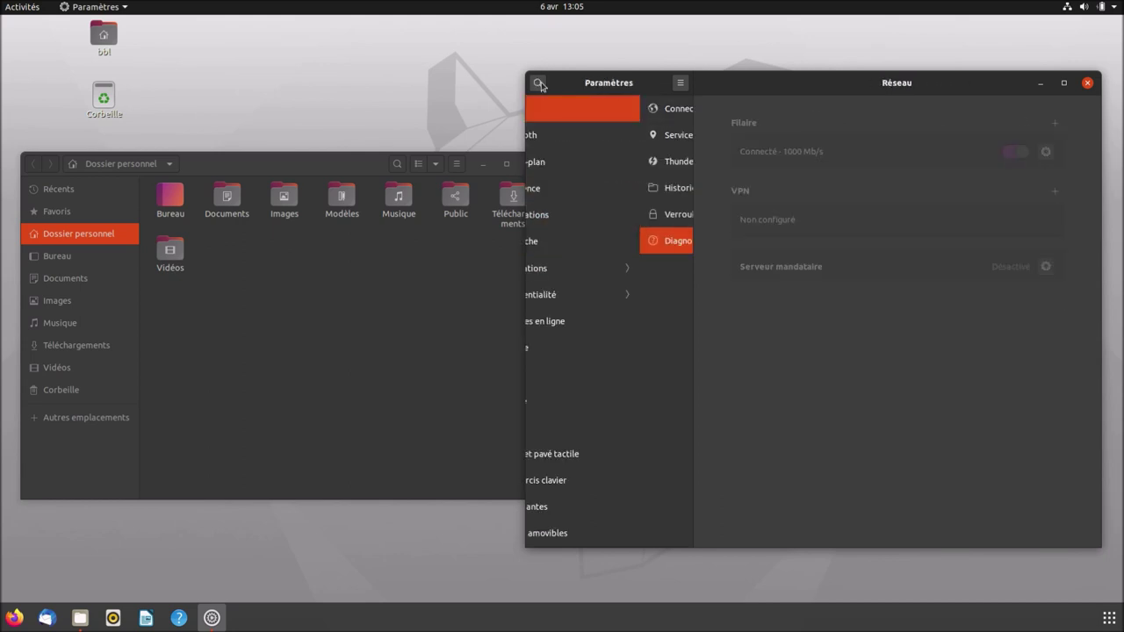
View the Comptes en ligne, Partage and Son pages, then maximize Paramètres.
left_click(590, 327)
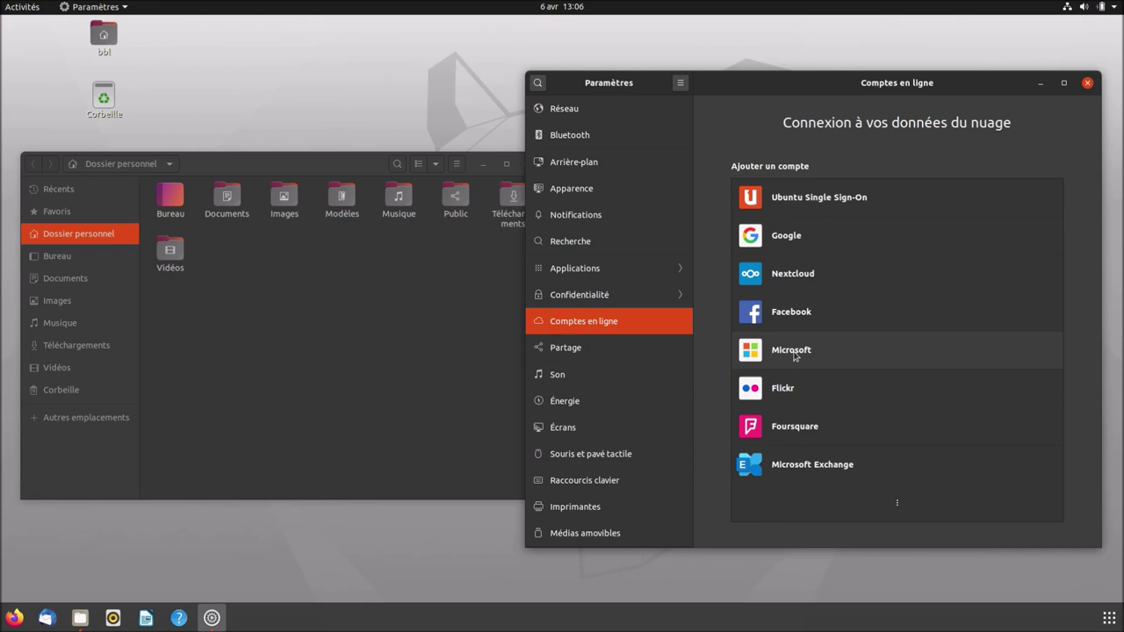
left_click(579, 360)
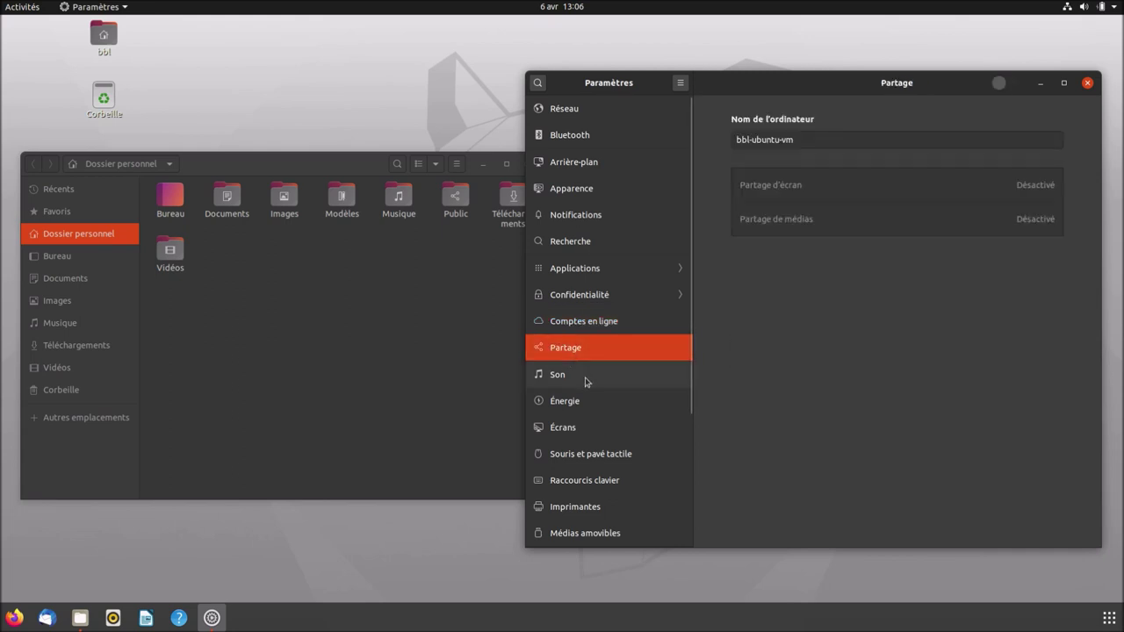
left_click(587, 380)
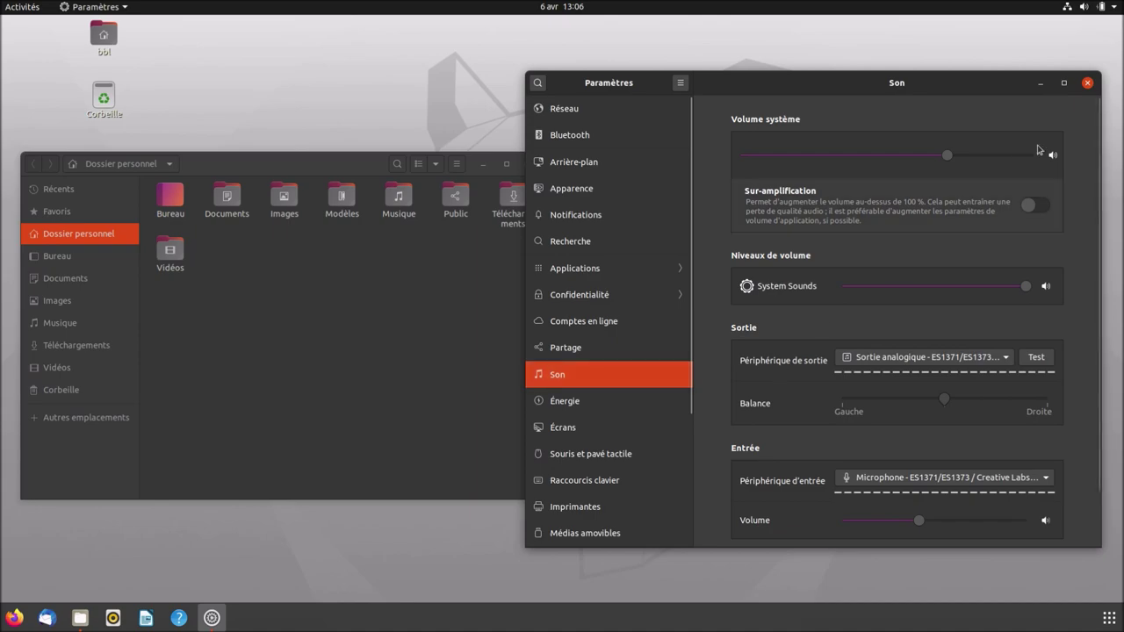
left_click(1064, 83)
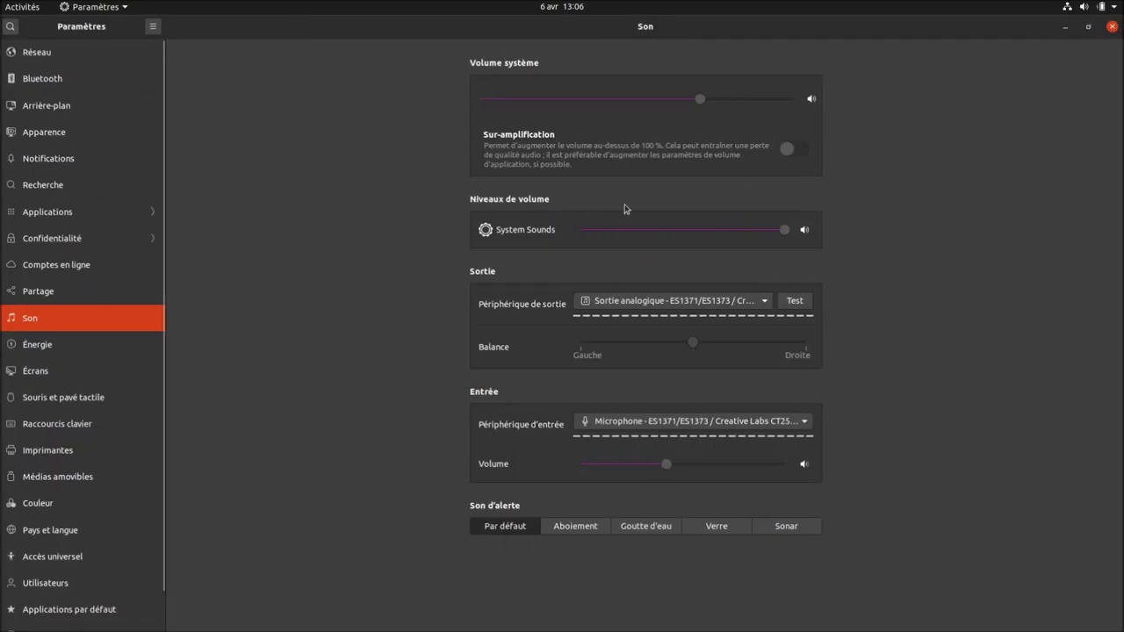
Step through Énergie, Écrans, Souris, Raccourcis clavier and Imprimantes to the Utilisateurs page.
left_click(97, 349)
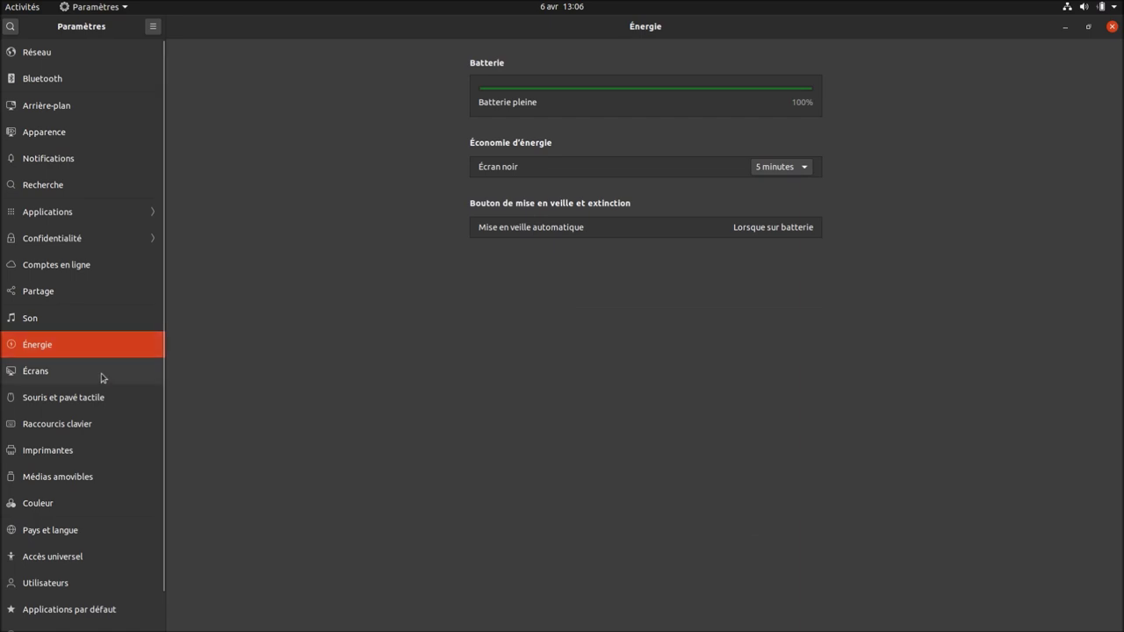
left_click(102, 378)
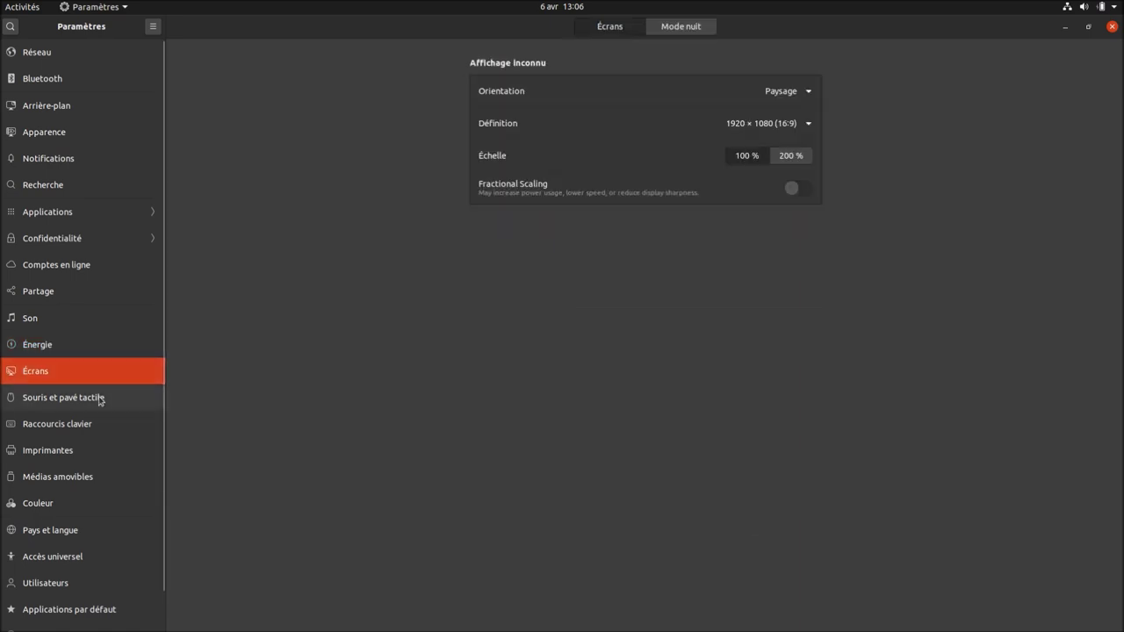
left_click(99, 399)
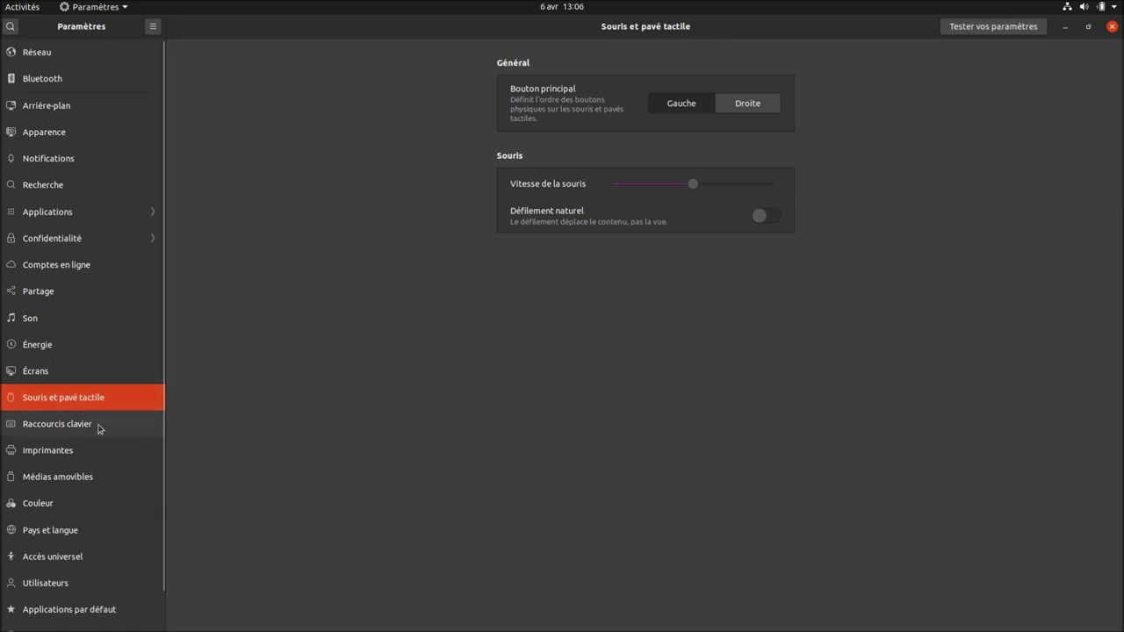
left_click(99, 426)
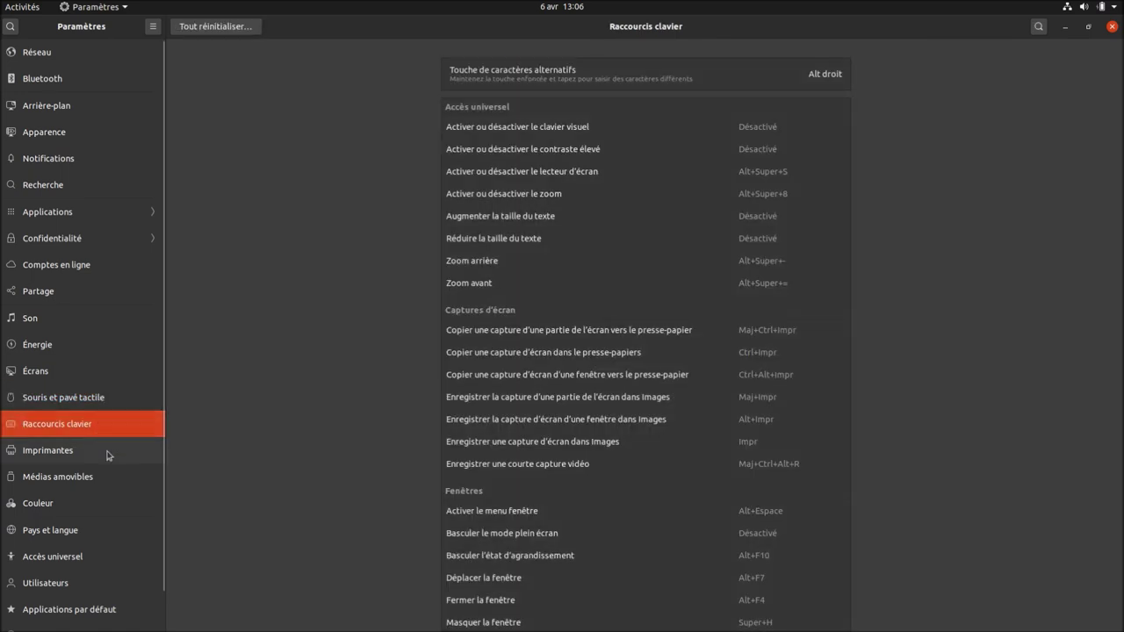
left_click(109, 455)
left_click(52, 583)
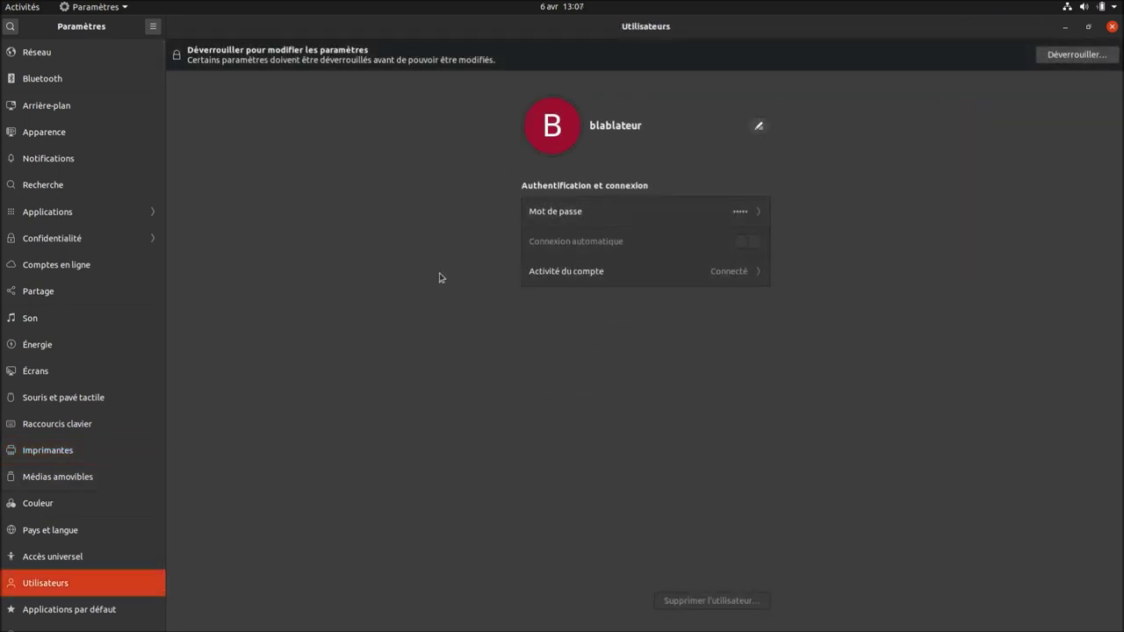
Unlock the Utilisateurs page with the administrator password.
left_click(1065, 58)
key("Return")
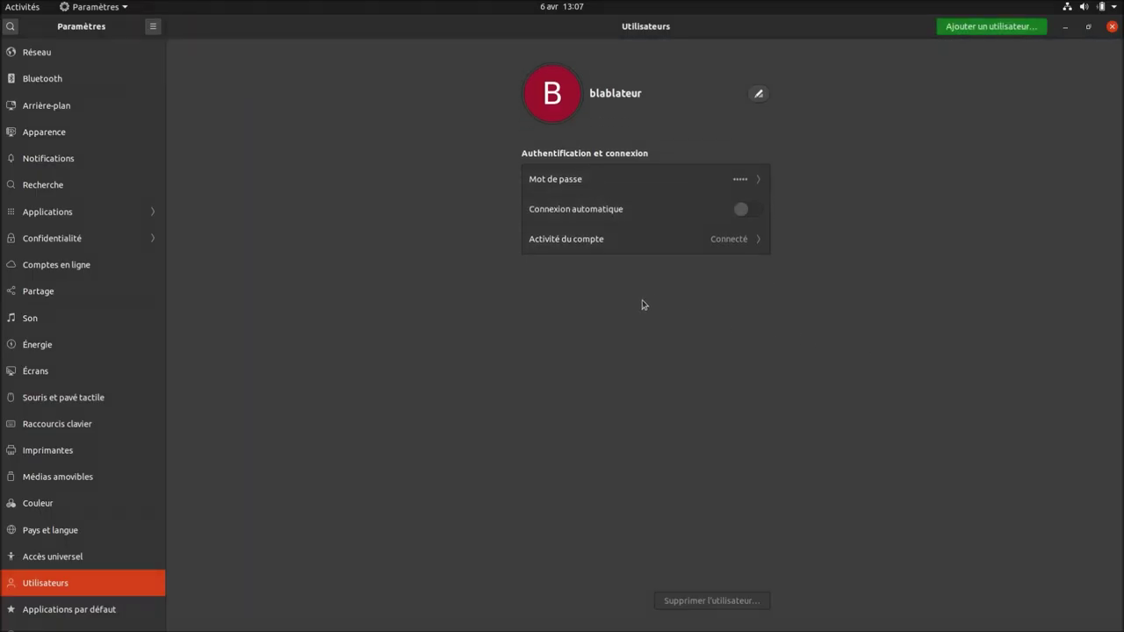
View Applications par défaut and Date et heure, then launch Logiciels & mises à jour from À propos.
left_click(111, 611)
scroll(98, 587, "down", 1)
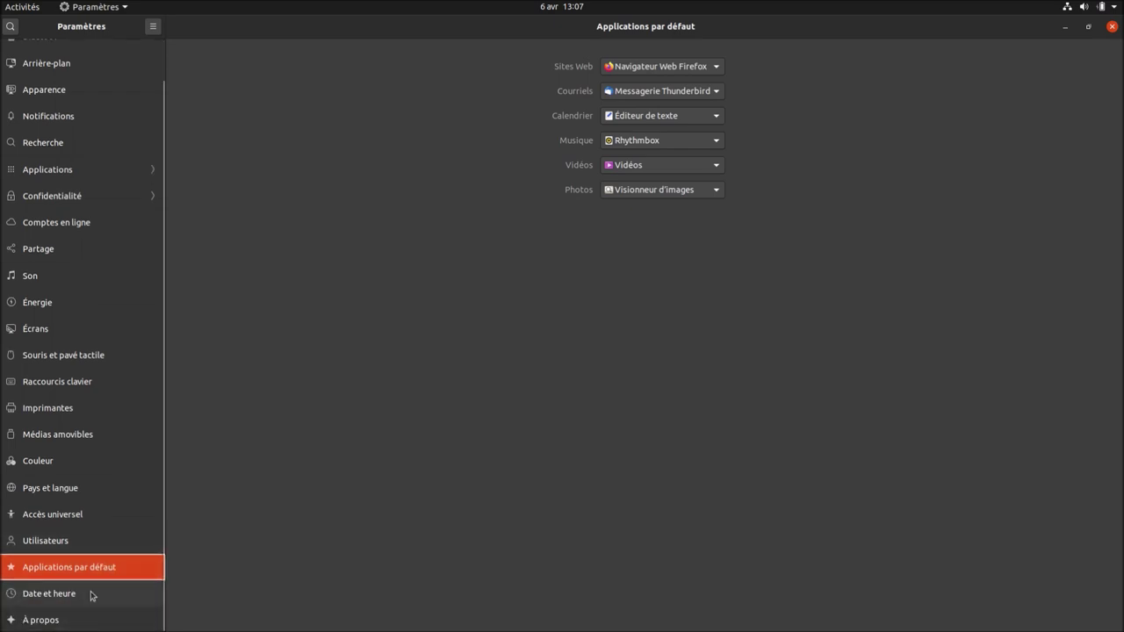
left_click(91, 596)
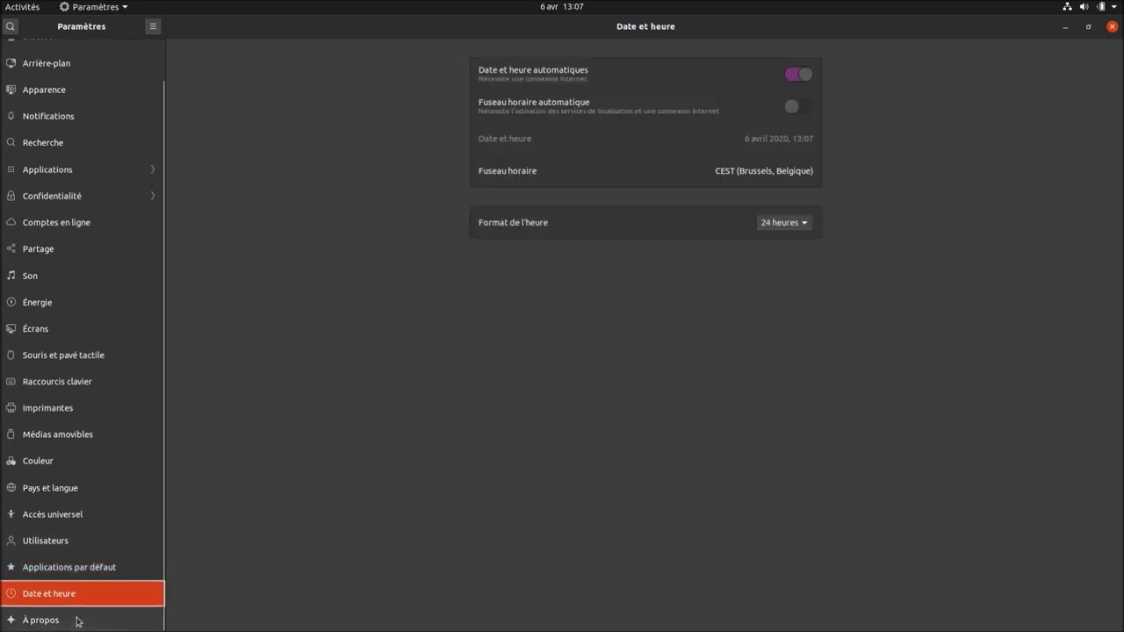
left_click(77, 622)
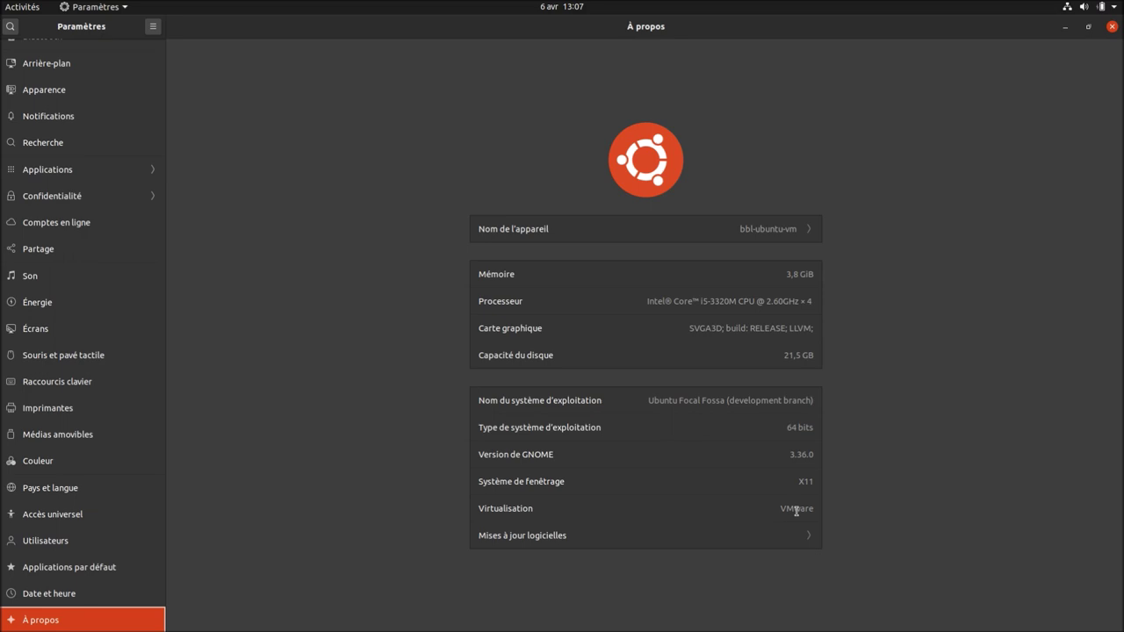
left_click(814, 539)
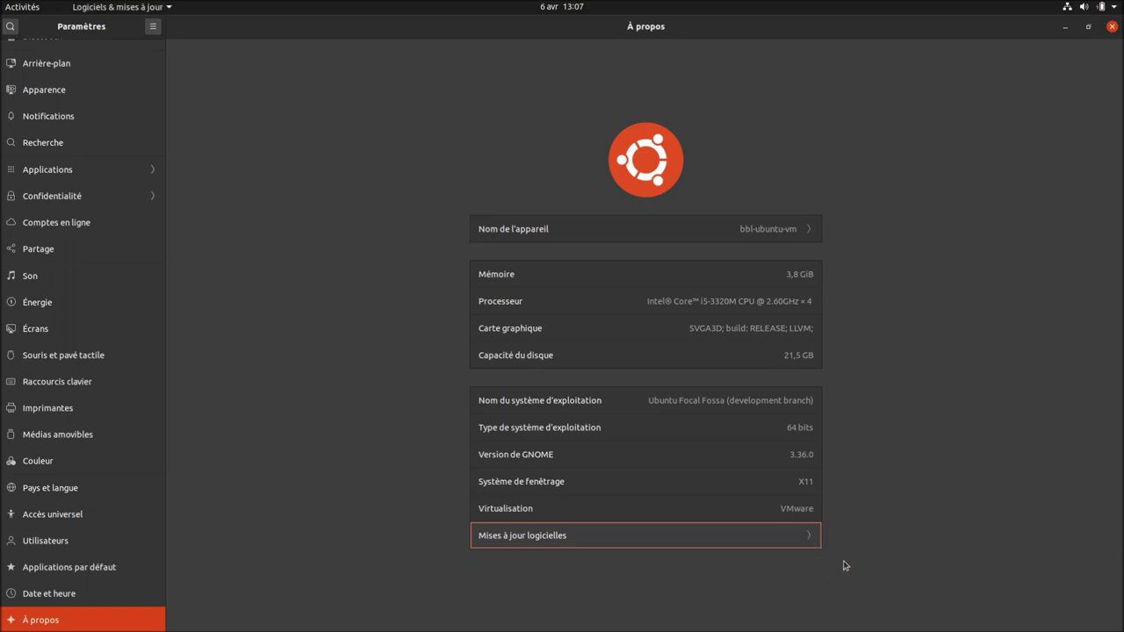
Close Settings and Files, then enable the Partenaires de Canonical source, authenticating with the account password.
left_click(1110, 27)
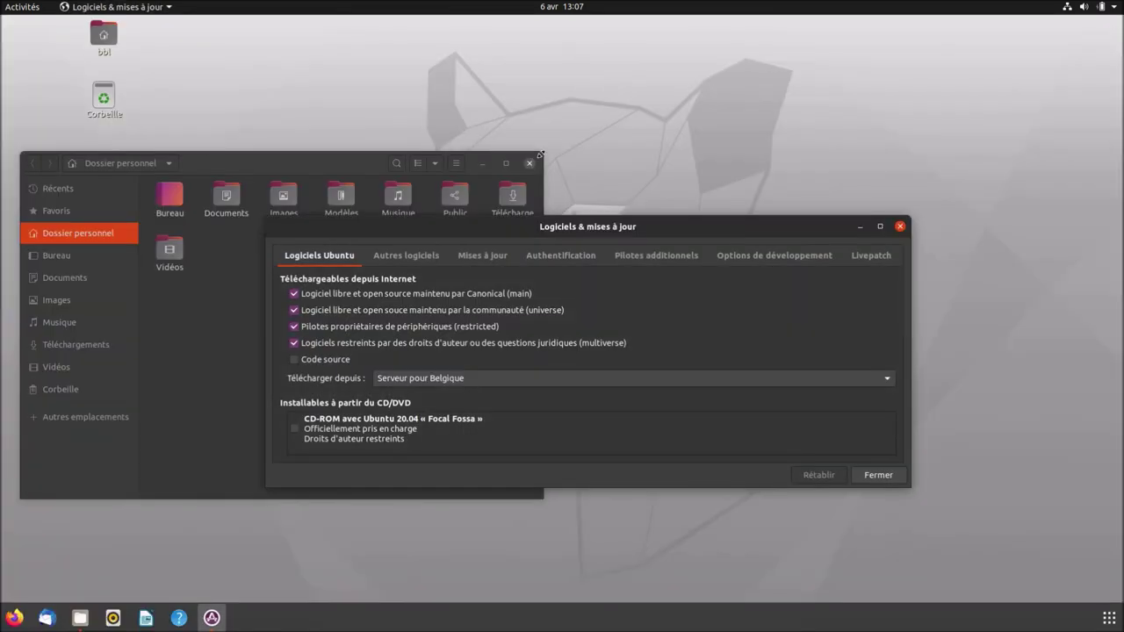
left_click(529, 164)
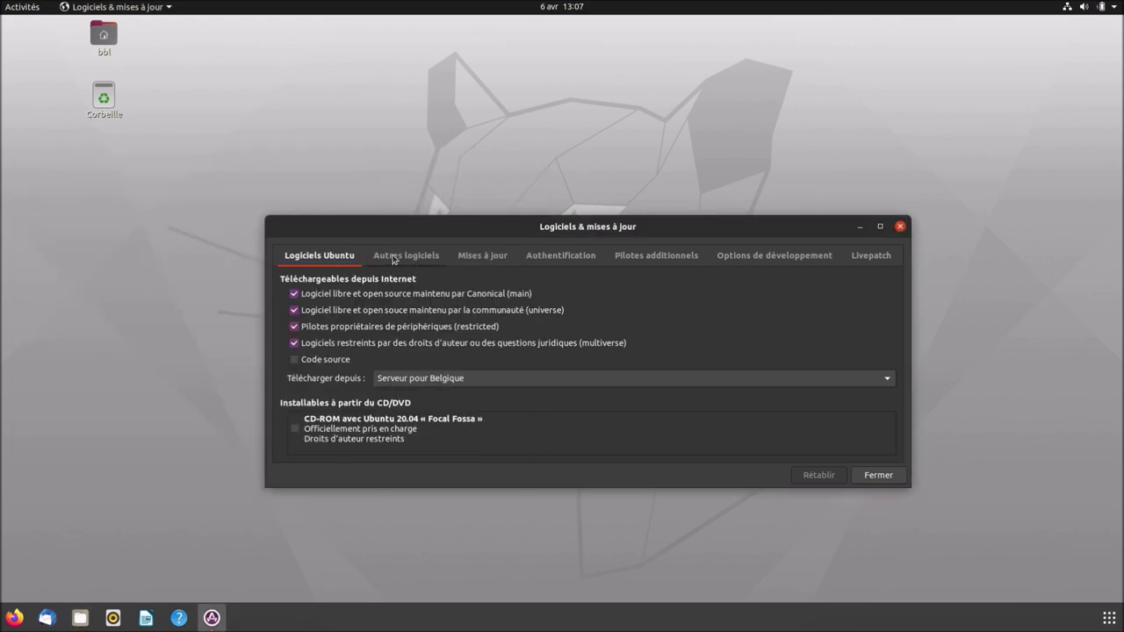
left_click(395, 258)
left_click(307, 283)
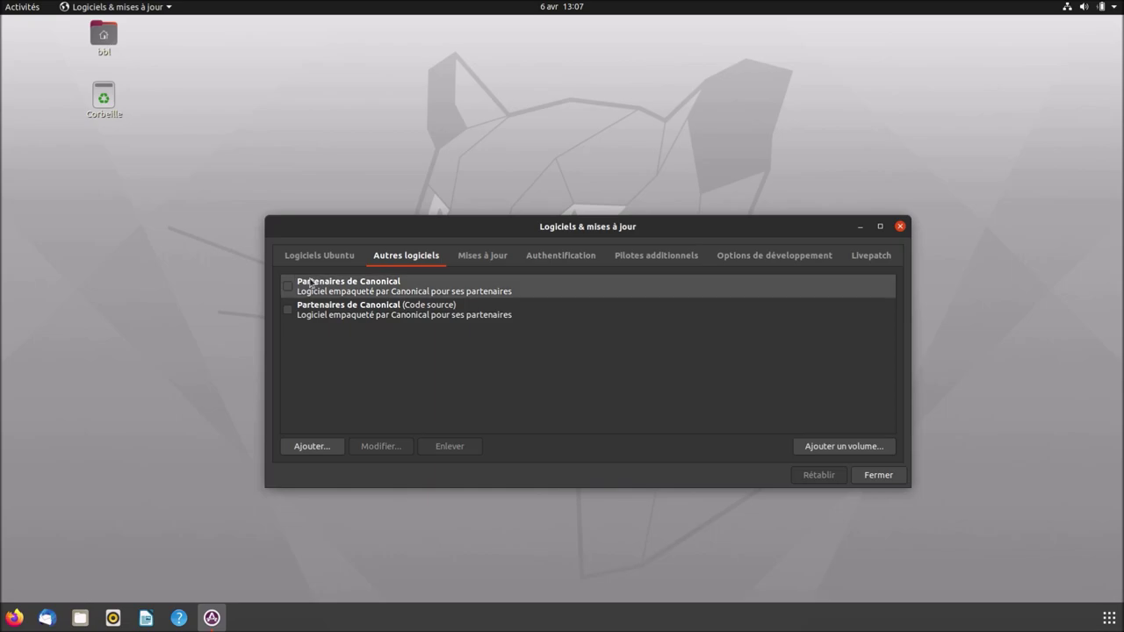
left_click(288, 286)
key("Return")
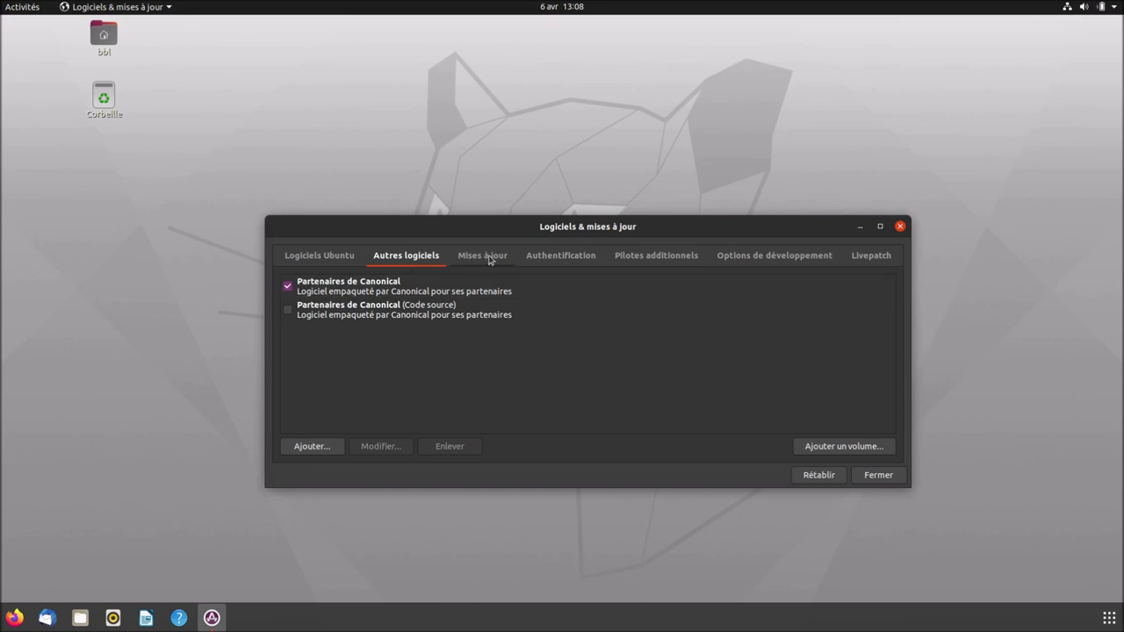
Keep security updates automatic, show other updates immediately, then view Authentification and Pilotes additionnels.
left_click(489, 258)
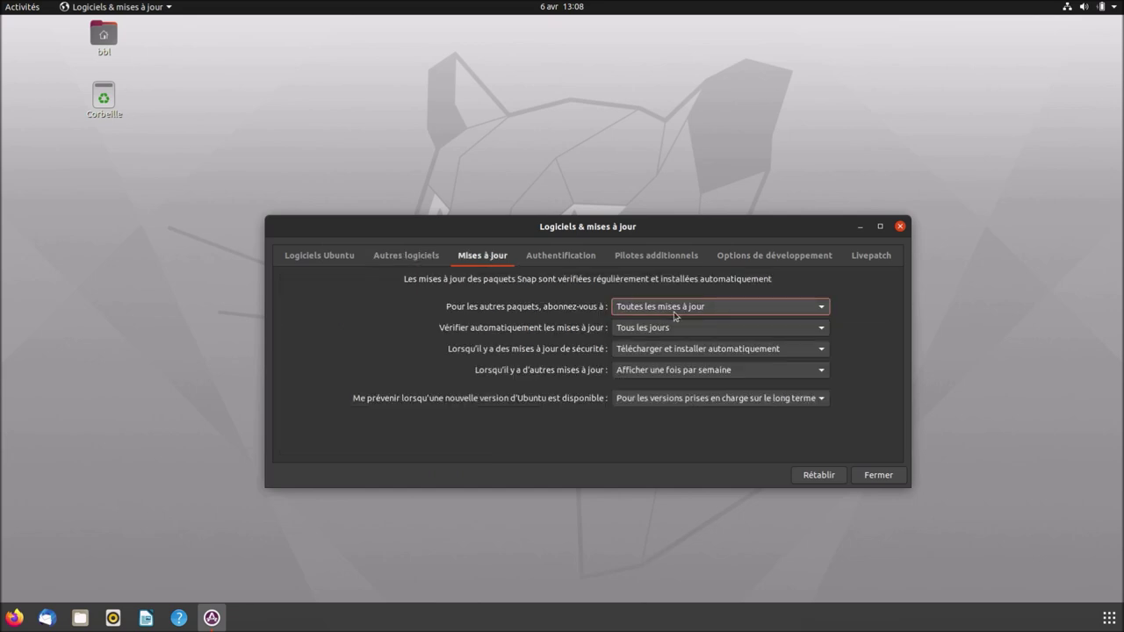
left_click(740, 333)
left_click(739, 329)
left_click(748, 351)
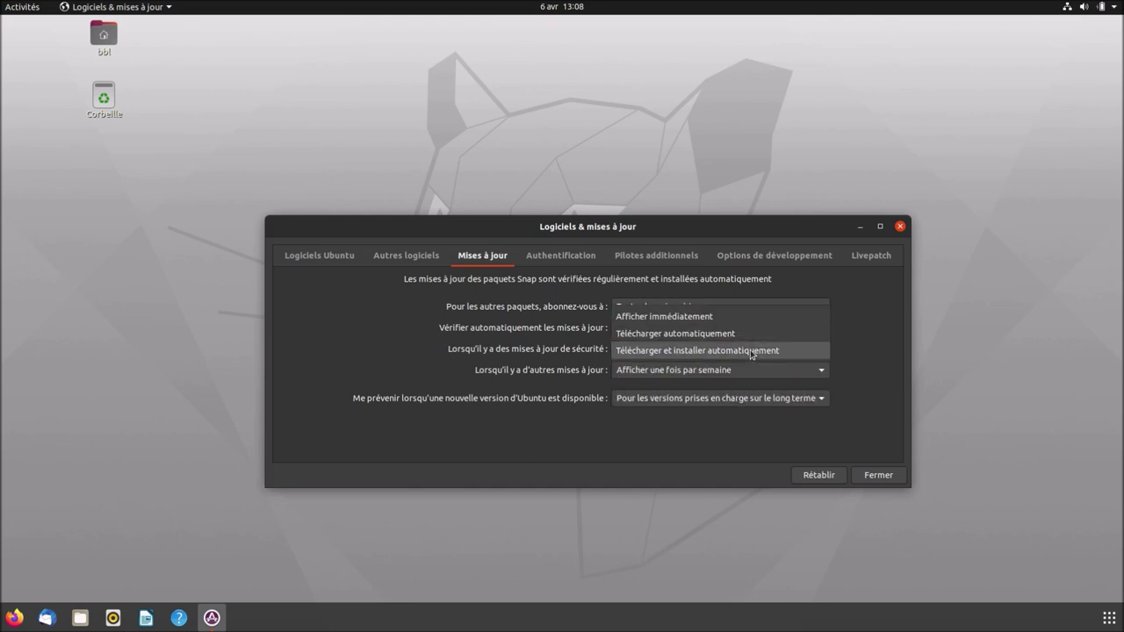
left_click(752, 351)
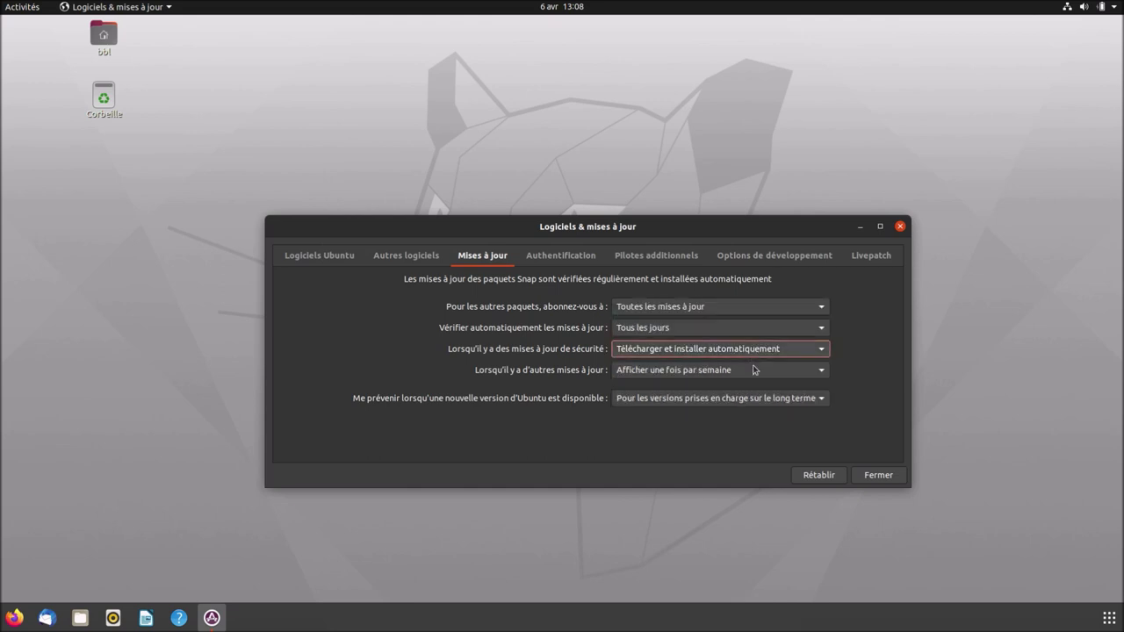
left_click(755, 373)
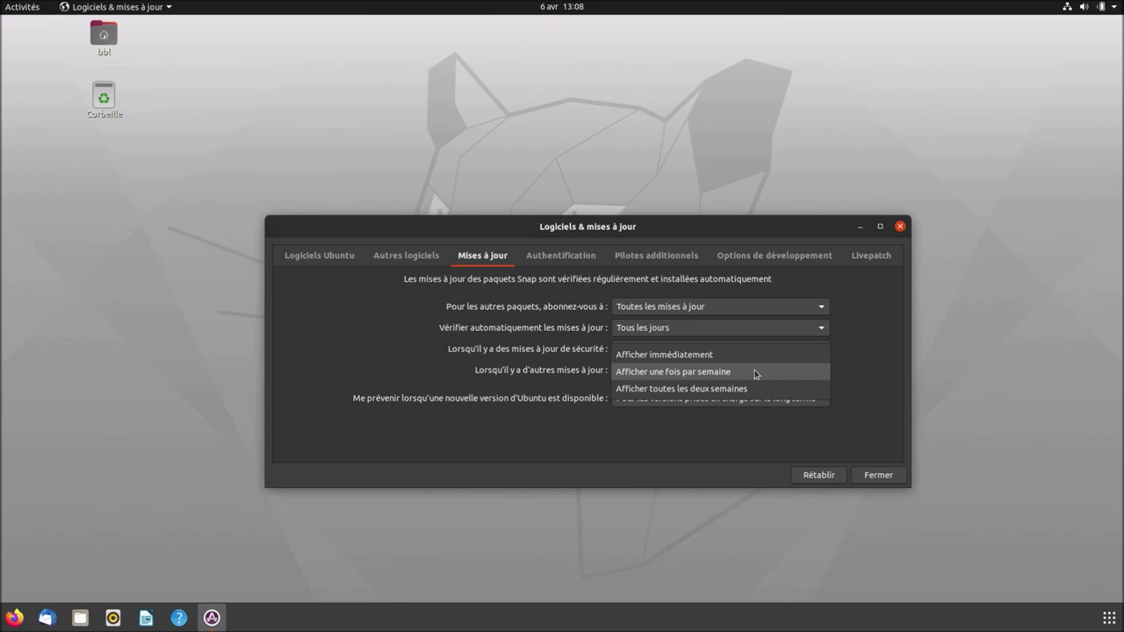
left_click(765, 355)
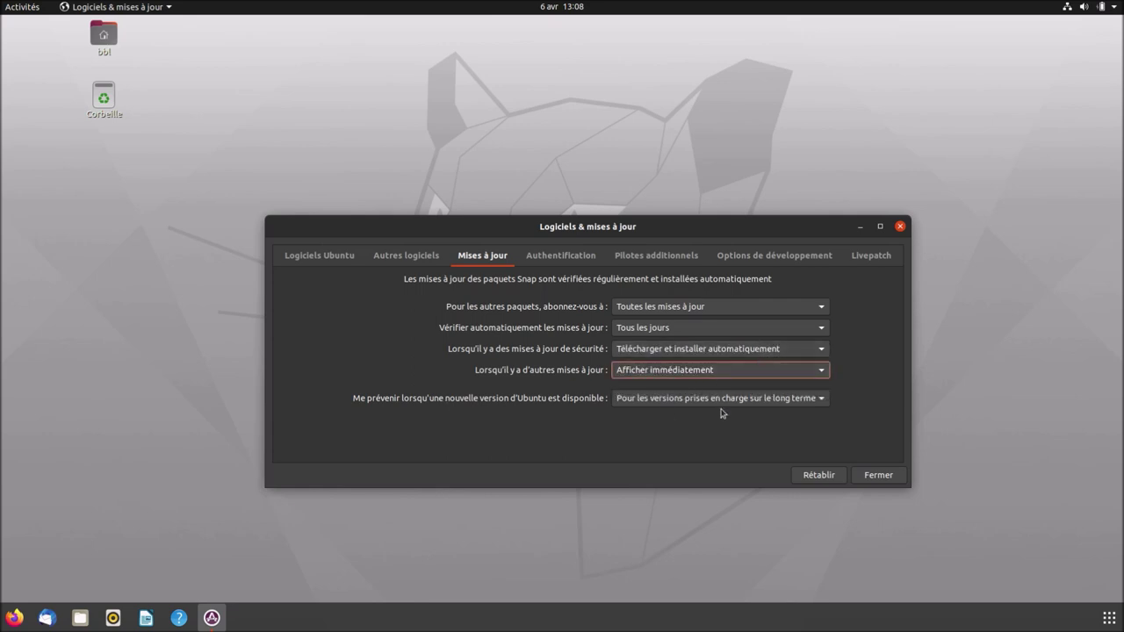
left_click(587, 258)
left_click(639, 263)
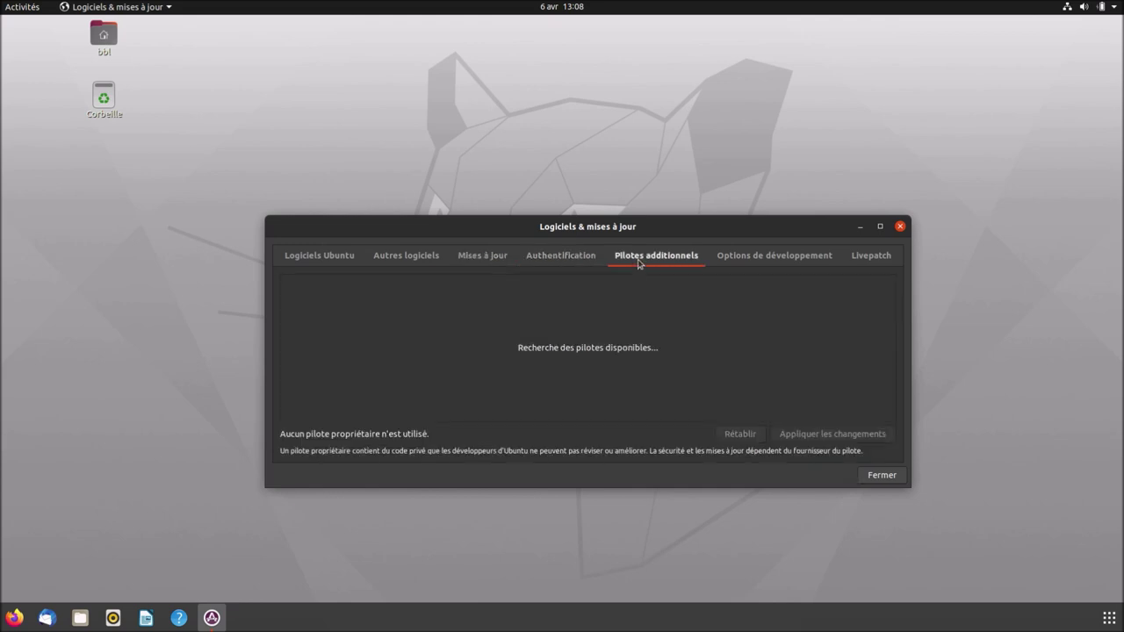
Review the Options de développement and Livepatch tabs, then close the window.
left_click(727, 261)
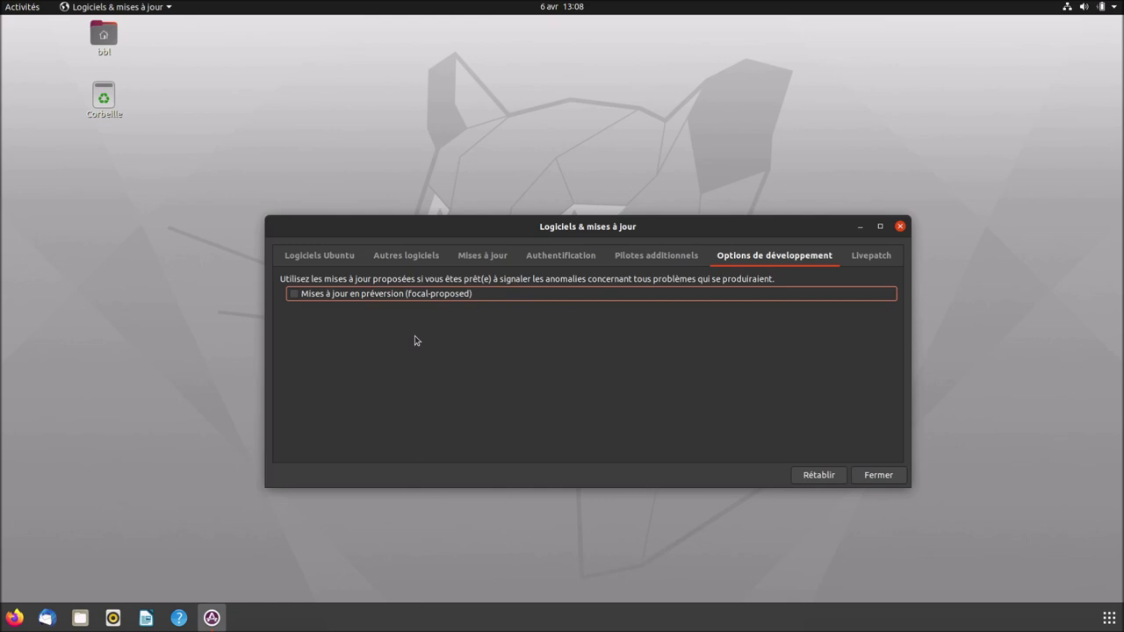
left_click(874, 257)
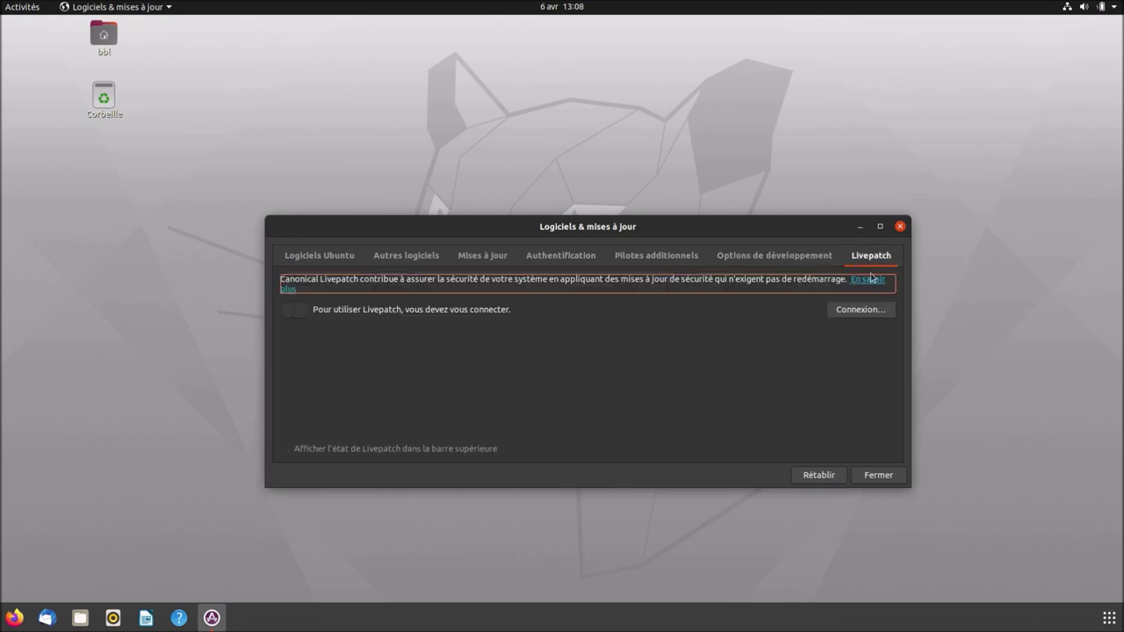
mouse_move(543, 227)
left_mouse_down()
mouse_move(545, 251)
mouse_move(544, 175)
mouse_move(409, 232)
mouse_move(570, 186)
mouse_move(529, 177)
mouse_move(531, 207)
left_mouse_up()
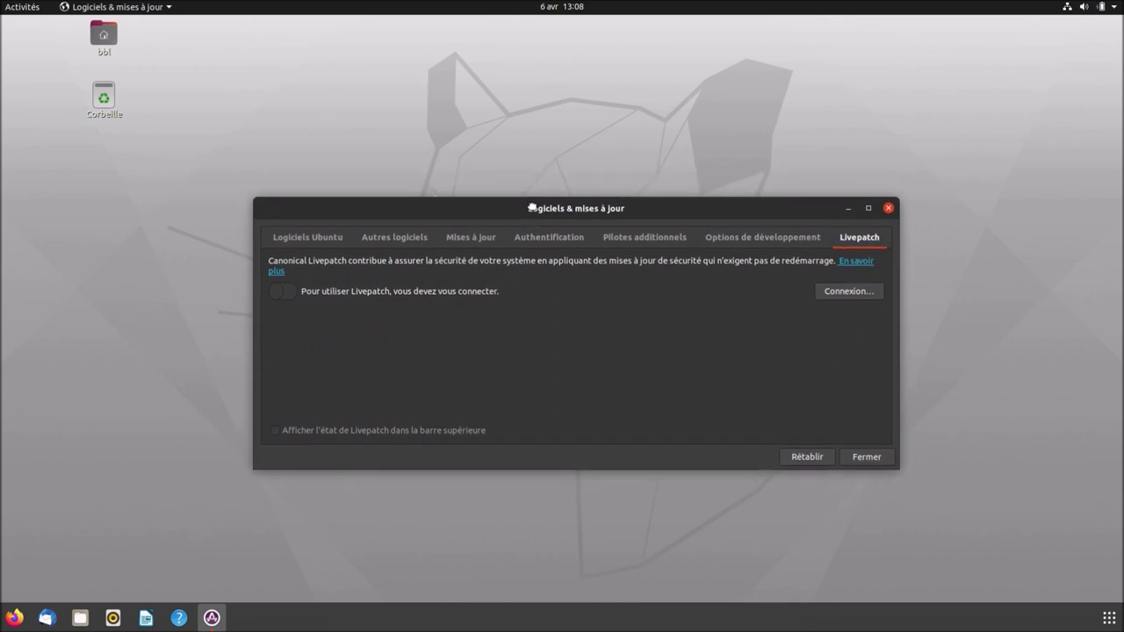
left_click(531, 207)
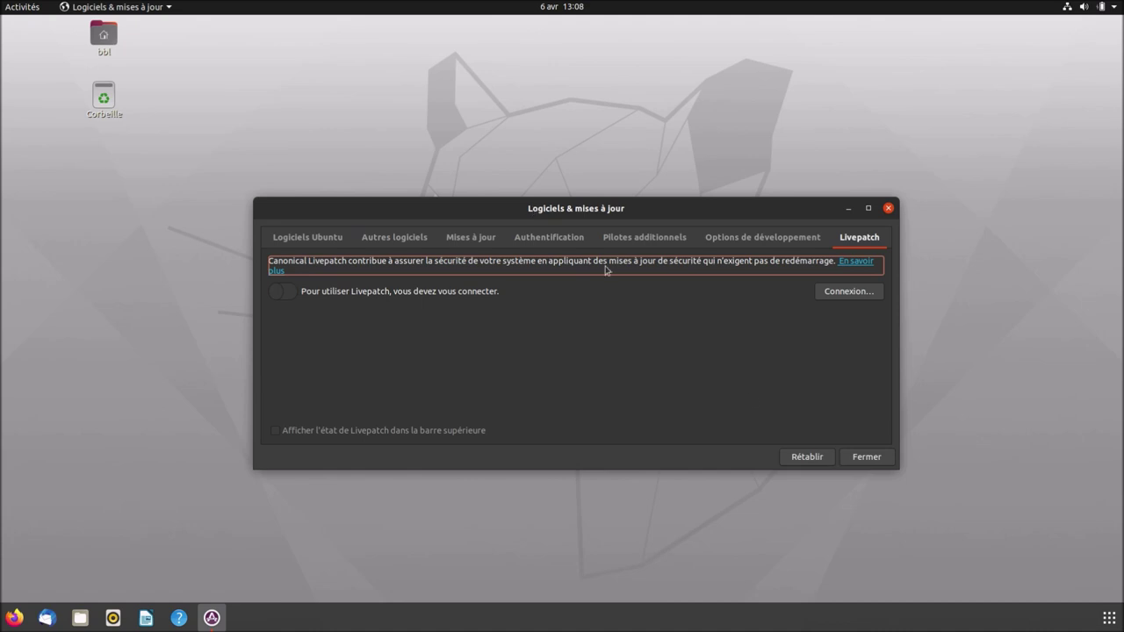
left_click(866, 464)
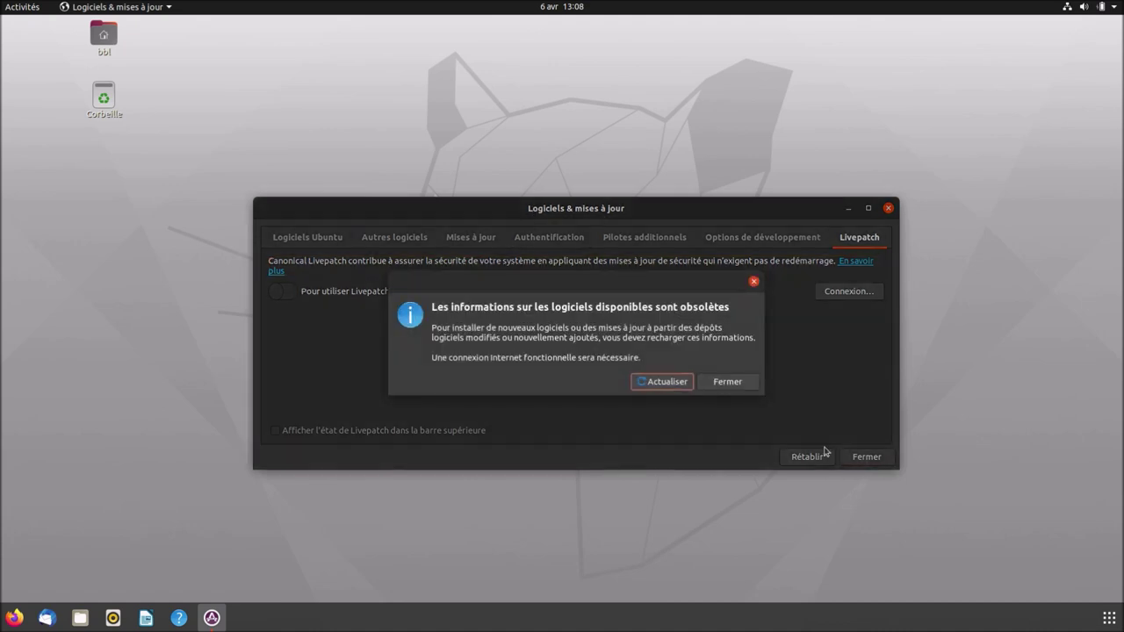
Reload the outdated software information, then move the bbl and Corbeille desktop icons to the left edge.
left_click(662, 383)
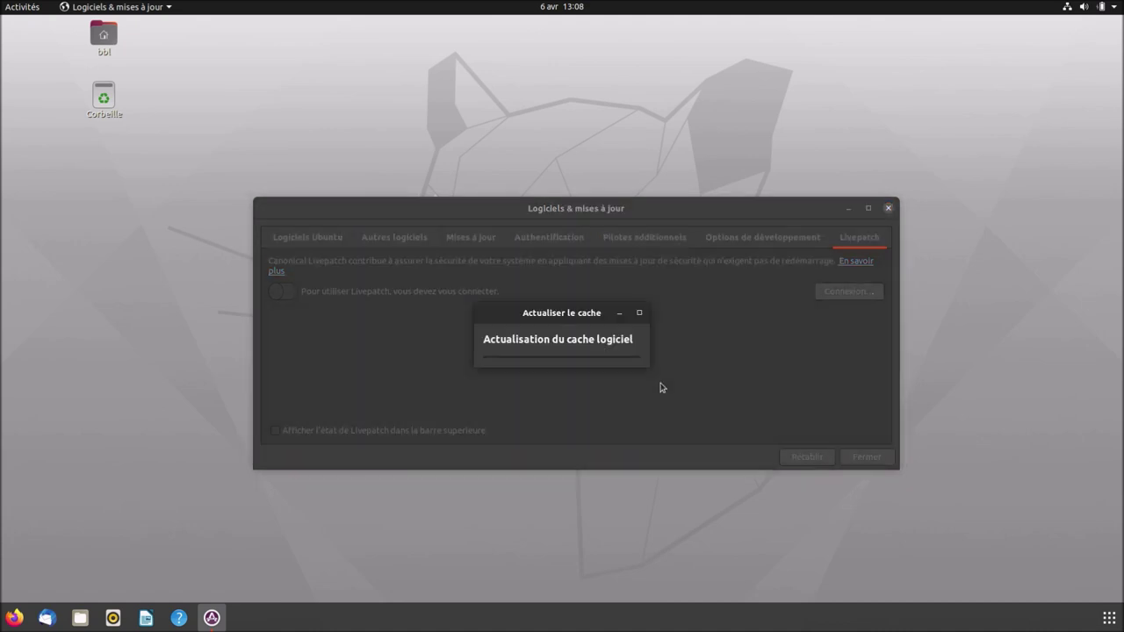
left_click_drag(138, 116, 77, 151)
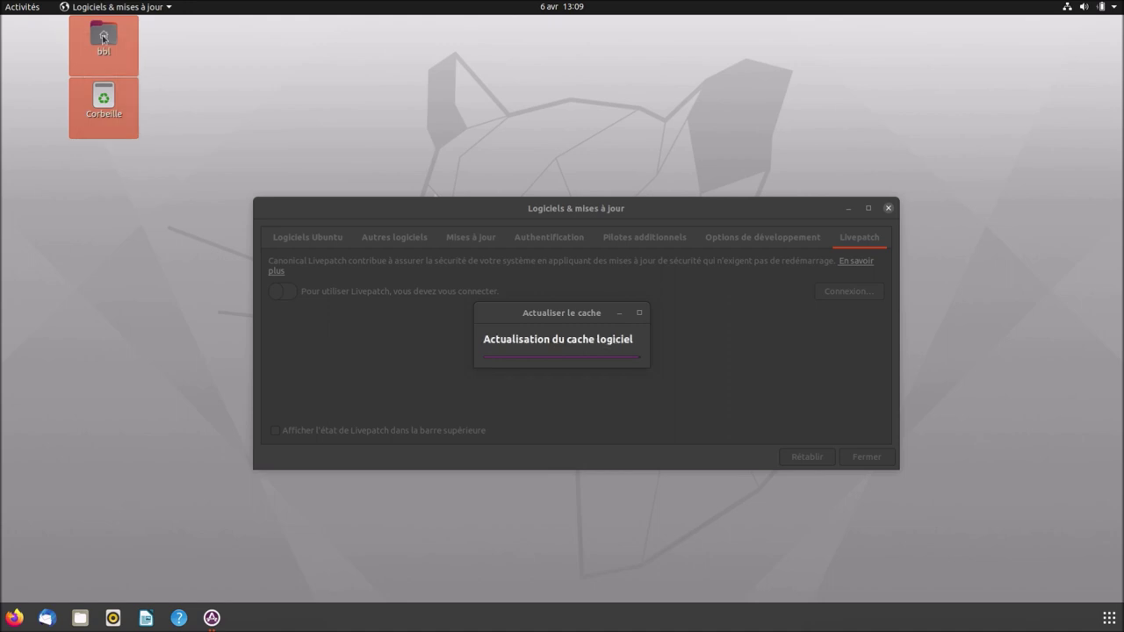
left_click_drag(79, 46, 25, 58)
left_click(138, 126)
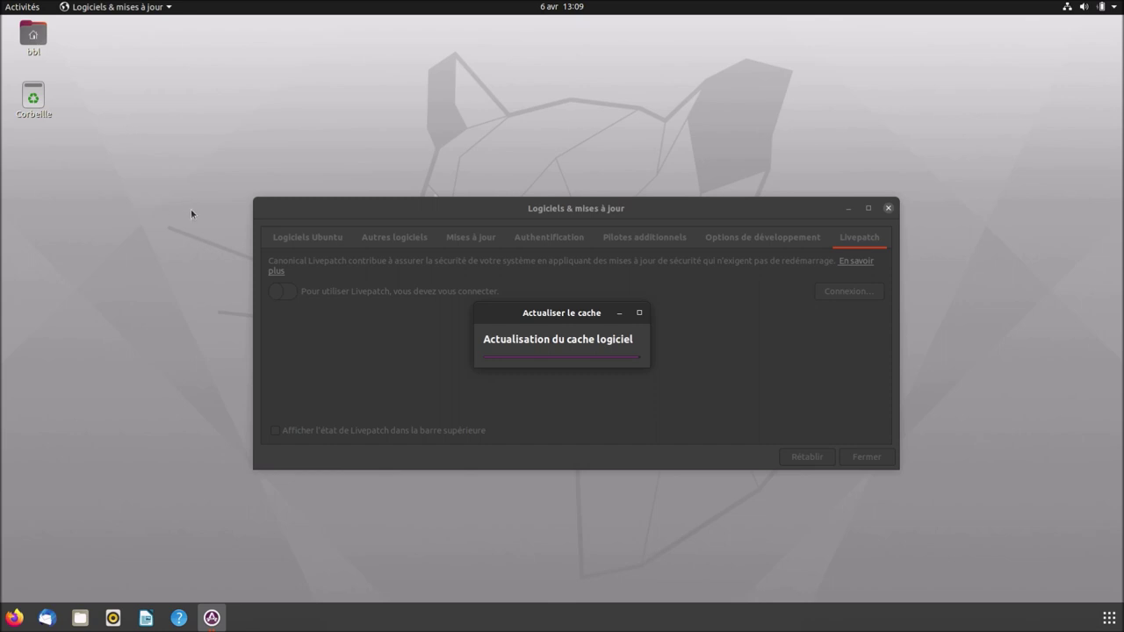
Open the home folder in Files, move its window to another workspace and switch there.
left_click(79, 619)
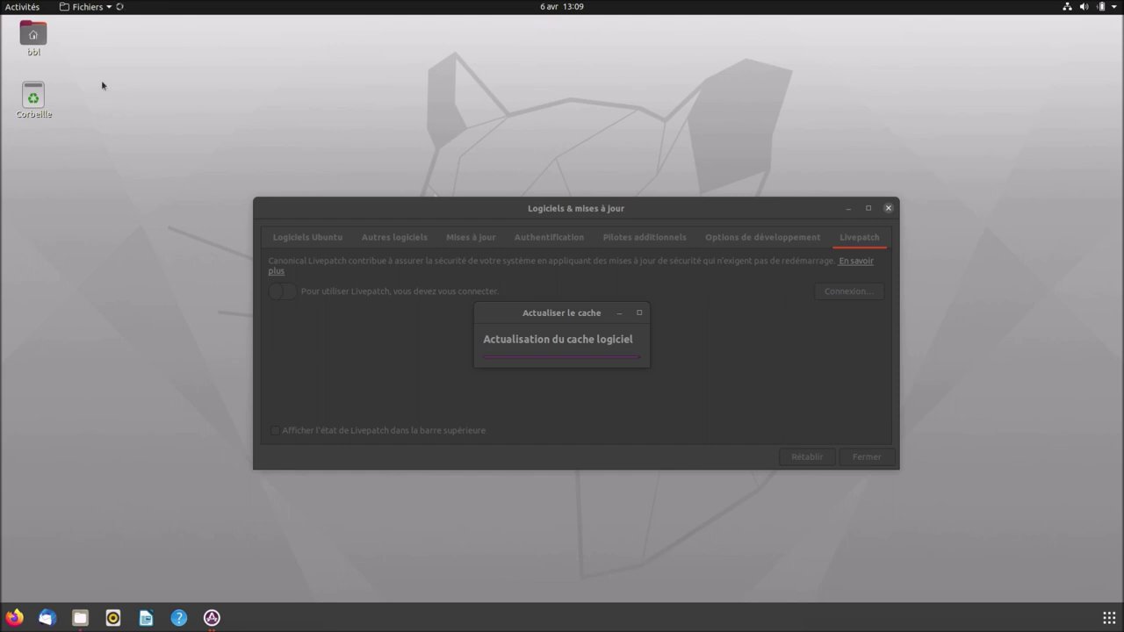
left_click(19, 9)
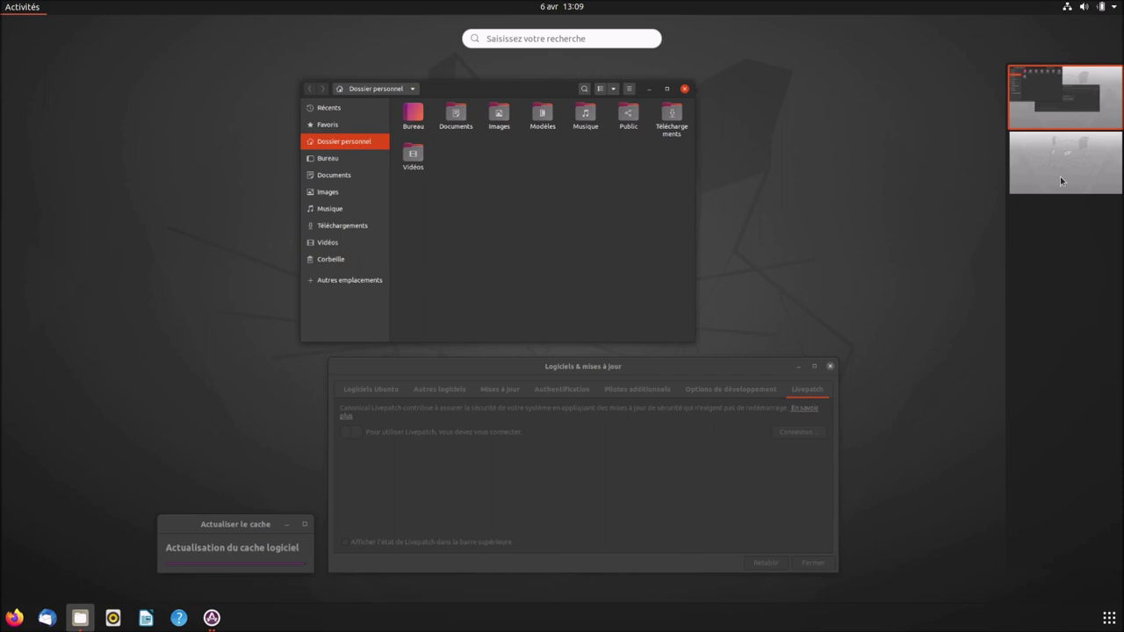
left_click_drag(622, 216, 1077, 165)
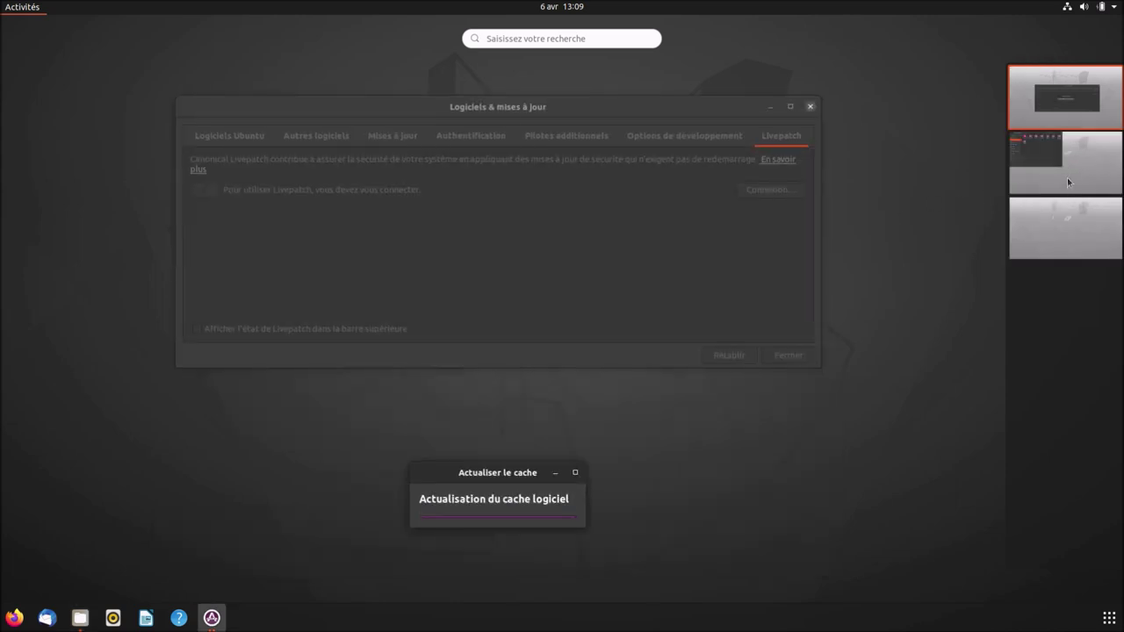
left_click(1067, 179)
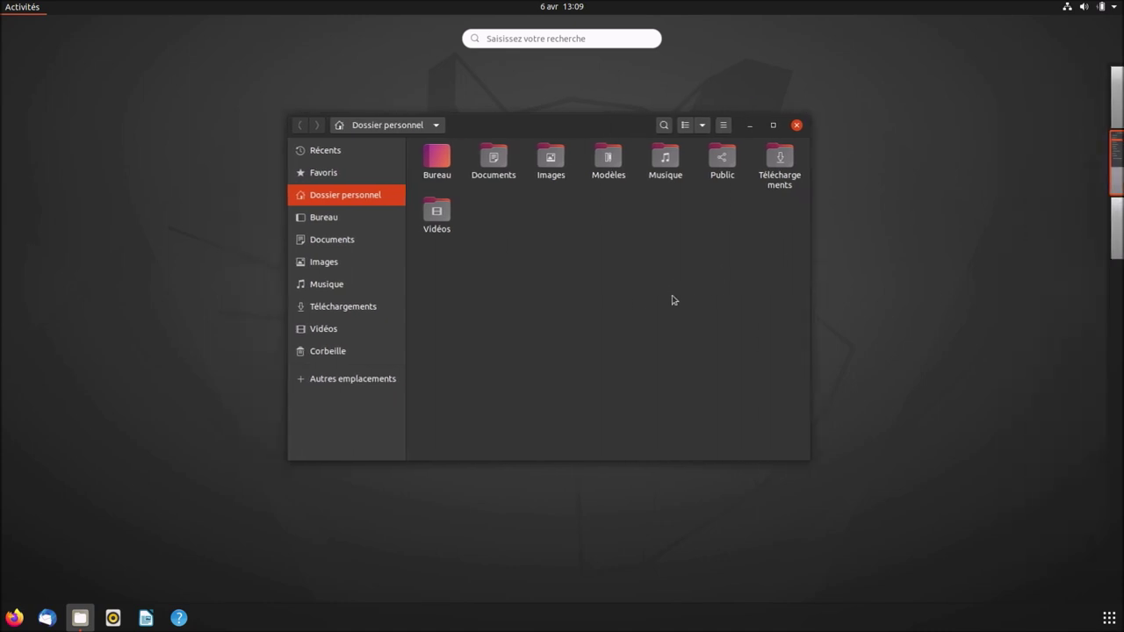
left_click(677, 300)
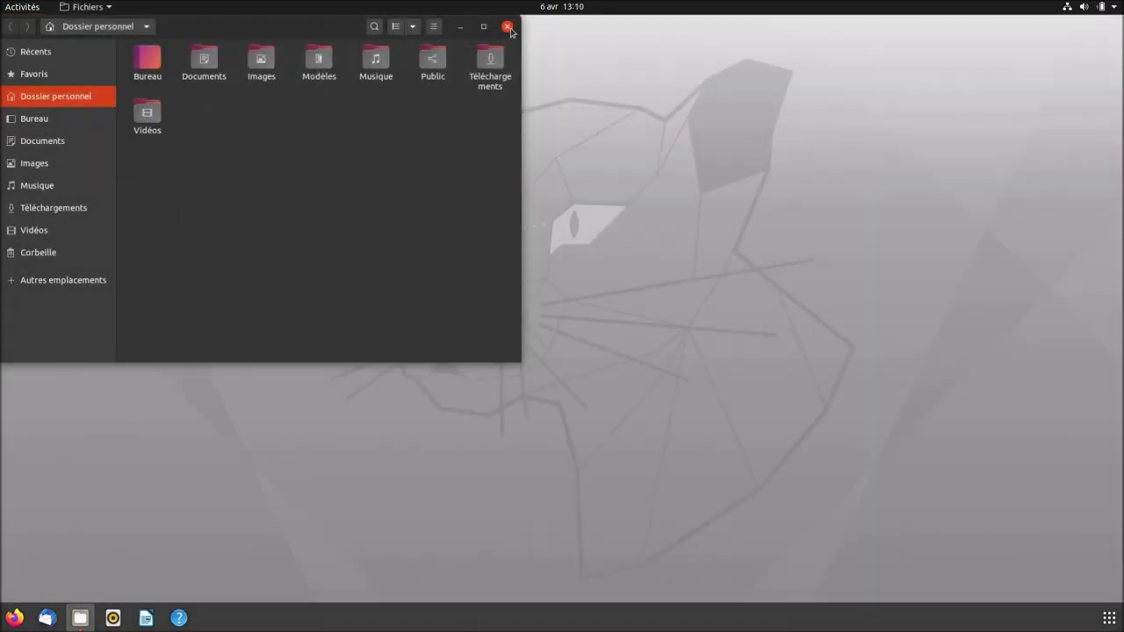
Close Files and remove Aide, LibreOffice Writer and Rhythmbox from the dock favourites.
left_click(507, 26)
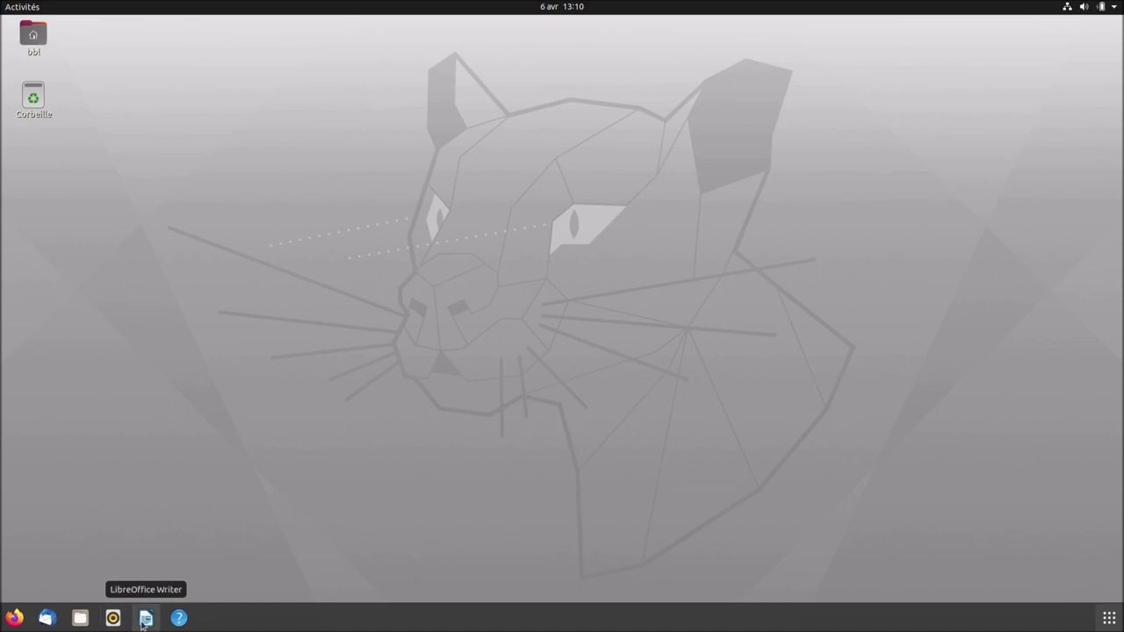
right_click(177, 624)
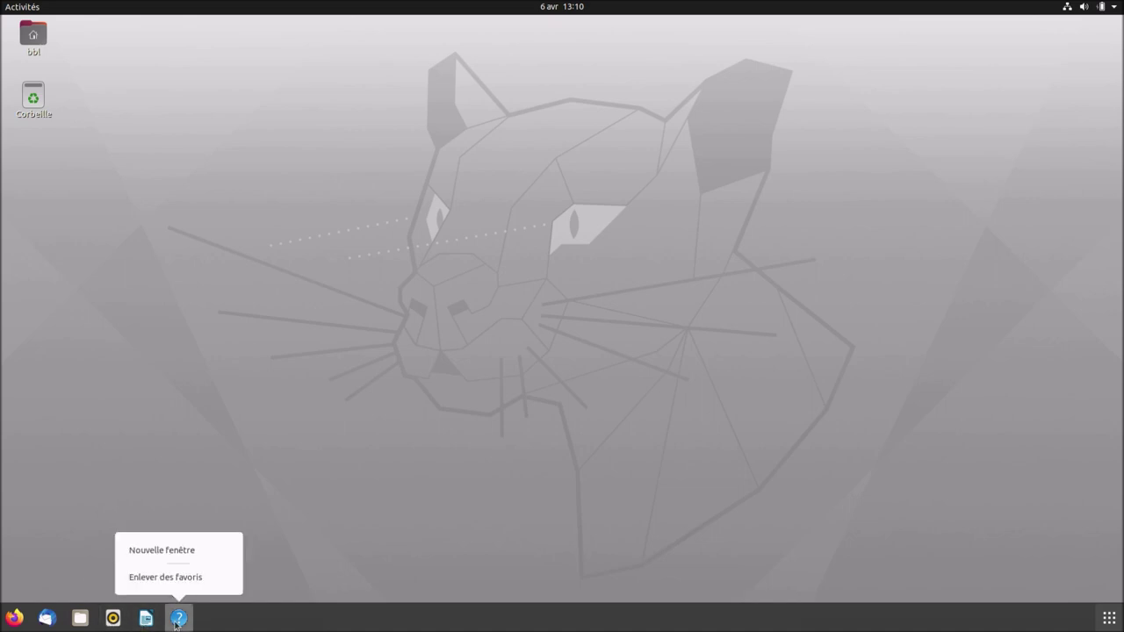
left_click(174, 578)
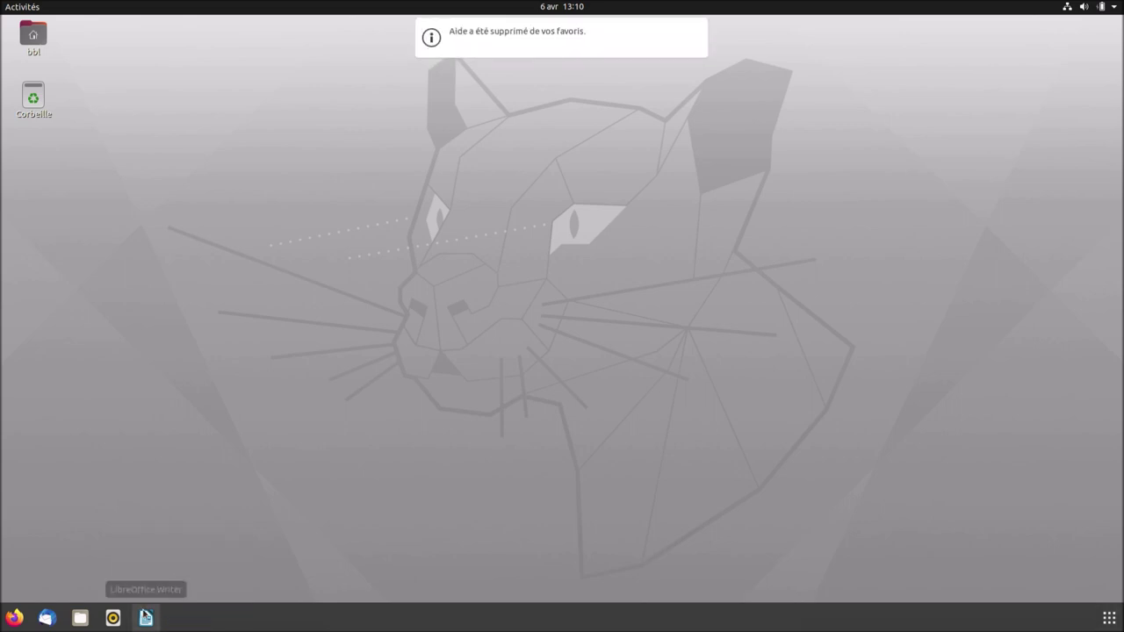
right_click(146, 618)
left_click(138, 573)
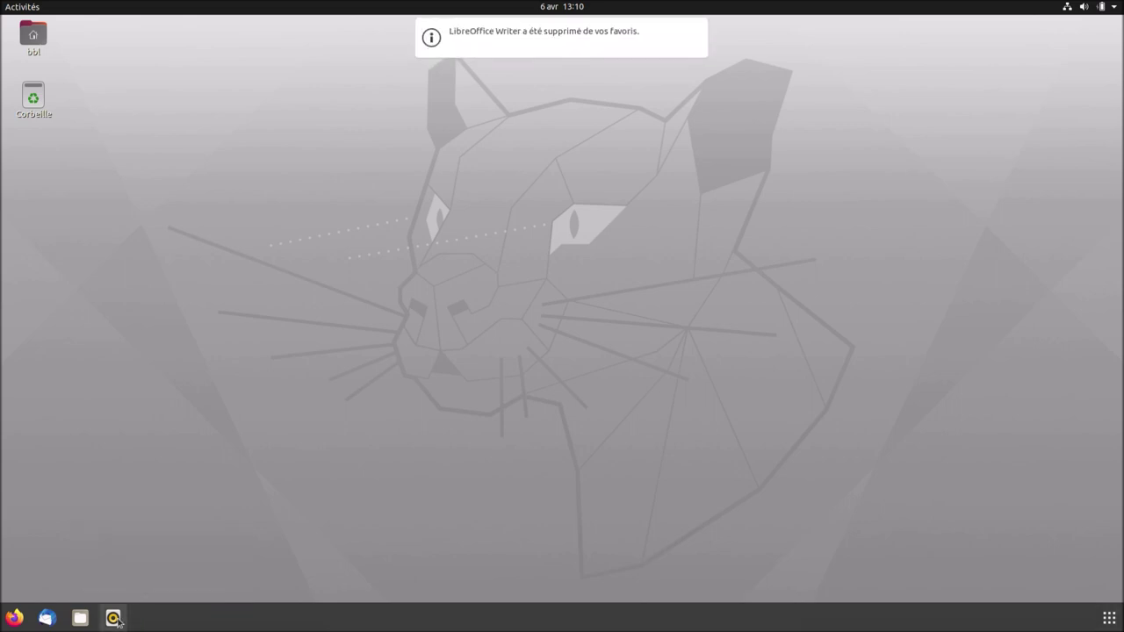
right_click(112, 618)
left_click(133, 585)
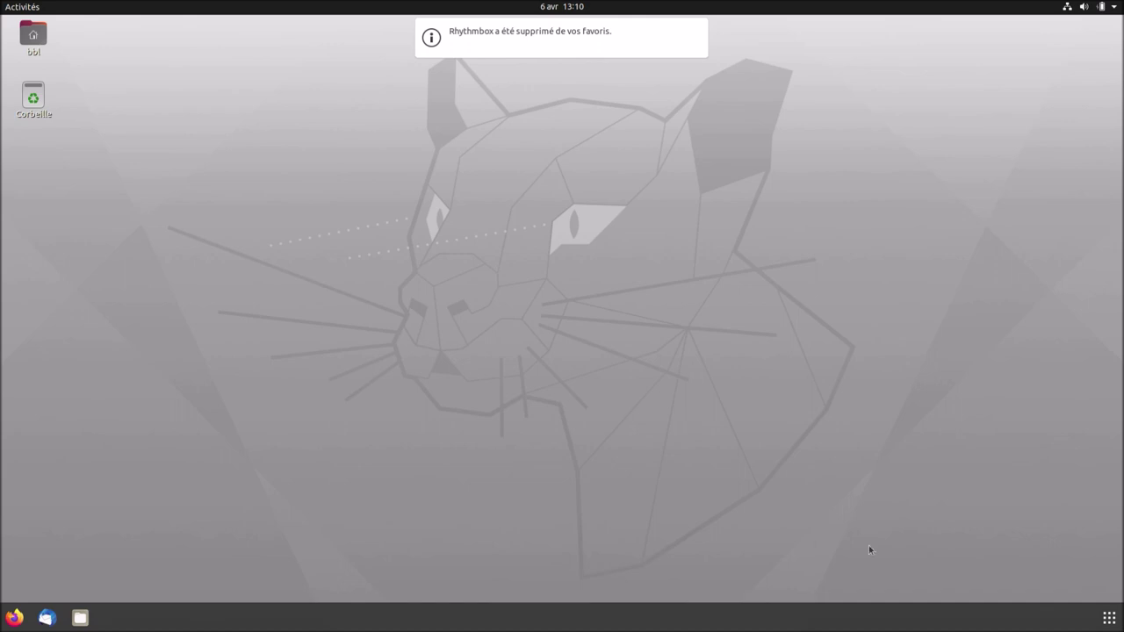
From the application grid, add Éditeur de texte, Gestionnaire d'archives and Moniteur système to the dock favourites.
left_click(1110, 618)
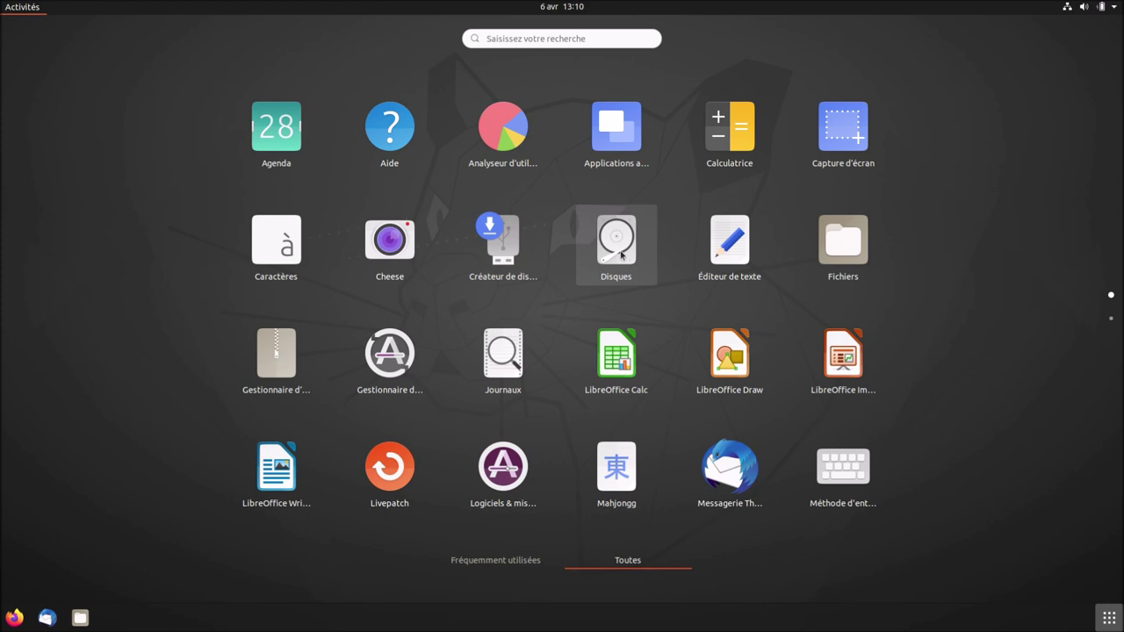
right_click(723, 261)
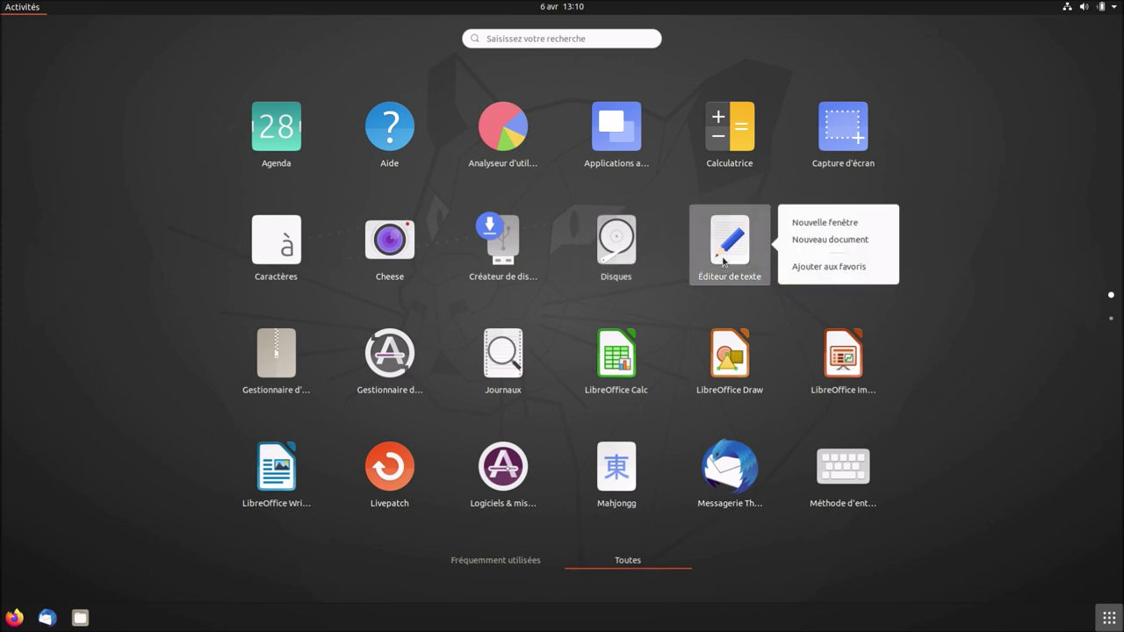
left_click(803, 267)
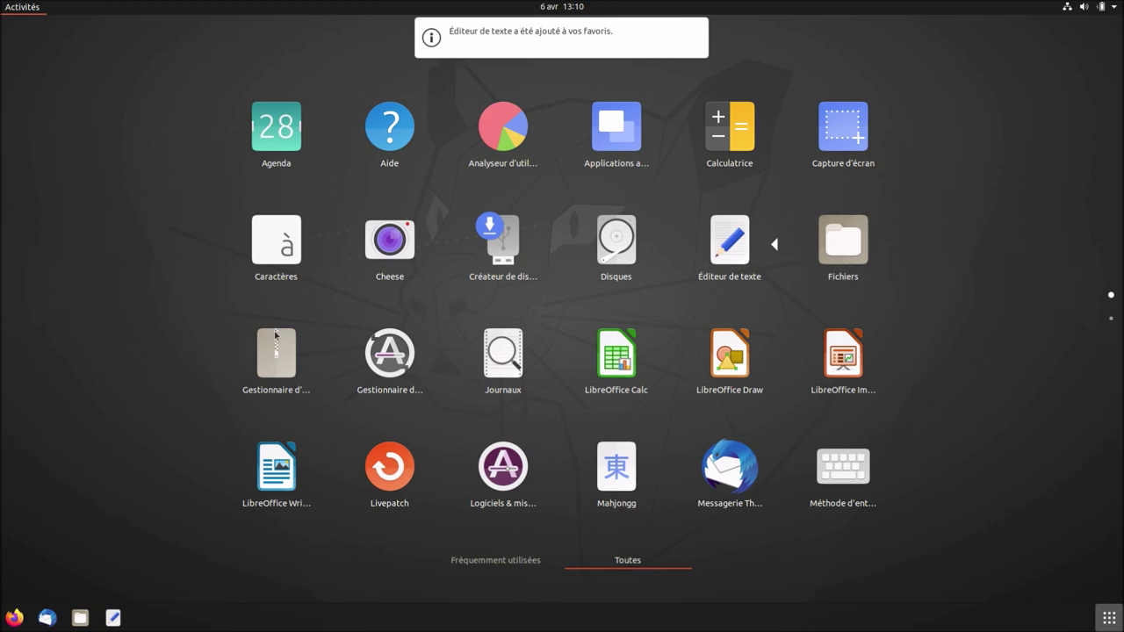
right_click(278, 360)
left_click(413, 377)
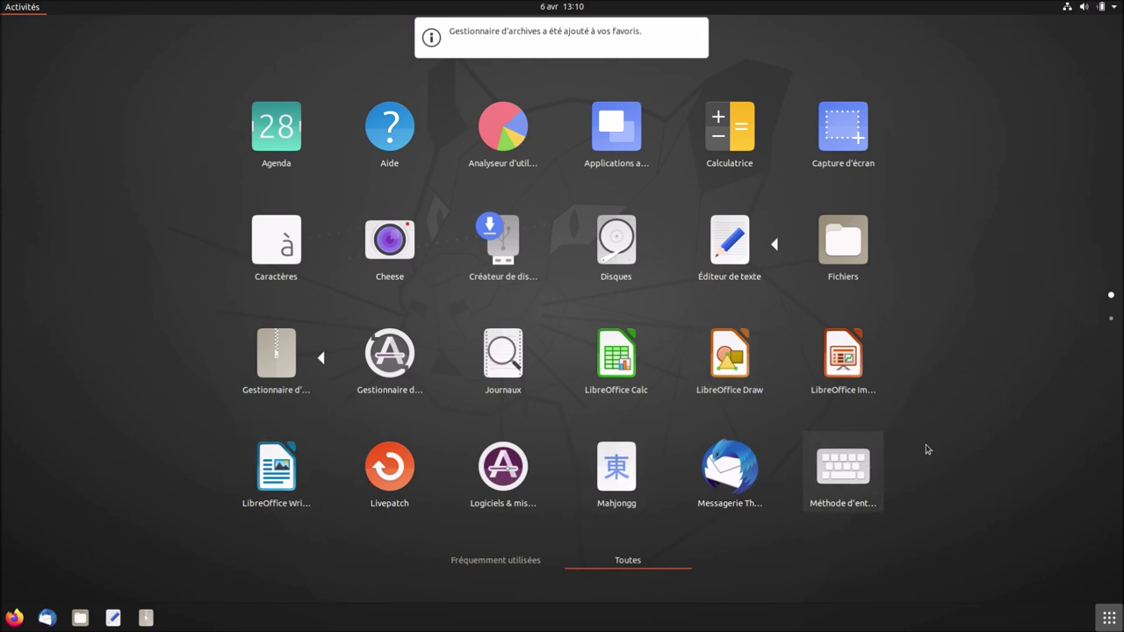
scroll(927, 449, "down", 1)
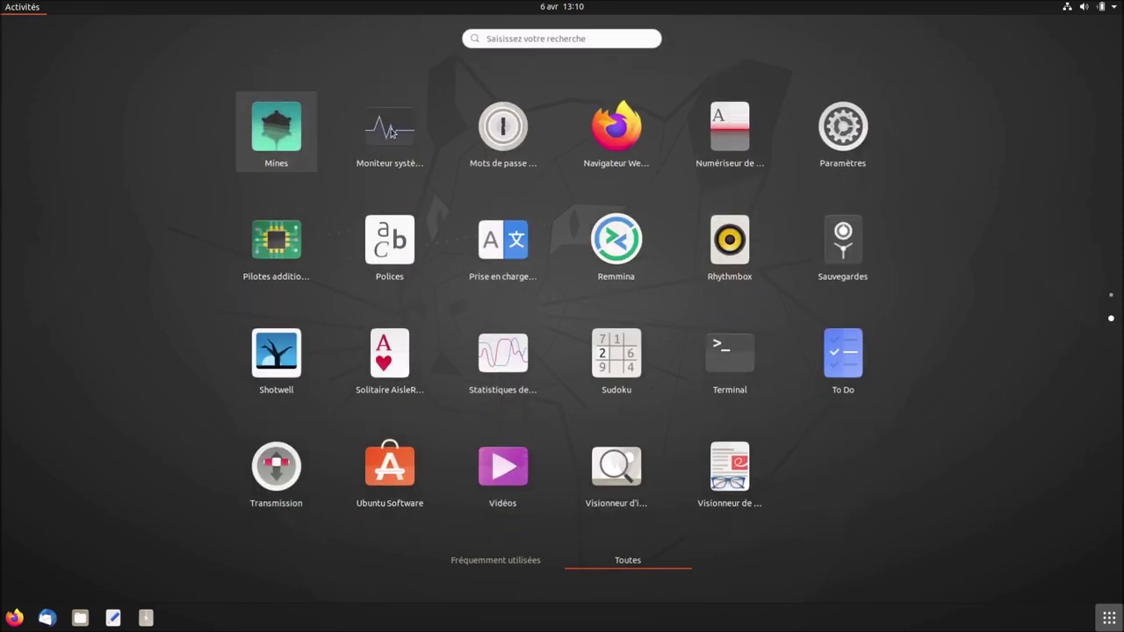
right_click(393, 133)
left_click(464, 150)
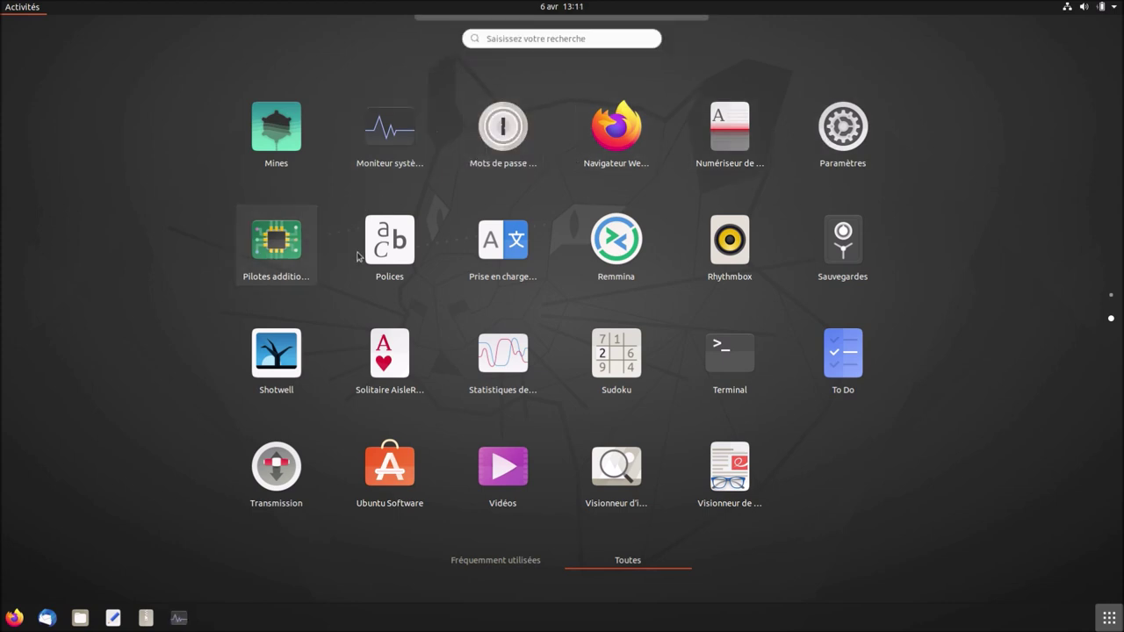
Add Paramètres, Remmina, Terminal and Ubuntu Software to the dock favourites, then leave the grid.
right_click(848, 132)
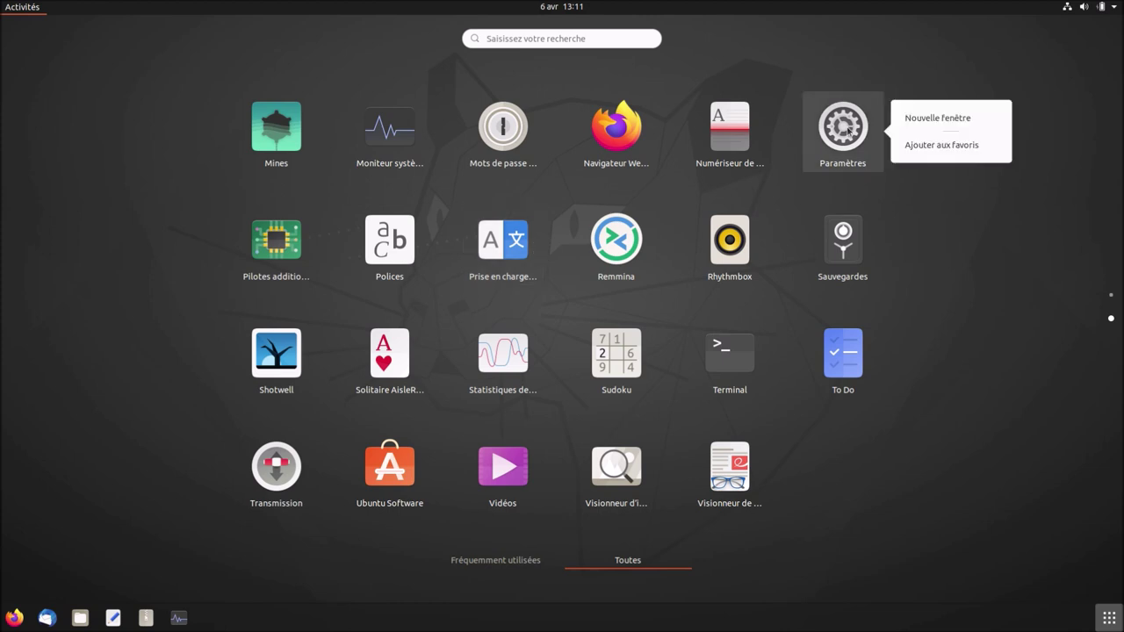
left_click(954, 148)
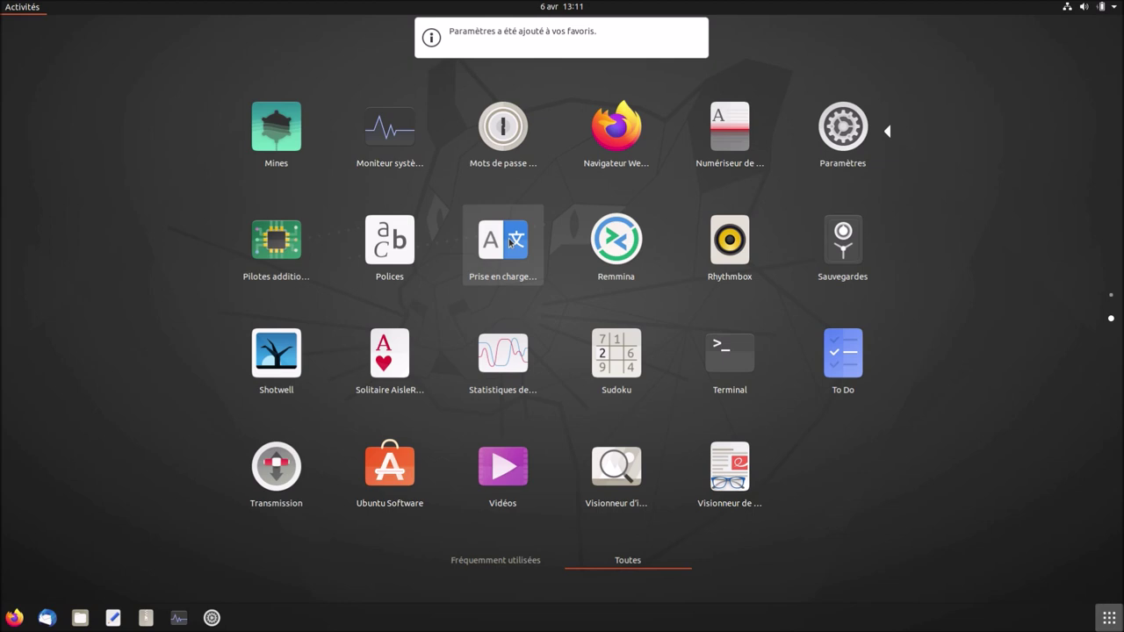
right_click(604, 250)
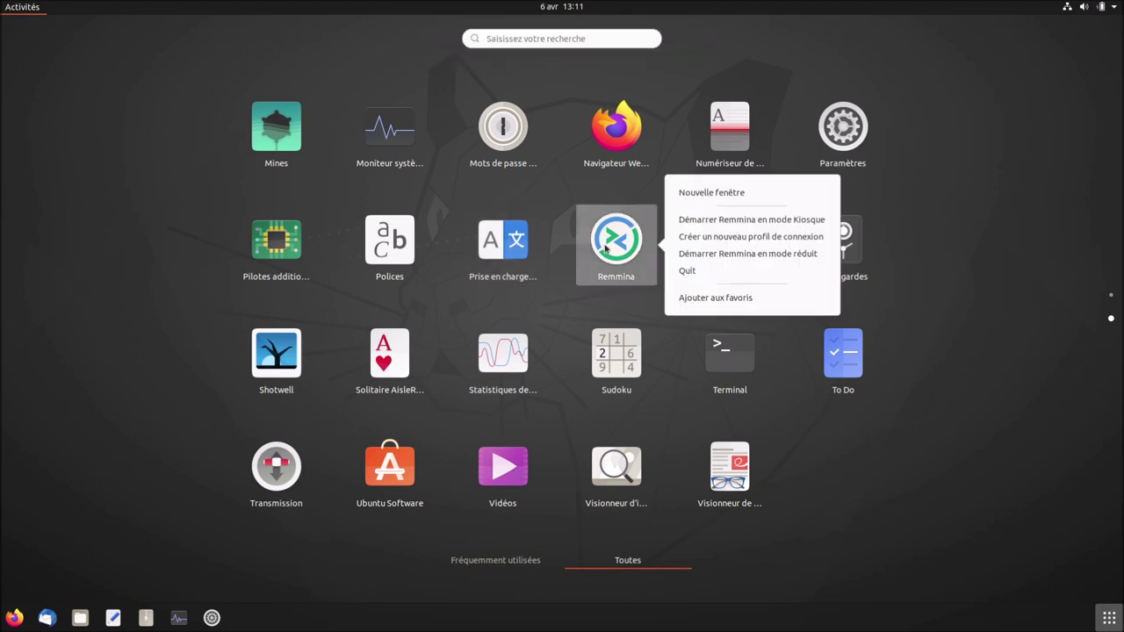
left_click(702, 299)
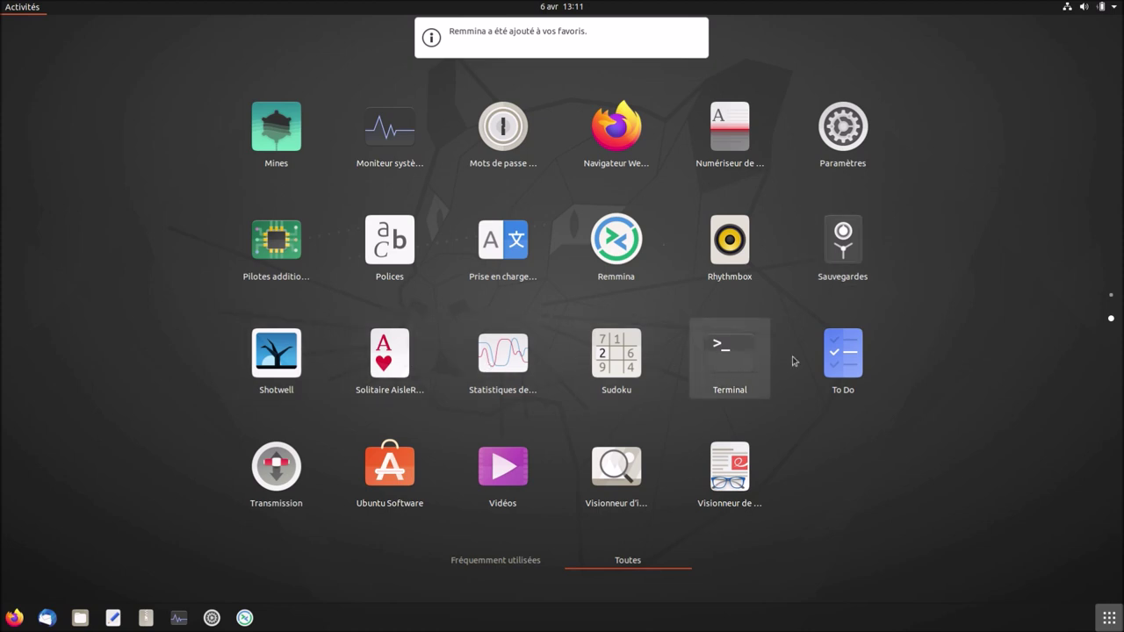
right_click(714, 369)
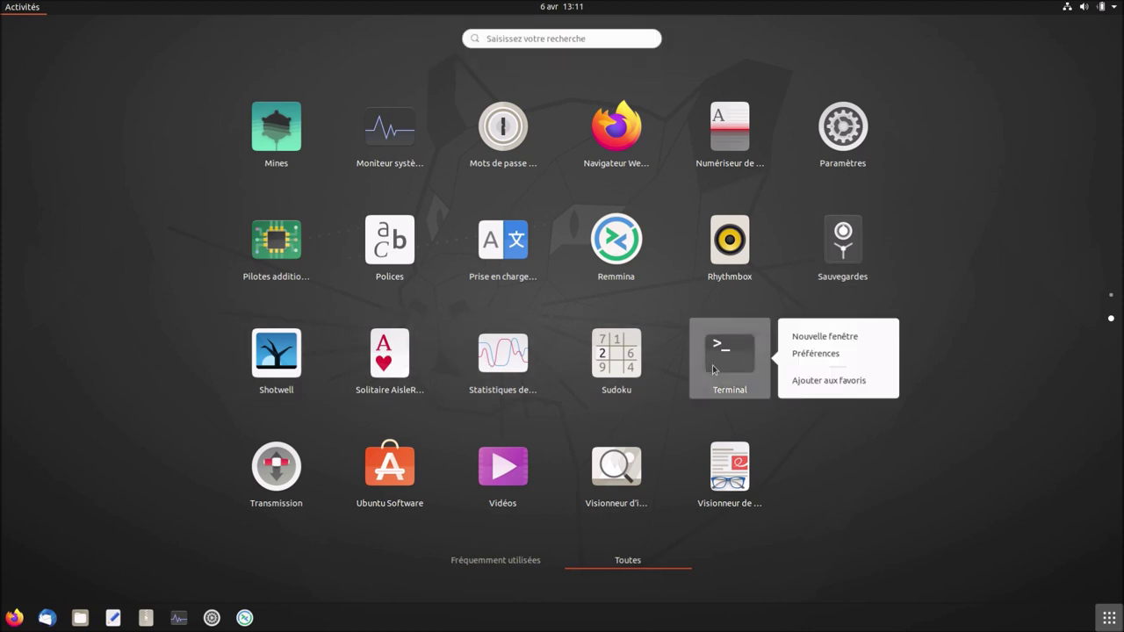
left_click(801, 382)
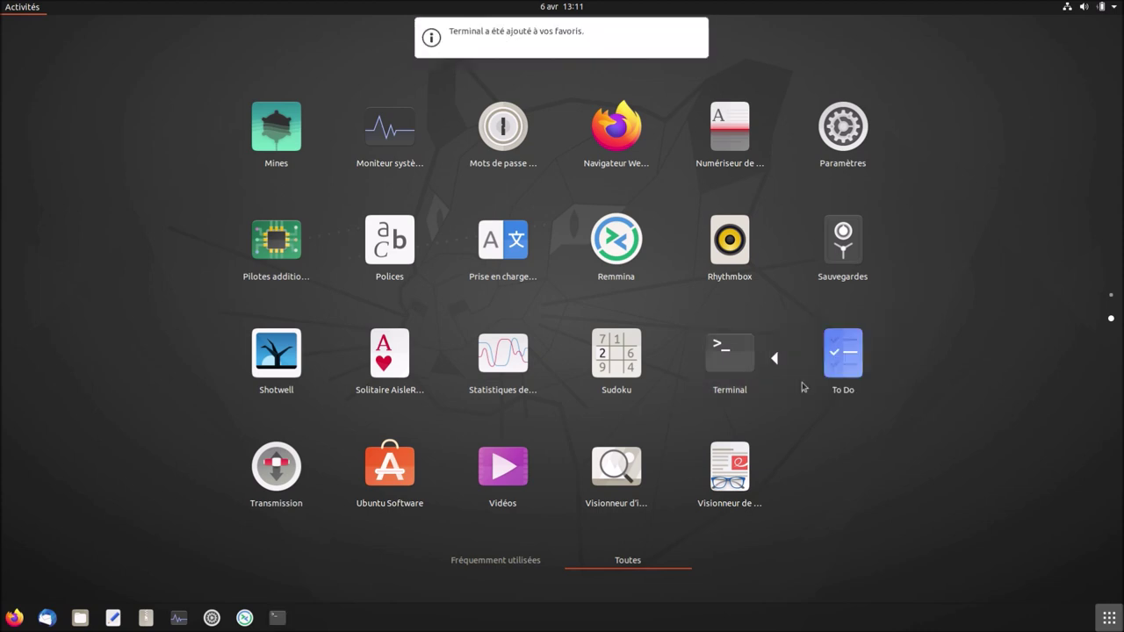
right_click(390, 452)
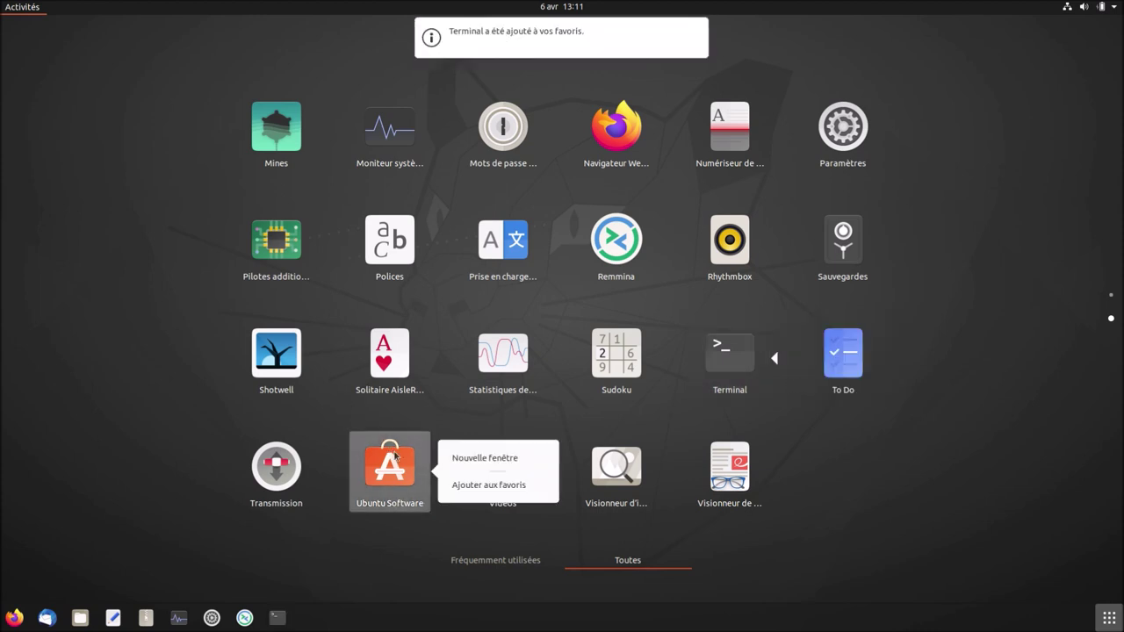
left_click(473, 486)
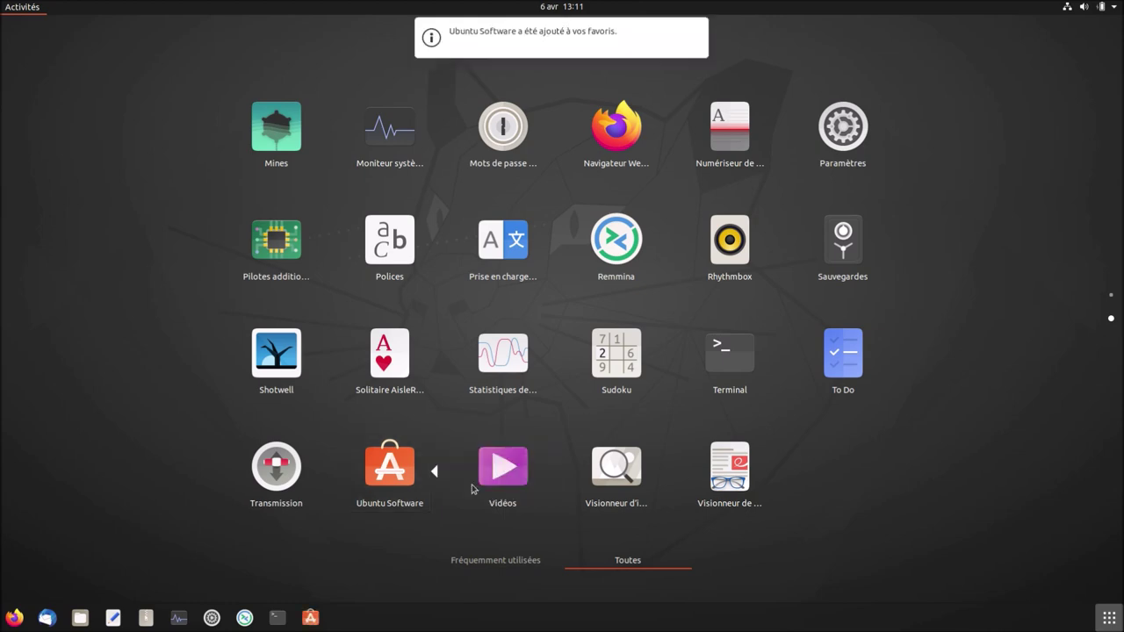
left_click(1110, 619)
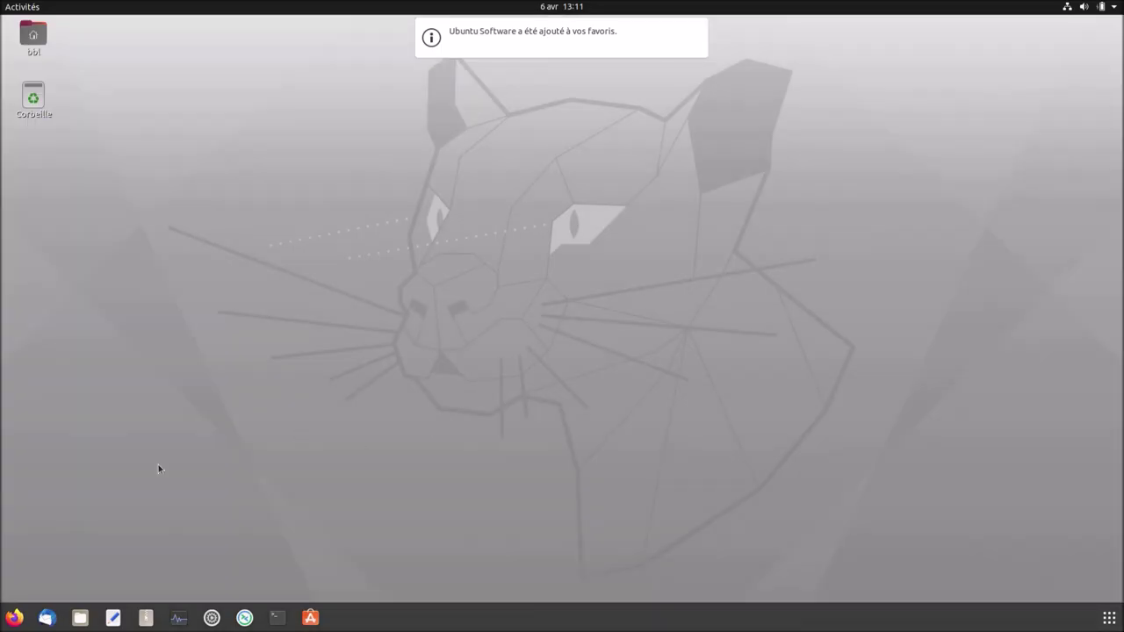
Launch Firefox from the dock and nudge its window slightly upward.
left_click(15, 619)
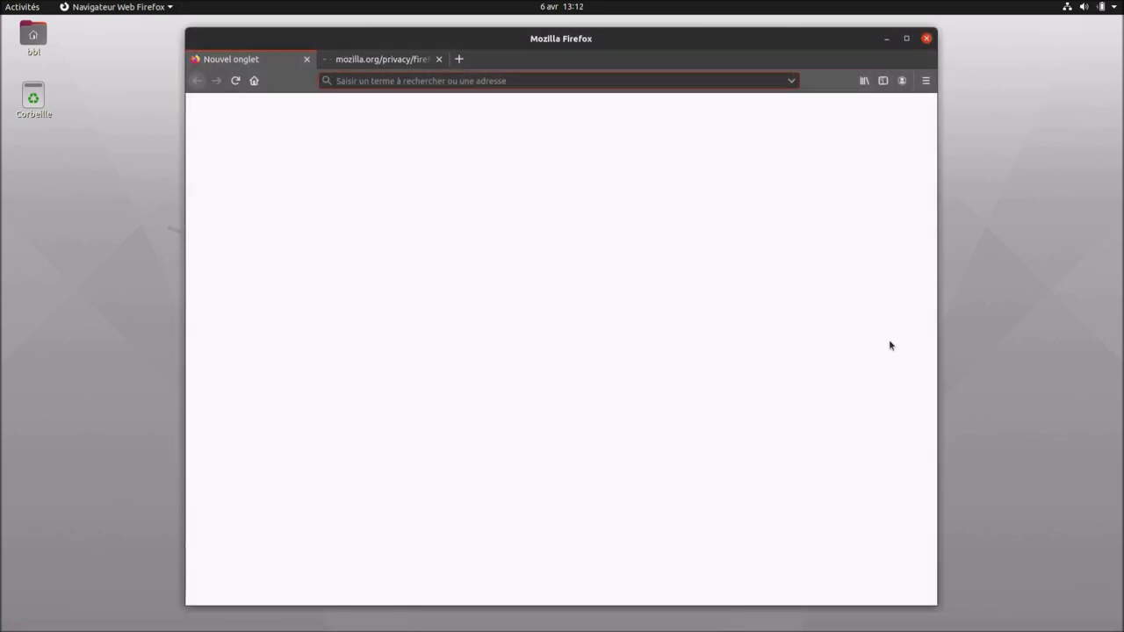
left_click_drag(840, 39, 840, 35)
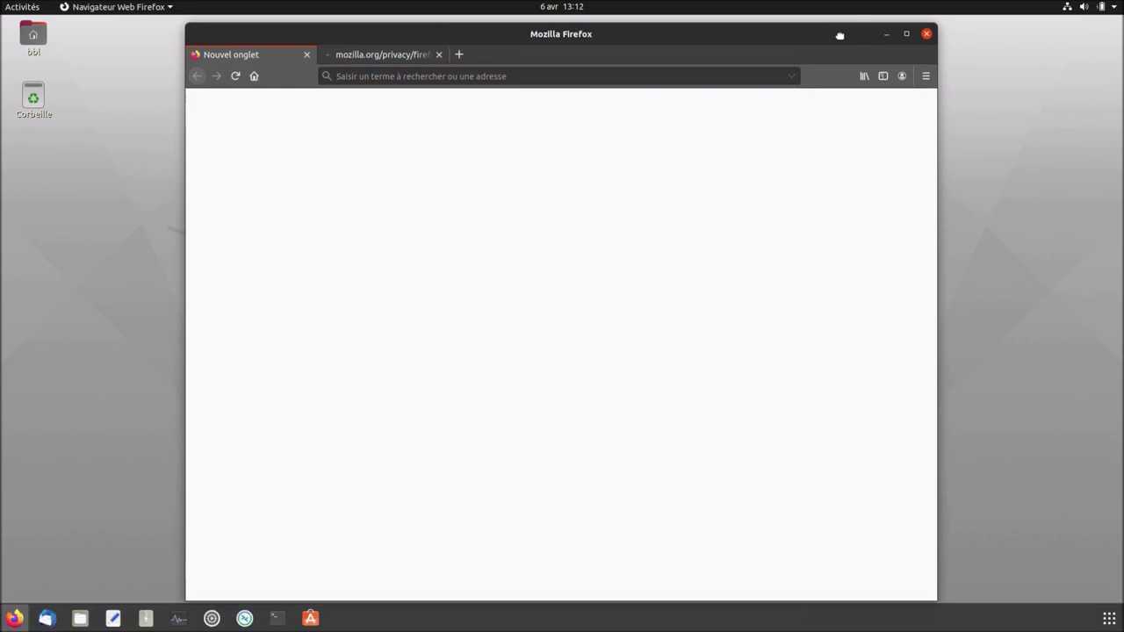
In Paramètres > Apparence, turn off dock auto-hide and choose Standard window colours.
left_click(213, 619)
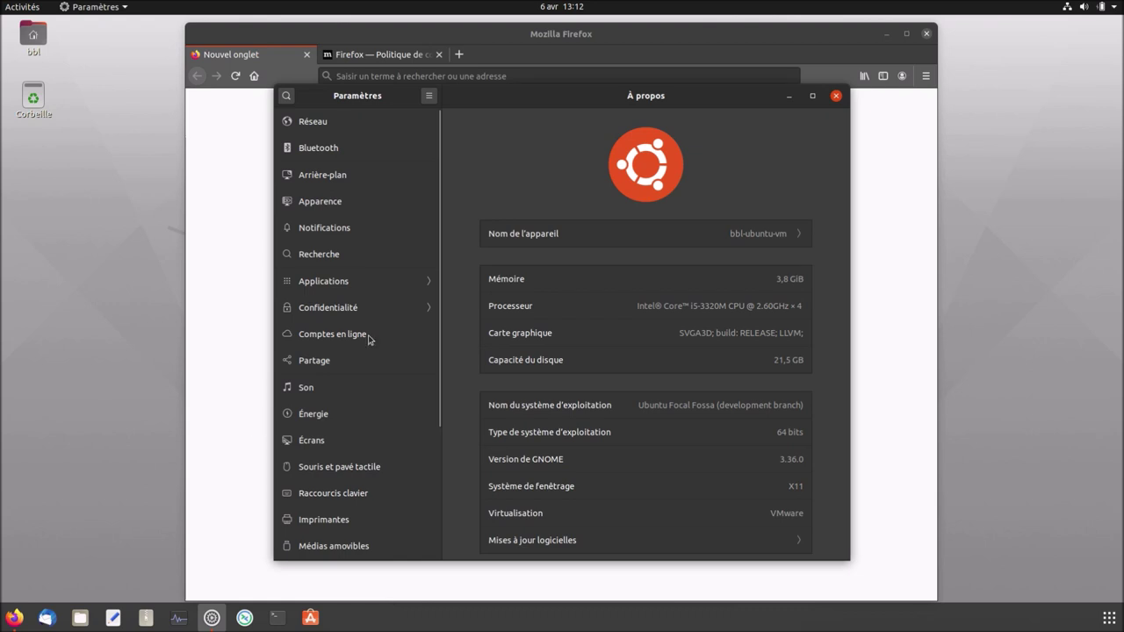
left_click(343, 204)
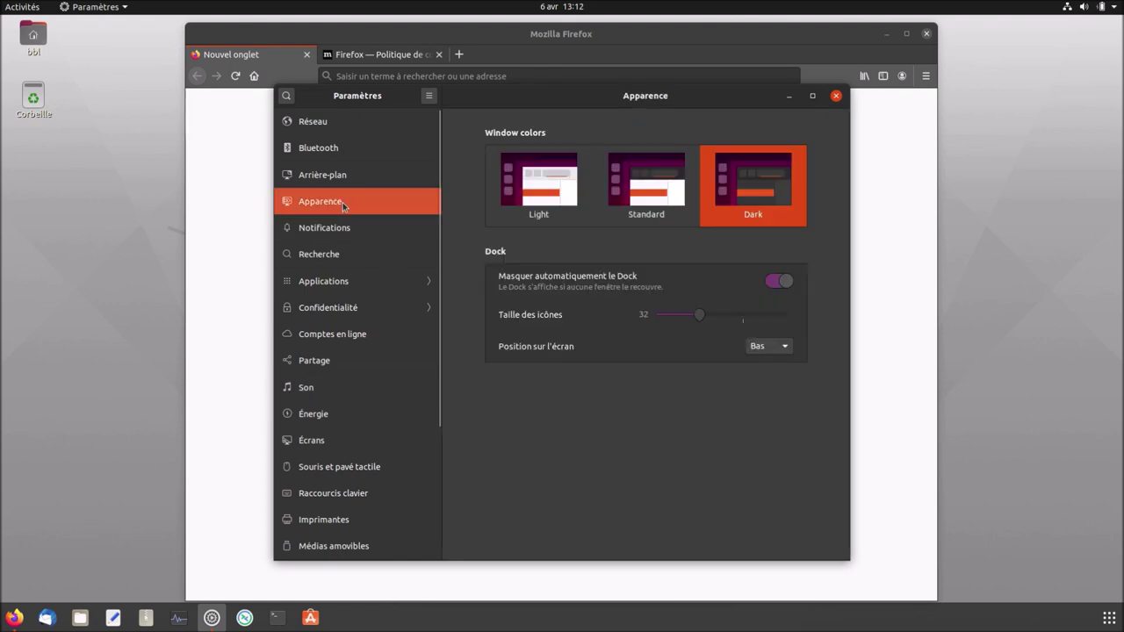
left_click(783, 281)
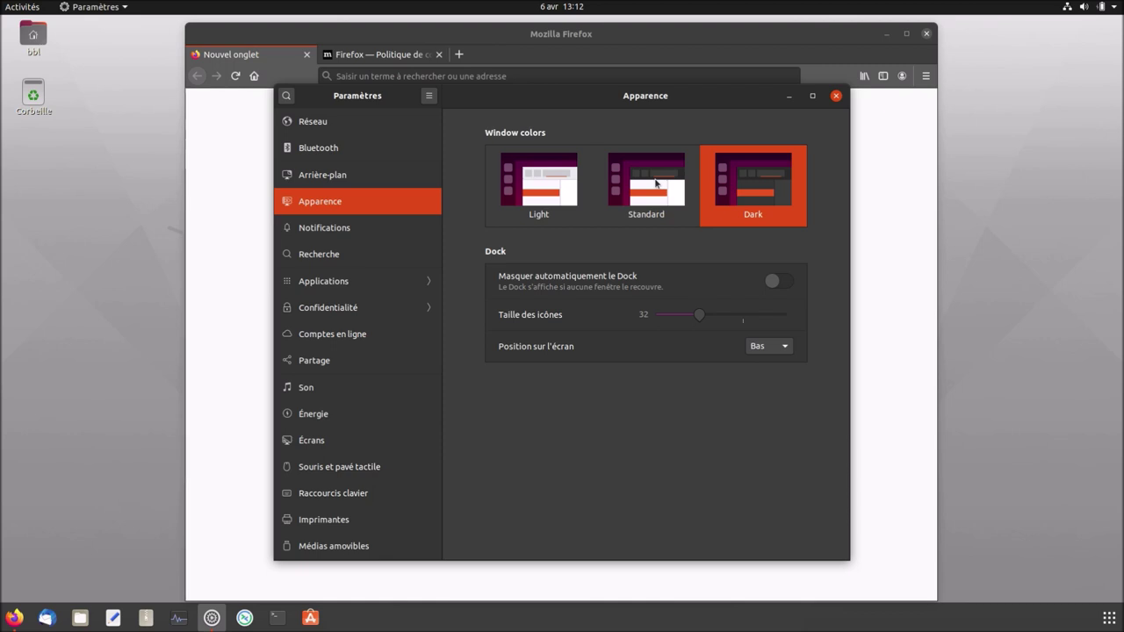
left_click(656, 183)
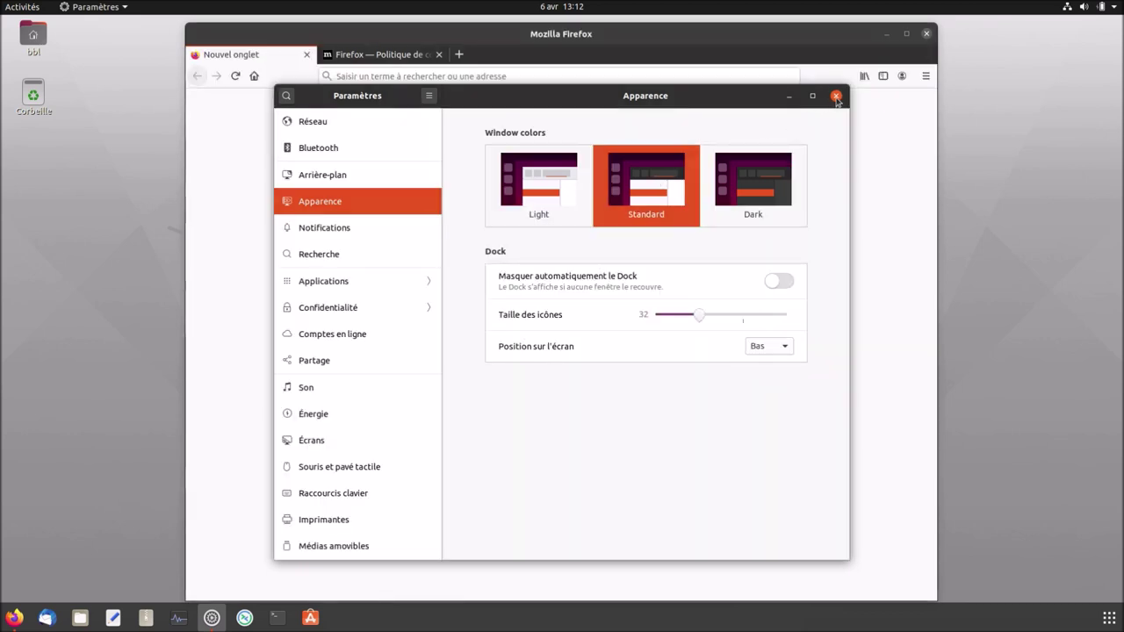
Close Settings, check Firefox is version 74.0 (64 bits), then quit it closing both tabs.
left_click(836, 96)
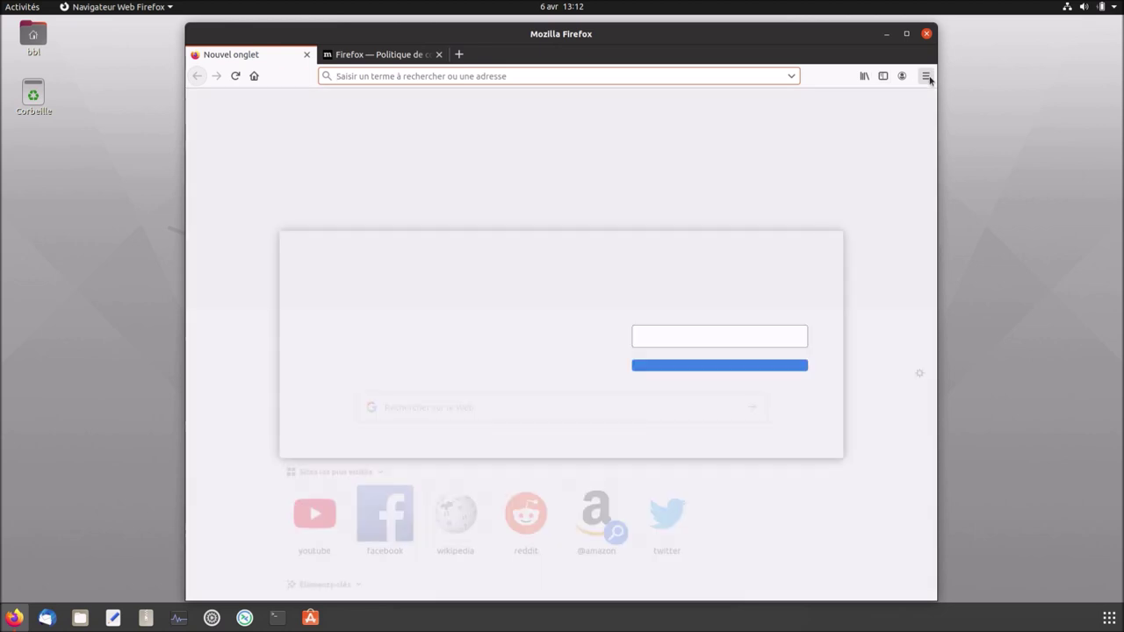
left_click(927, 76)
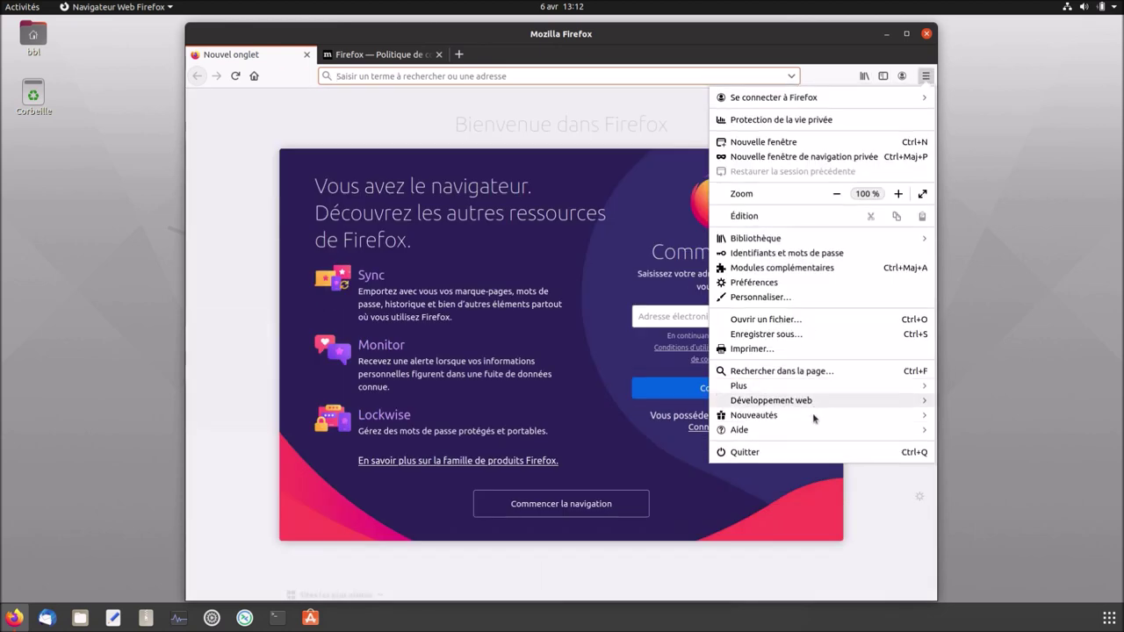
left_click(816, 432)
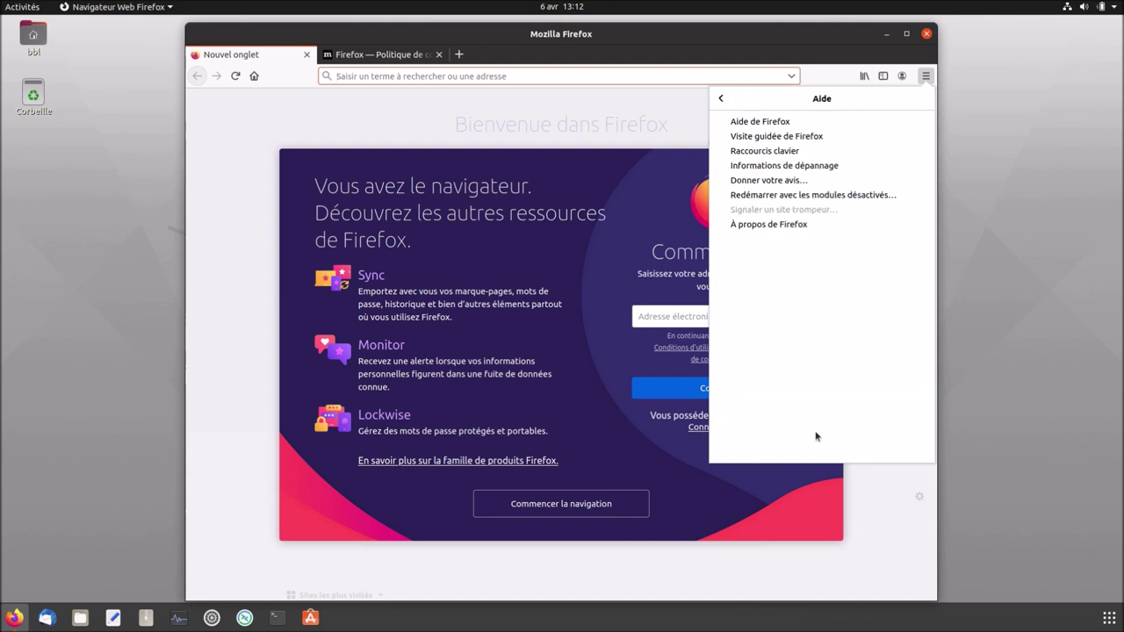
left_click(797, 228)
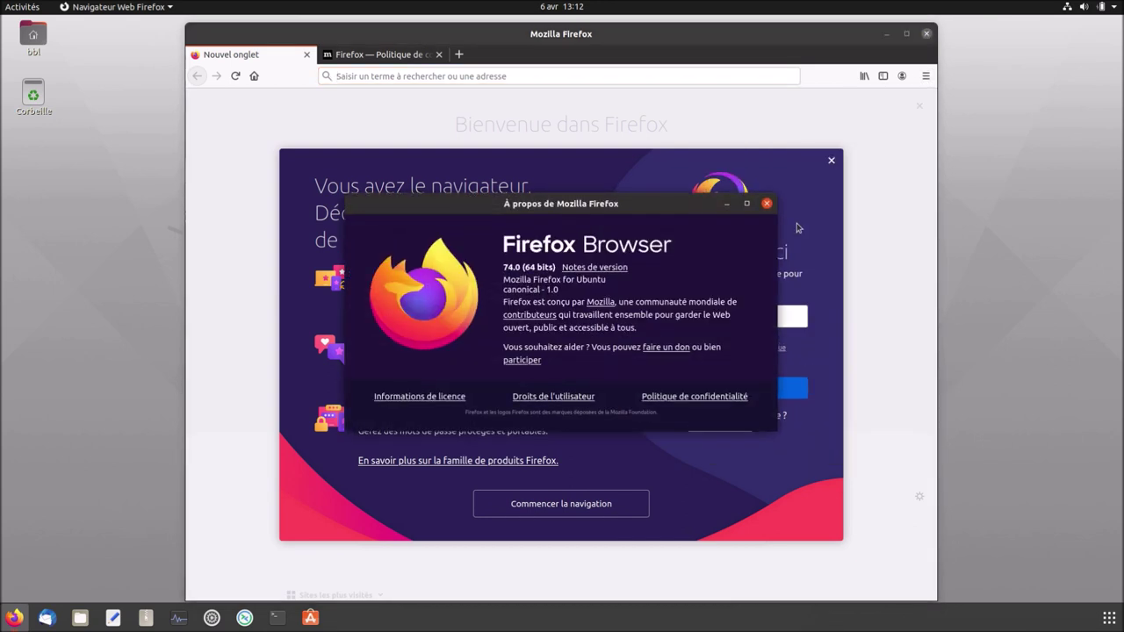
left_click(766, 203)
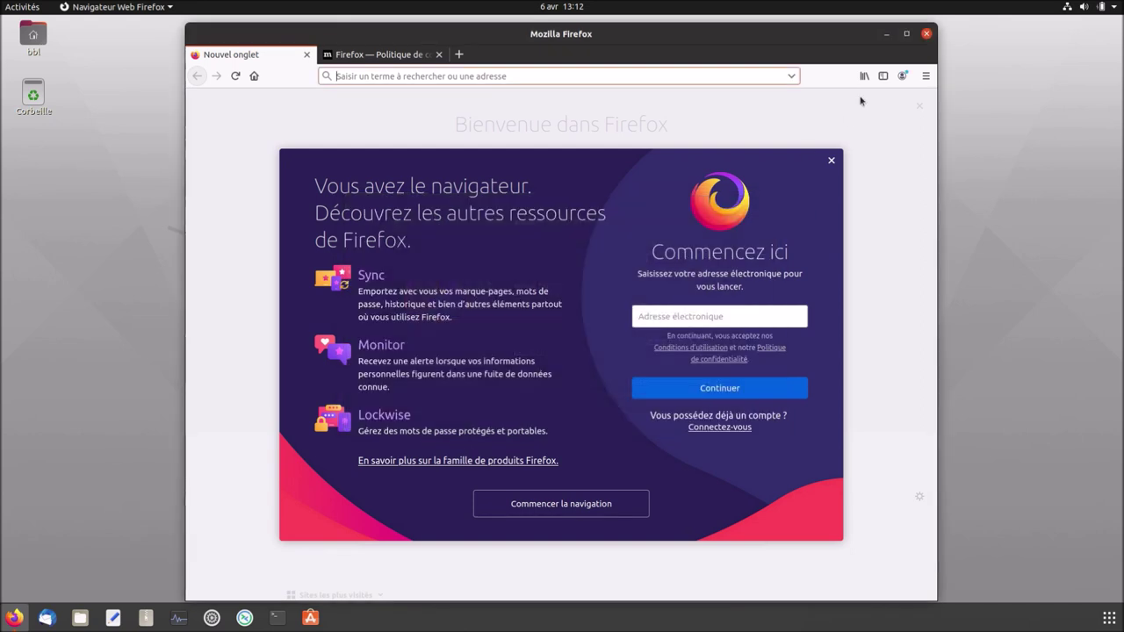
left_click(926, 35)
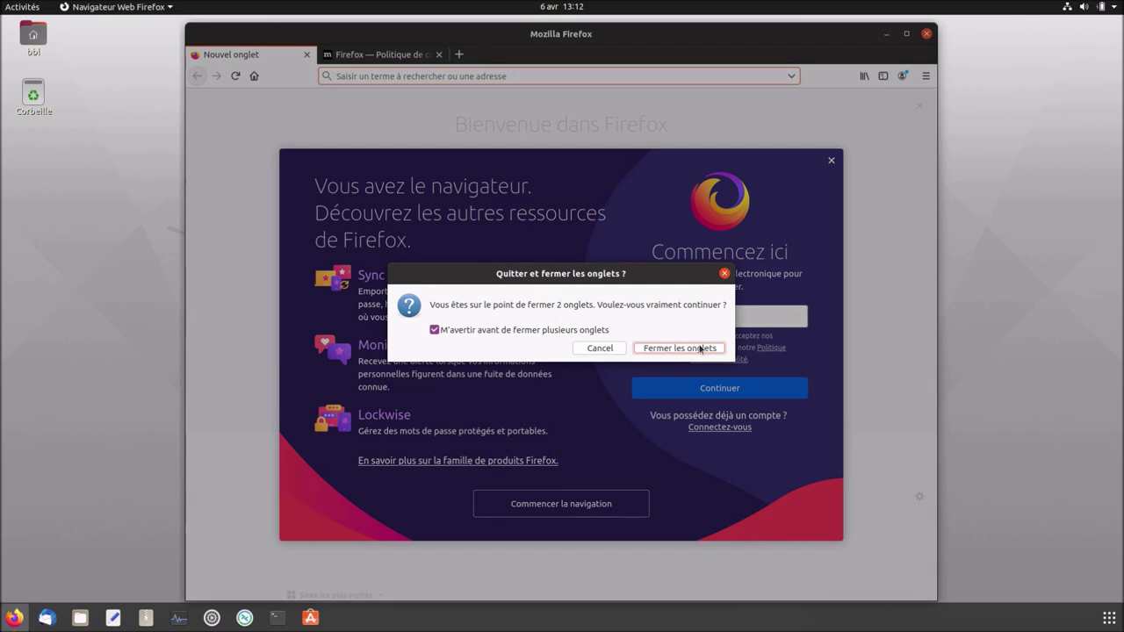
left_click(701, 348)
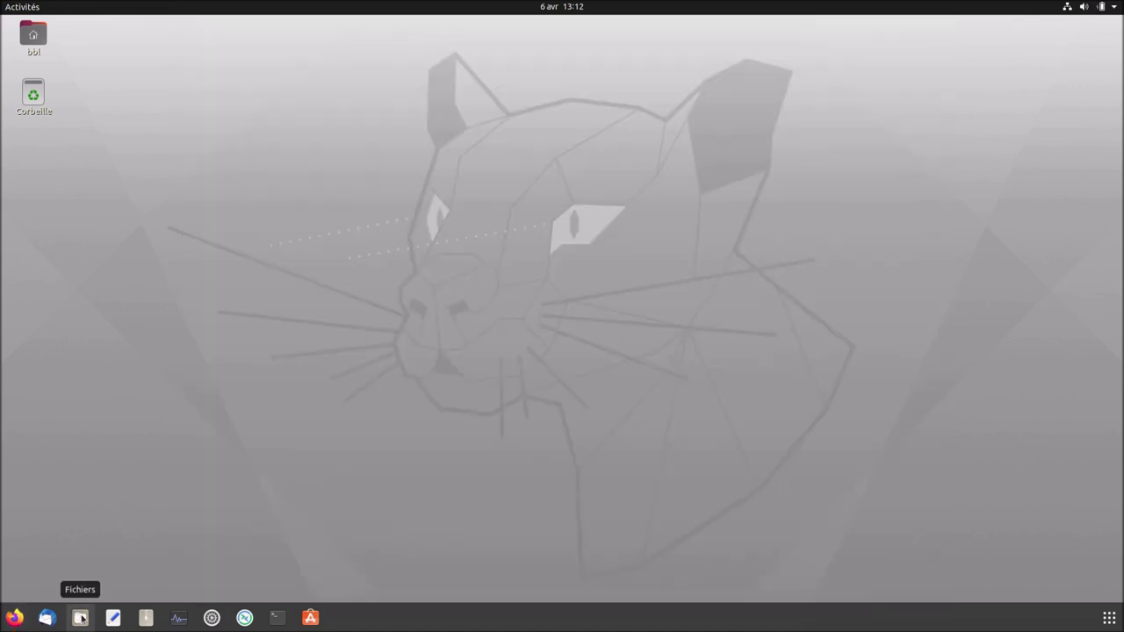
Launch Files, Text Editor, Gestionnaire d'archives and Moniteur système from the dock.
left_click(79, 619)
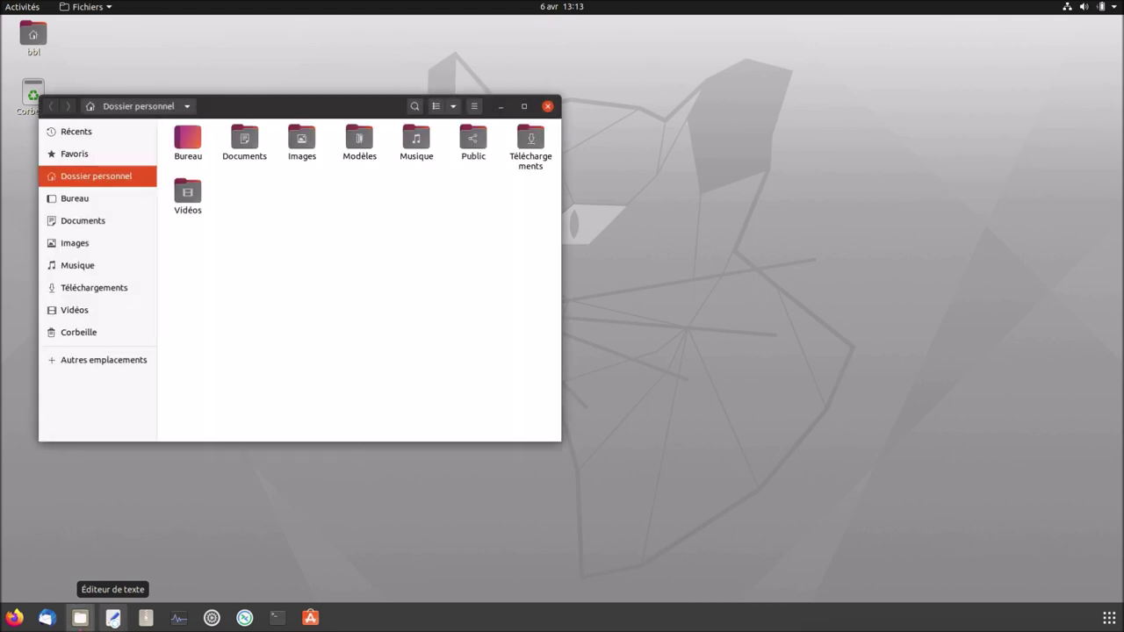
left_click(124, 622)
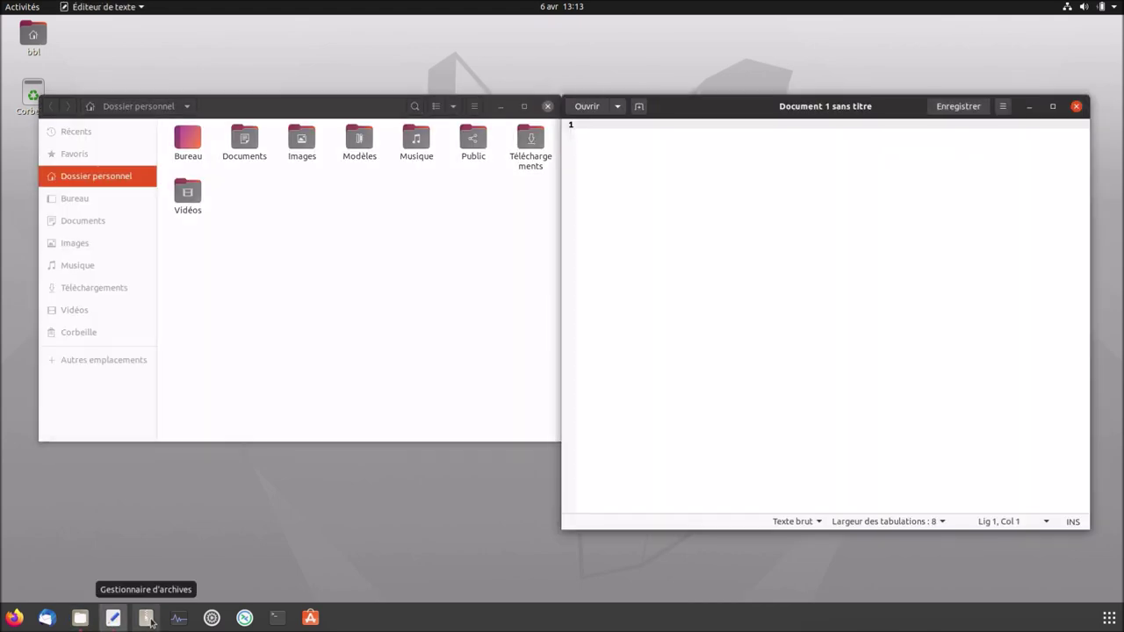
left_click(149, 621)
left_click(179, 620)
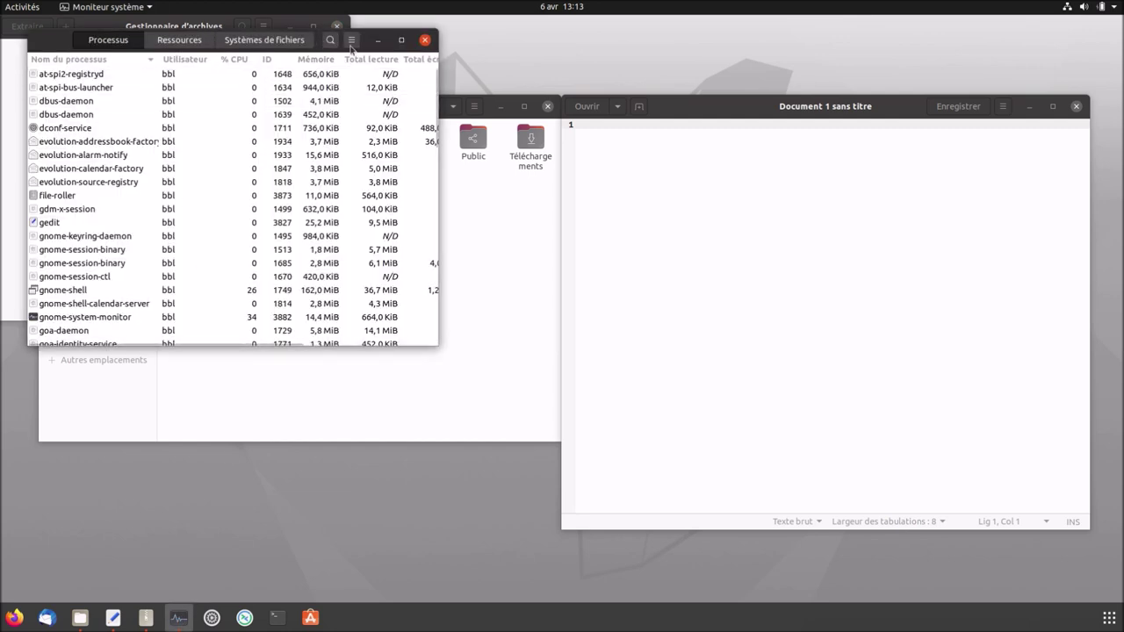
In System Monitor preferences, turn off smooth refresh and the smoothed CPU history graph.
left_click(351, 40)
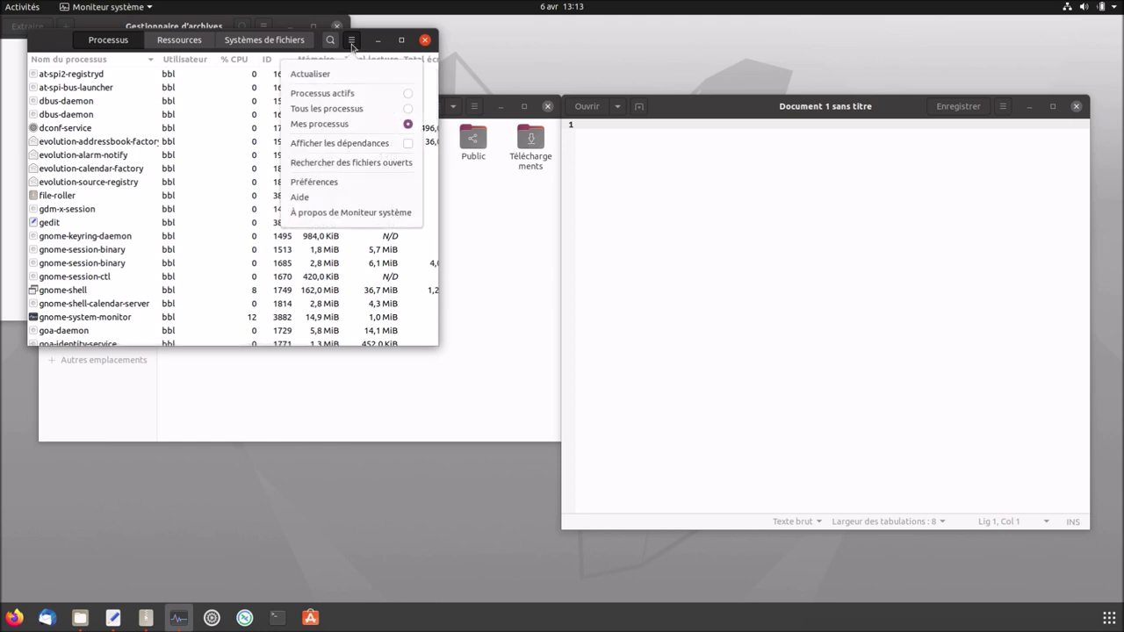
left_click(339, 182)
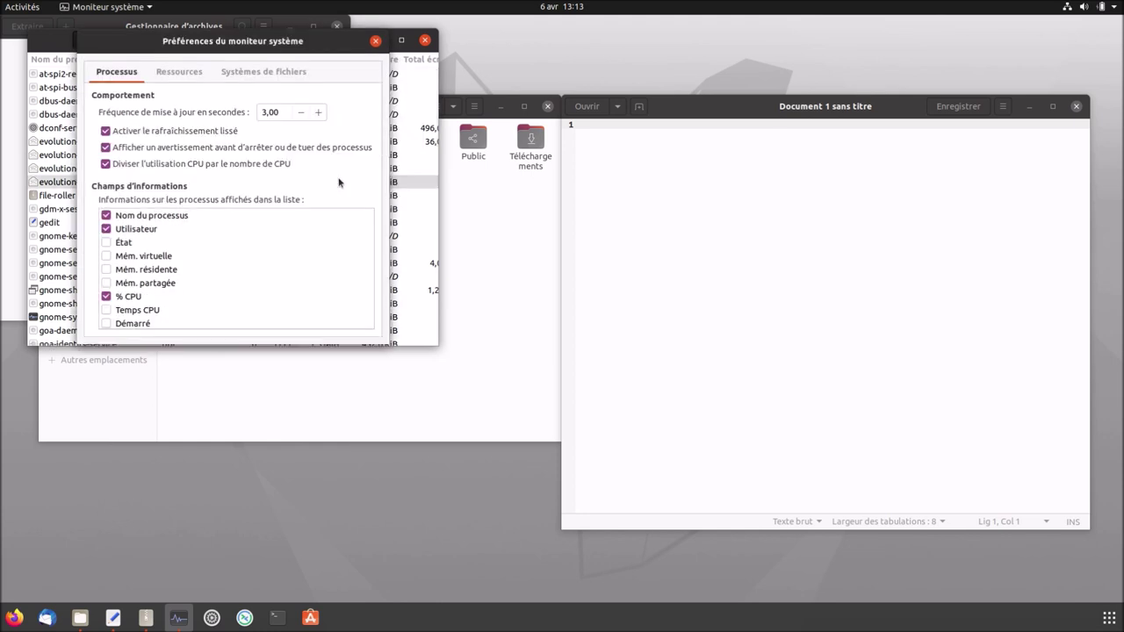
left_click(168, 136)
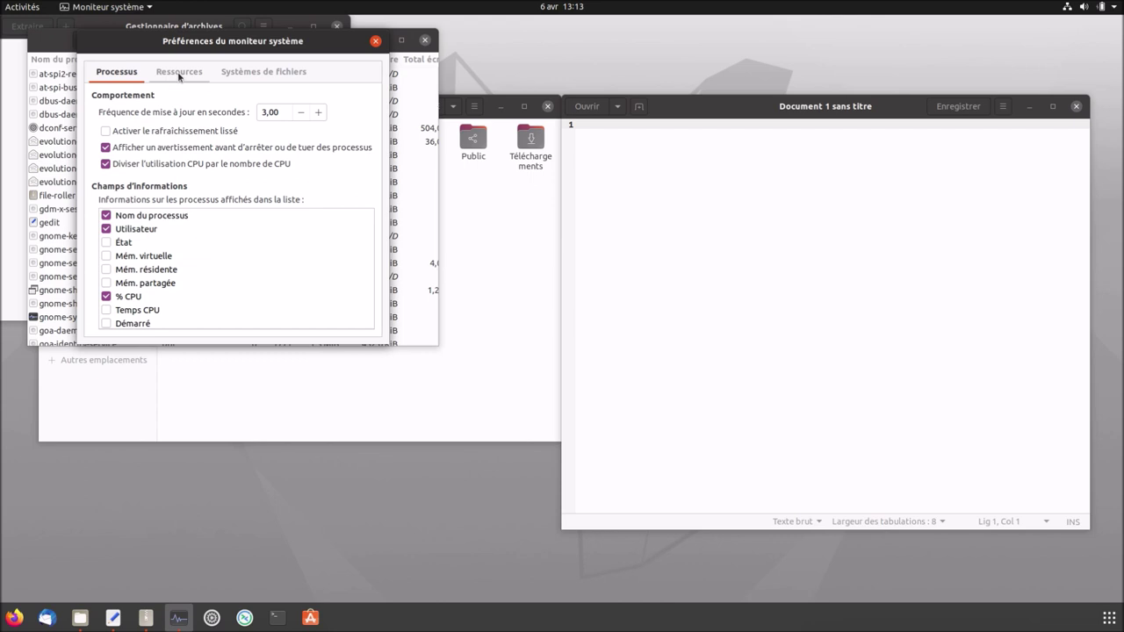
left_click(178, 74)
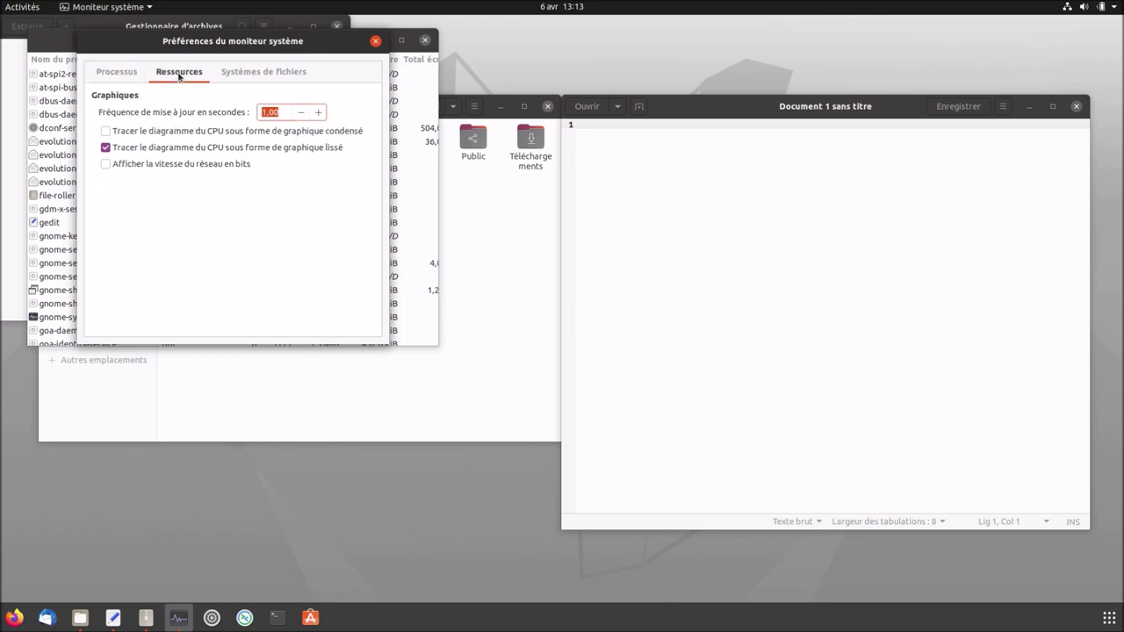
left_click(150, 152)
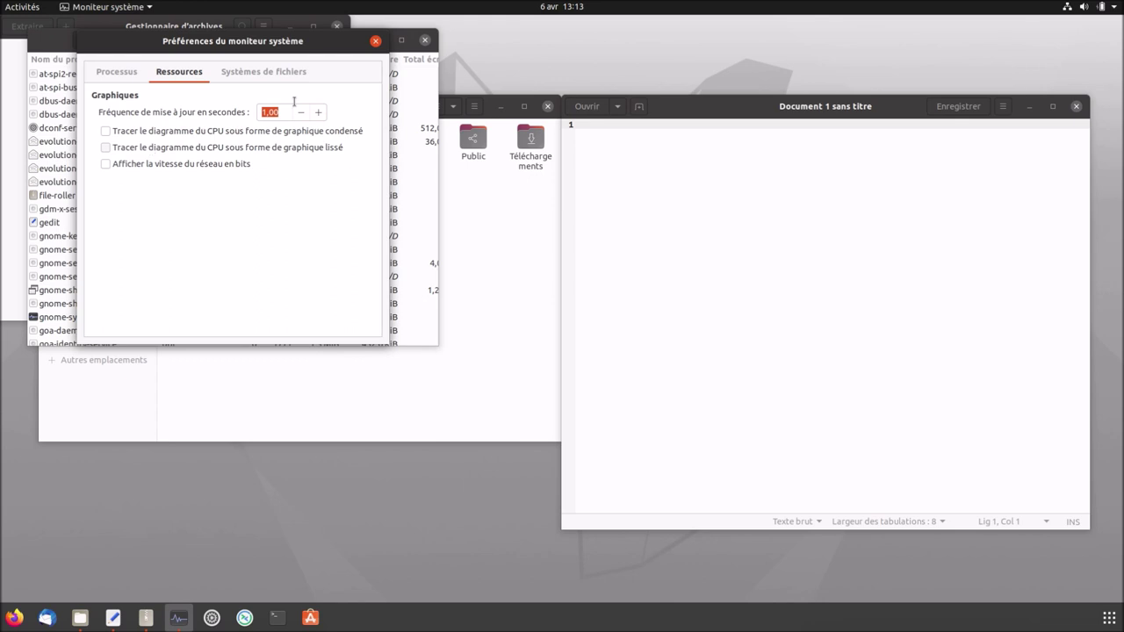
left_click(376, 41)
Show the Ressources graphs, then close the empty text document and the file manager.
left_click(187, 41)
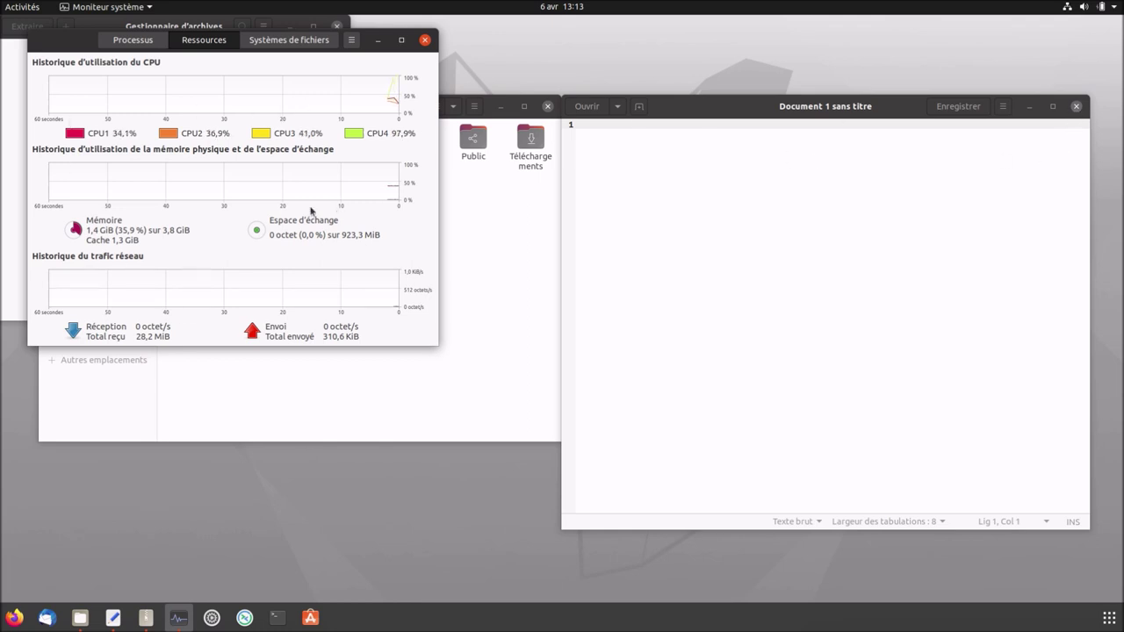
left_click(984, 106)
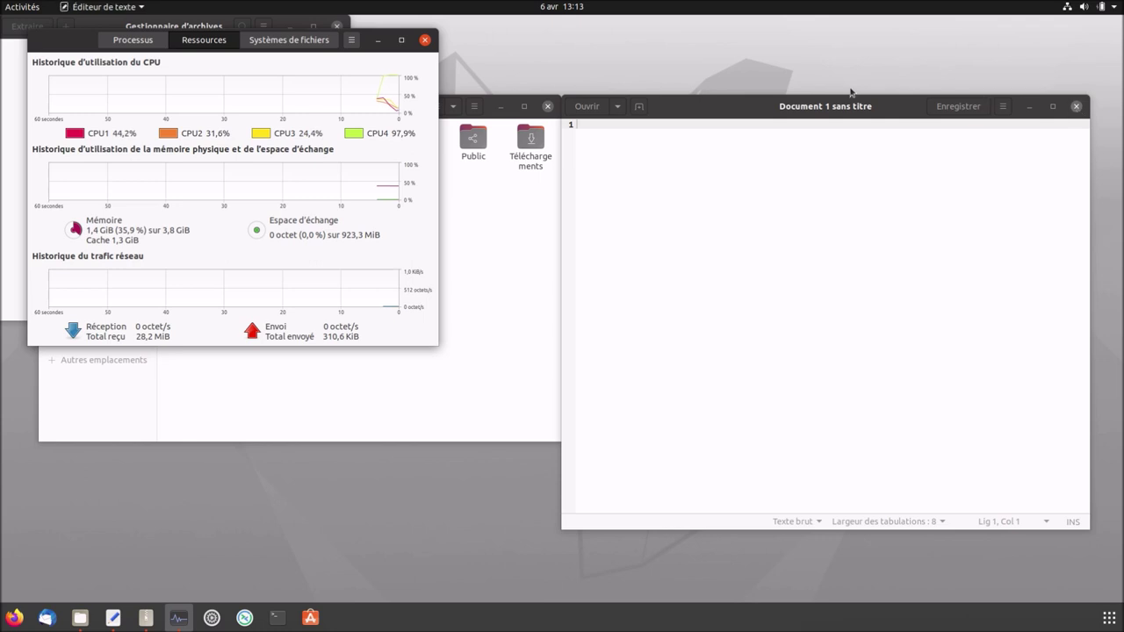
key("ctrl+q")
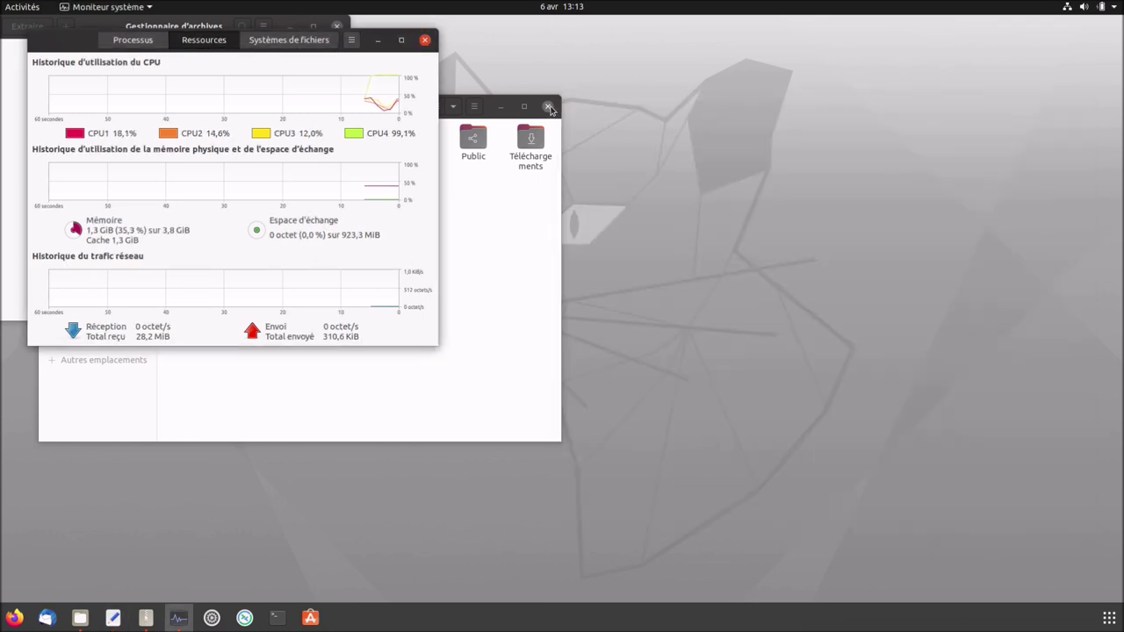
left_click(550, 108)
Move System Monitor to the right, close Archive Manager and start a Terminal.
left_click_drag(75, 40, 614, 117)
left_click(337, 28)
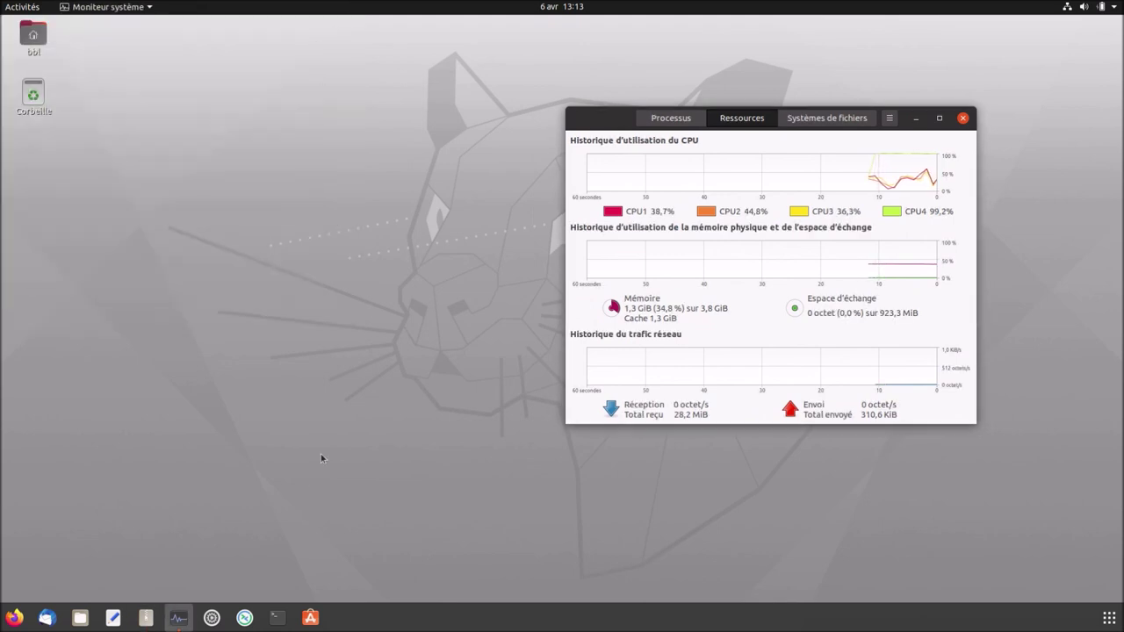
left_click(278, 619)
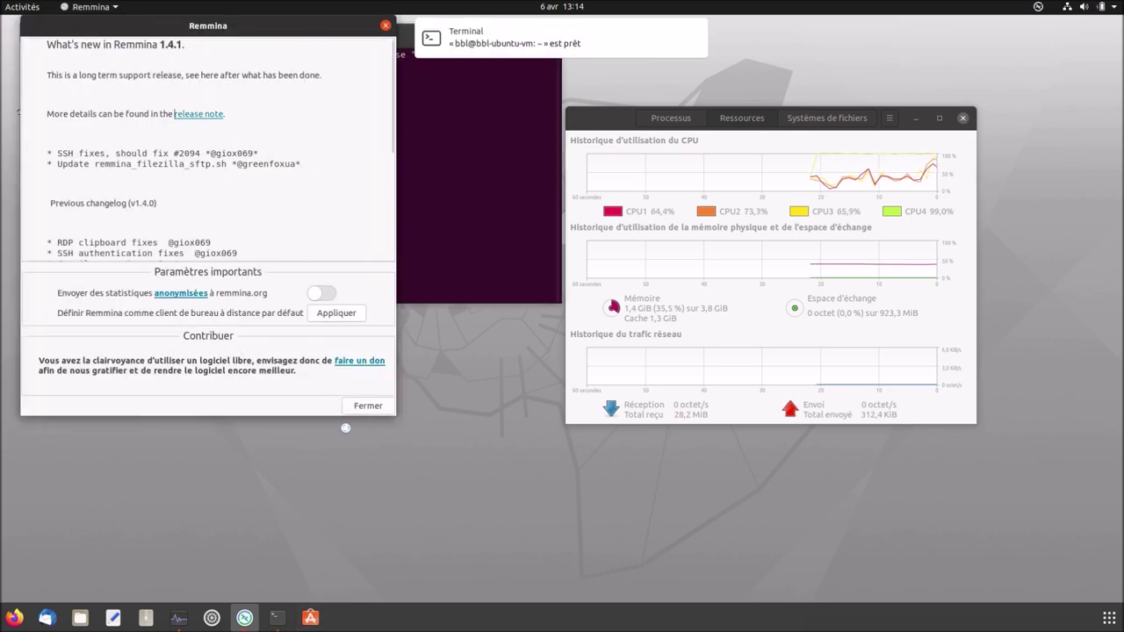
Dismiss Remmina's what's new notes, quit Remmina from its tray menu, and shift the terminal lower left.
left_click(359, 409)
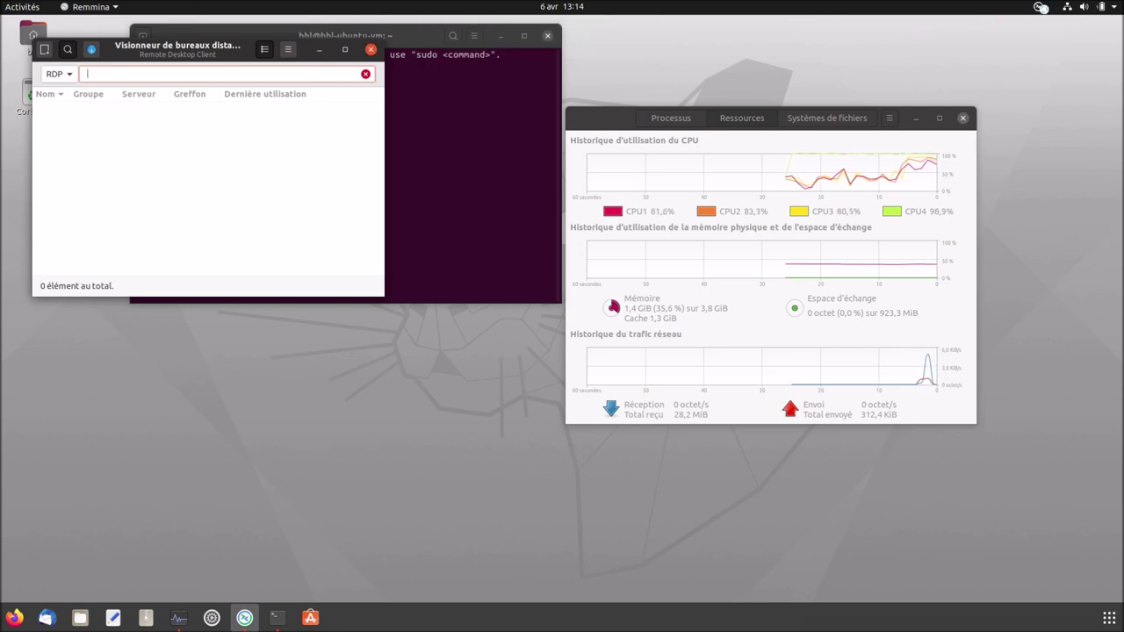
left_click(1038, 7)
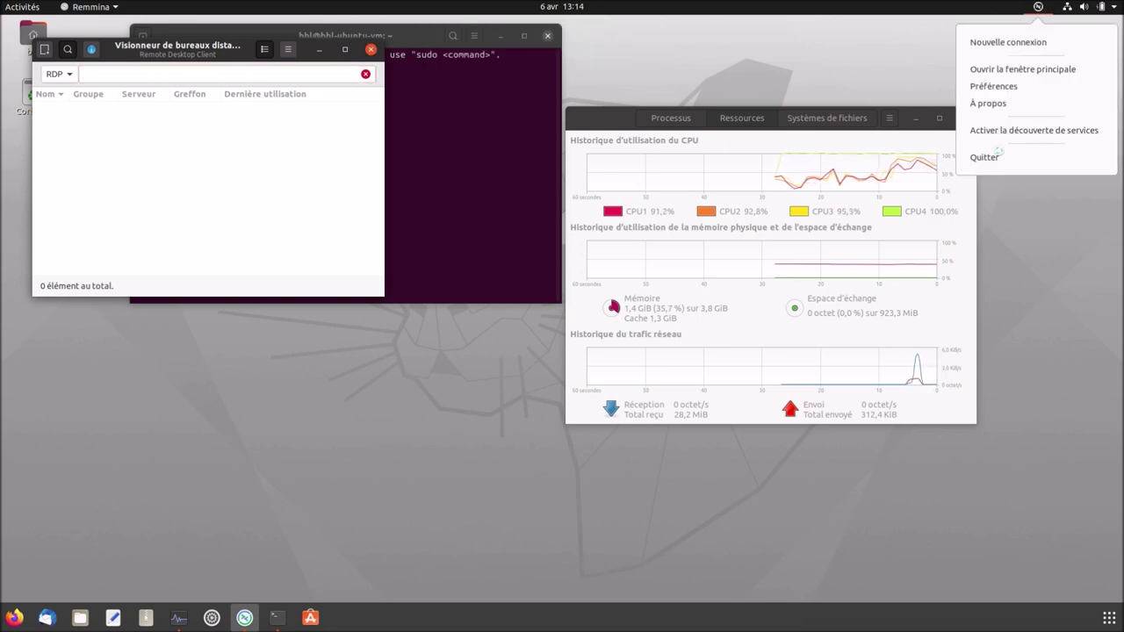
left_click(983, 157)
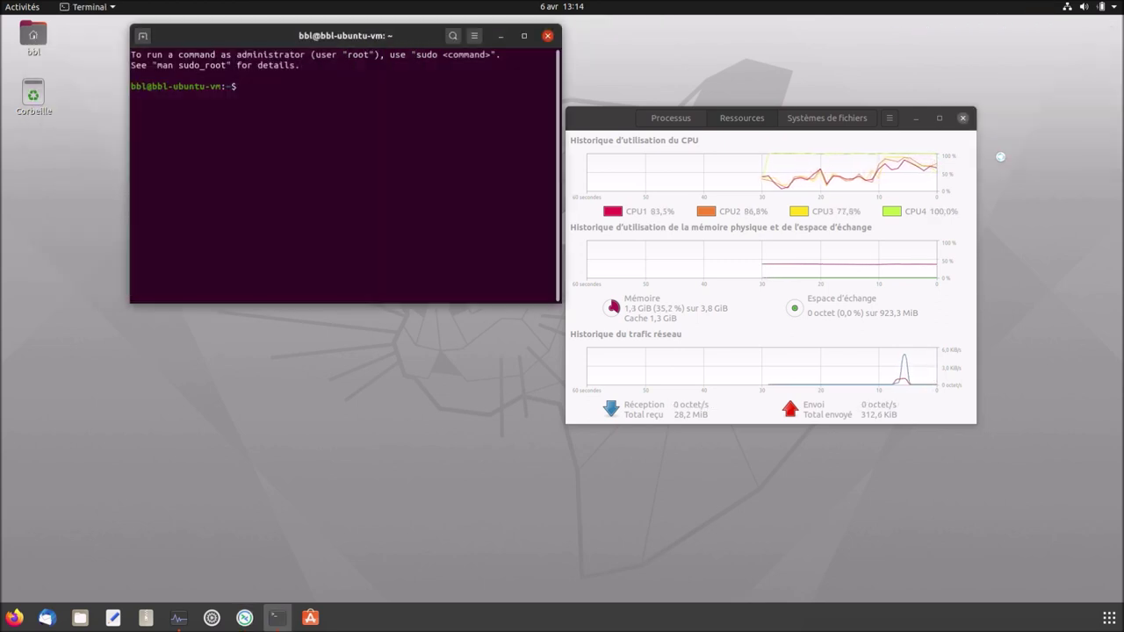
left_click_drag(276, 31, 218, 105)
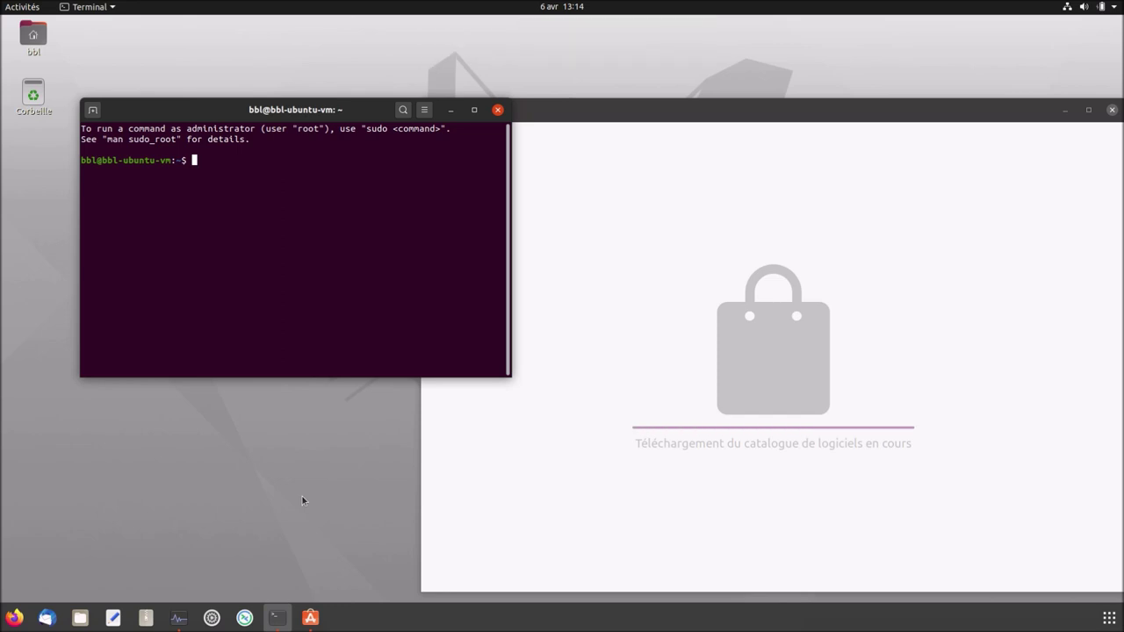
Maximize Ubuntu Software and view its About information from the main menu.
left_click(1090, 110)
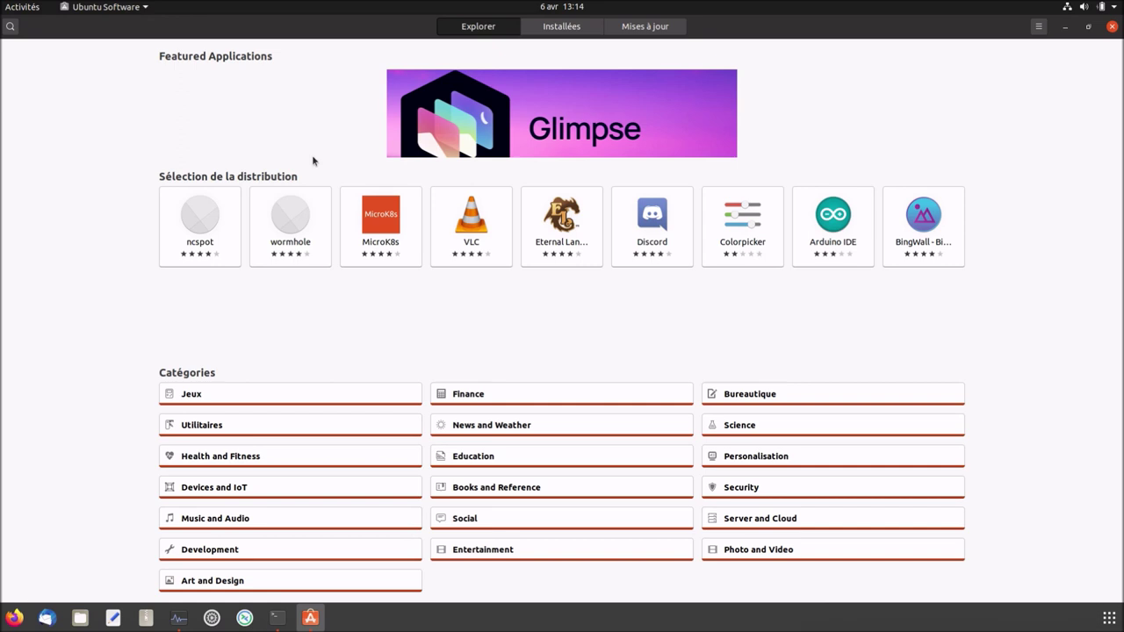
left_click(1042, 27)
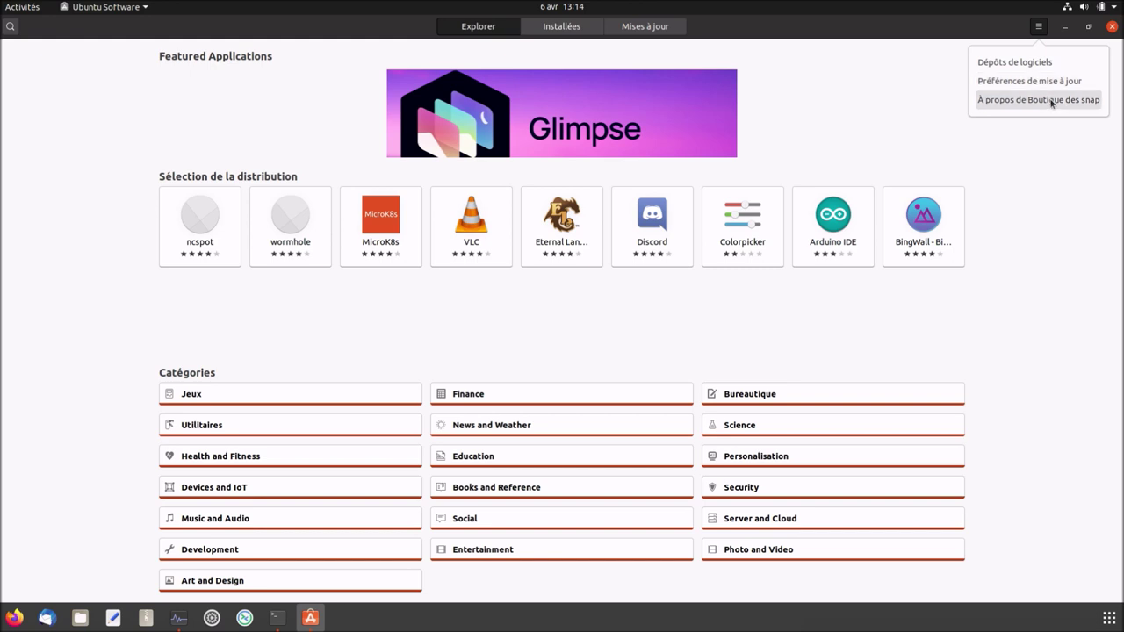
left_click(1051, 102)
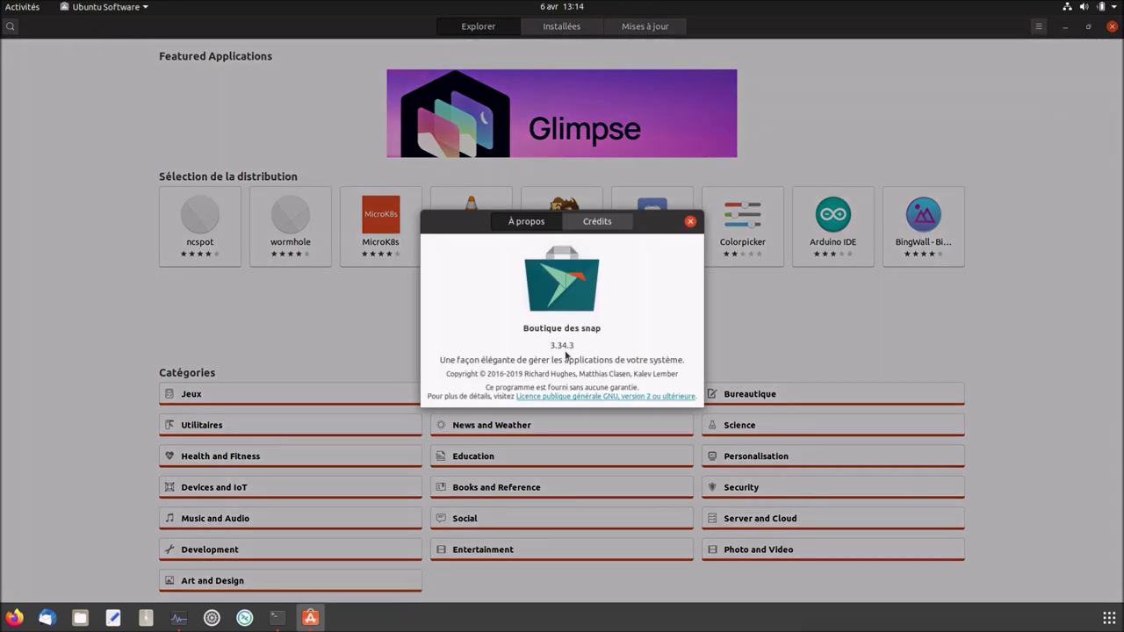
left_click(691, 222)
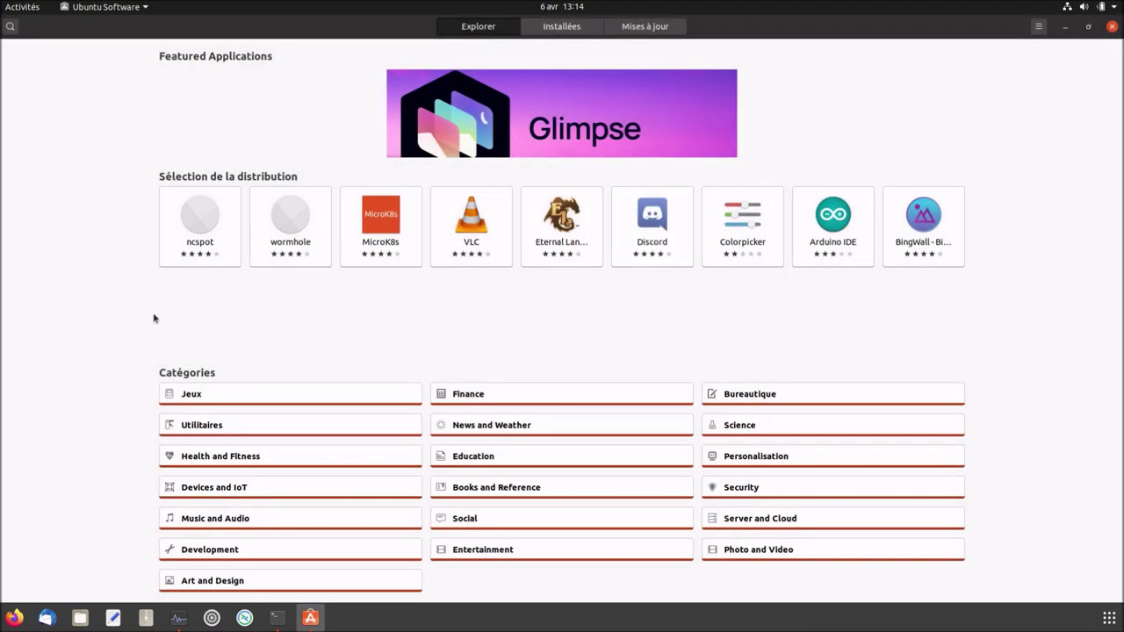
Look up the htop snap (version 2.2.0) under Utilitaires, then return to the main page and close the store.
left_click(209, 428)
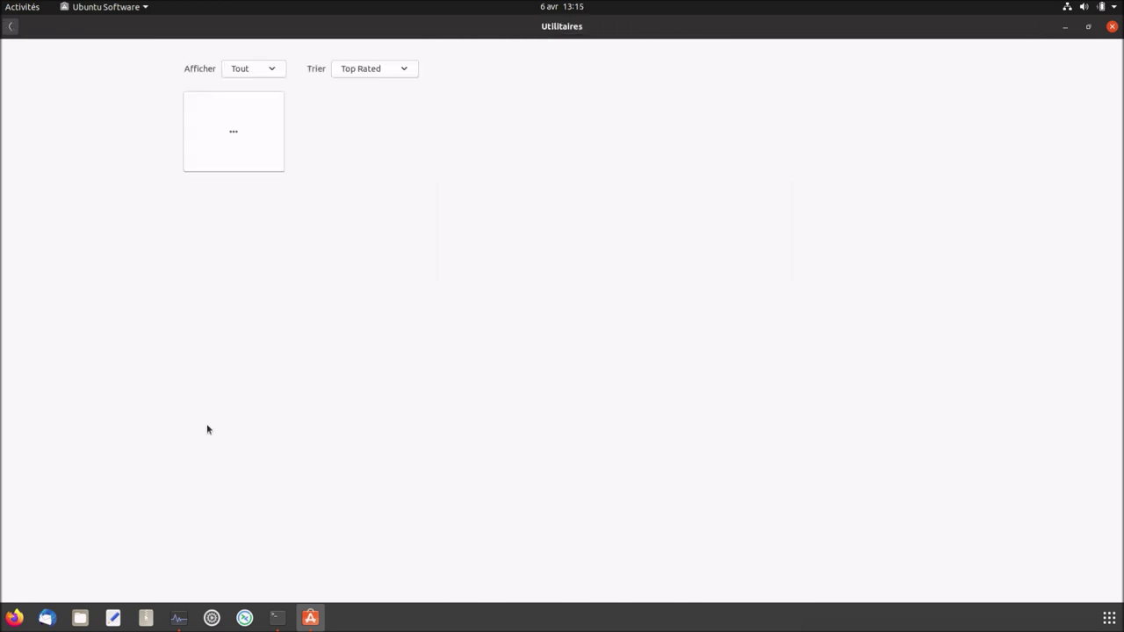
left_click(10, 26)
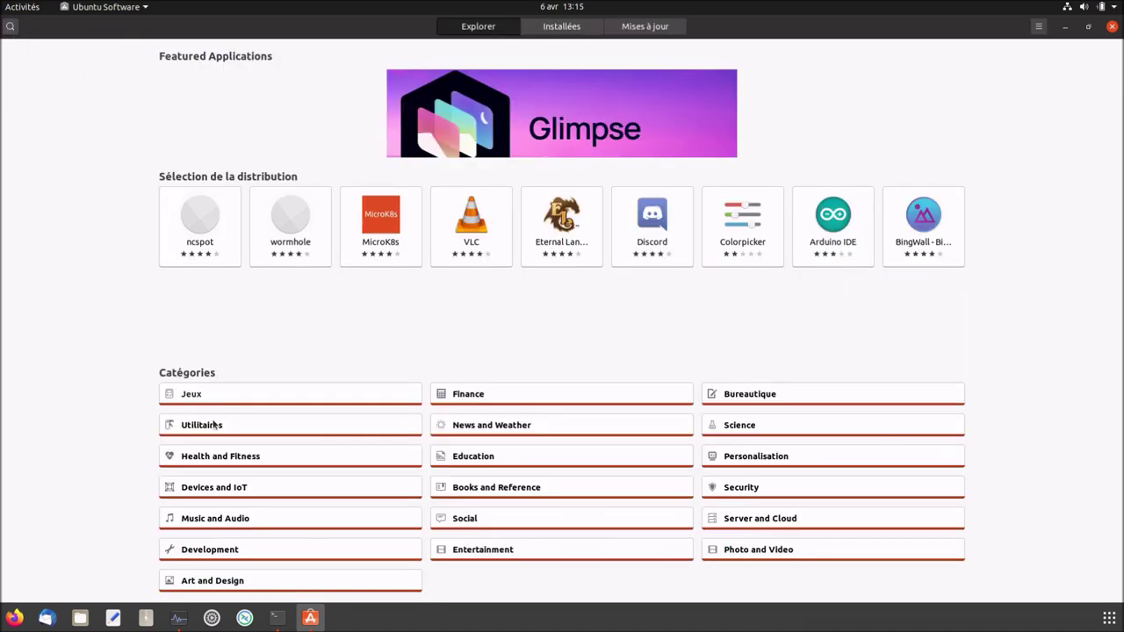
left_click(213, 429)
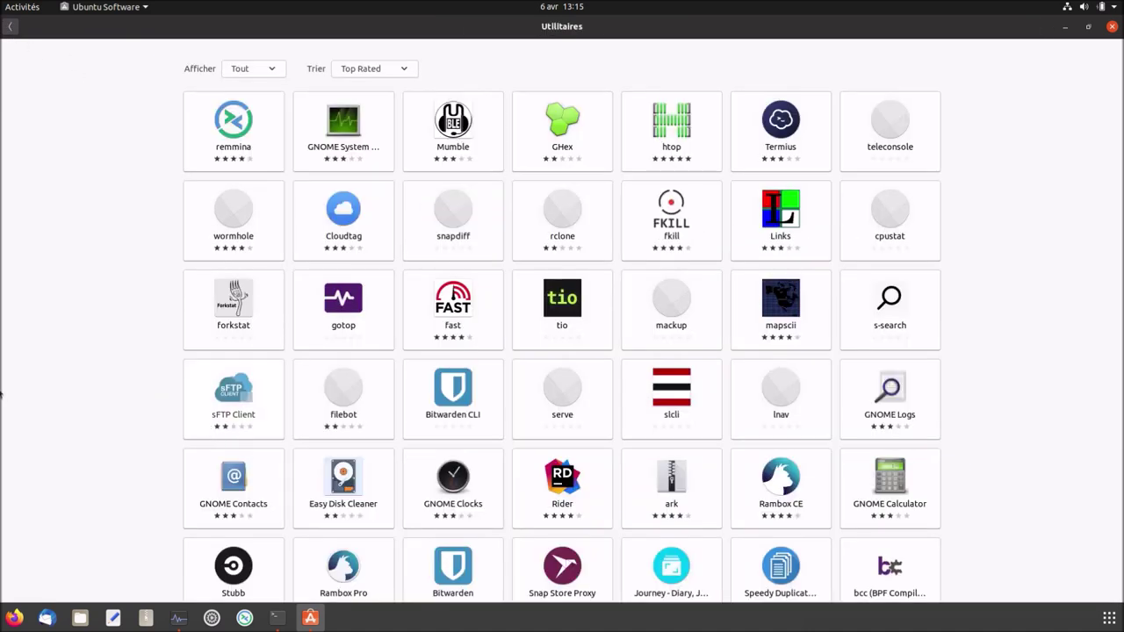
left_click(664, 141)
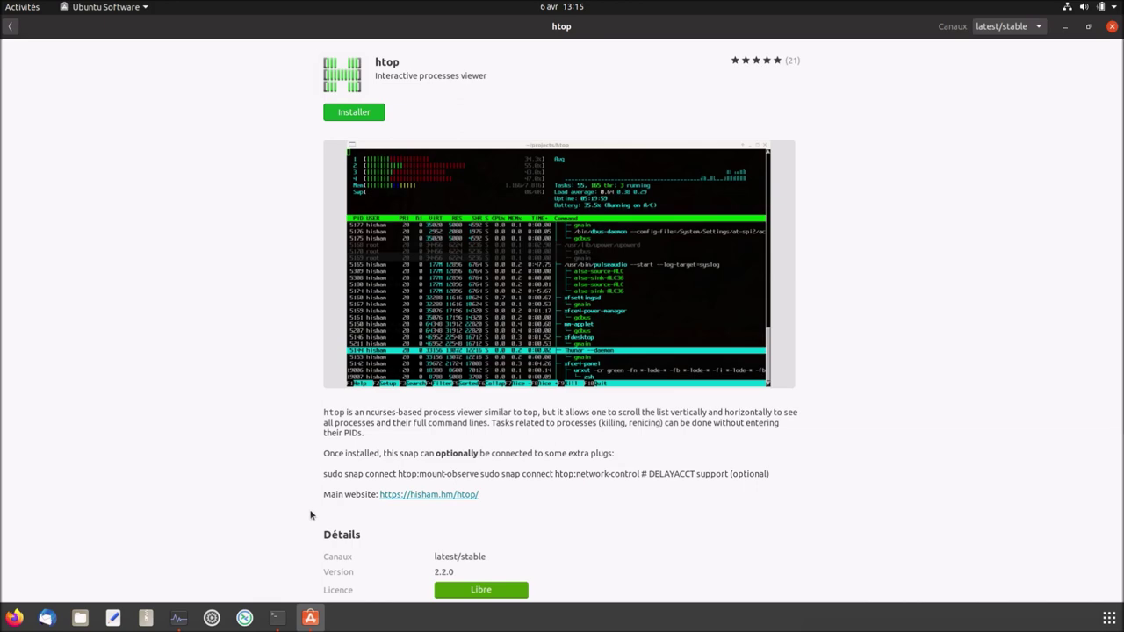
scroll(310, 516, "down", 3)
scroll(310, 515, "down", 3)
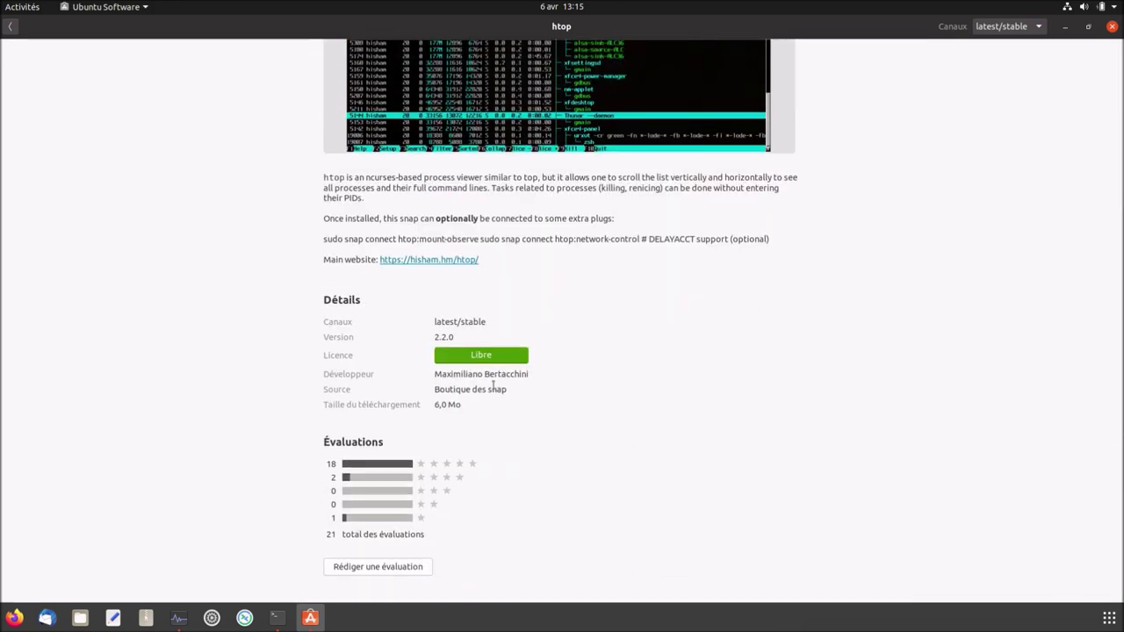
left_click(12, 28)
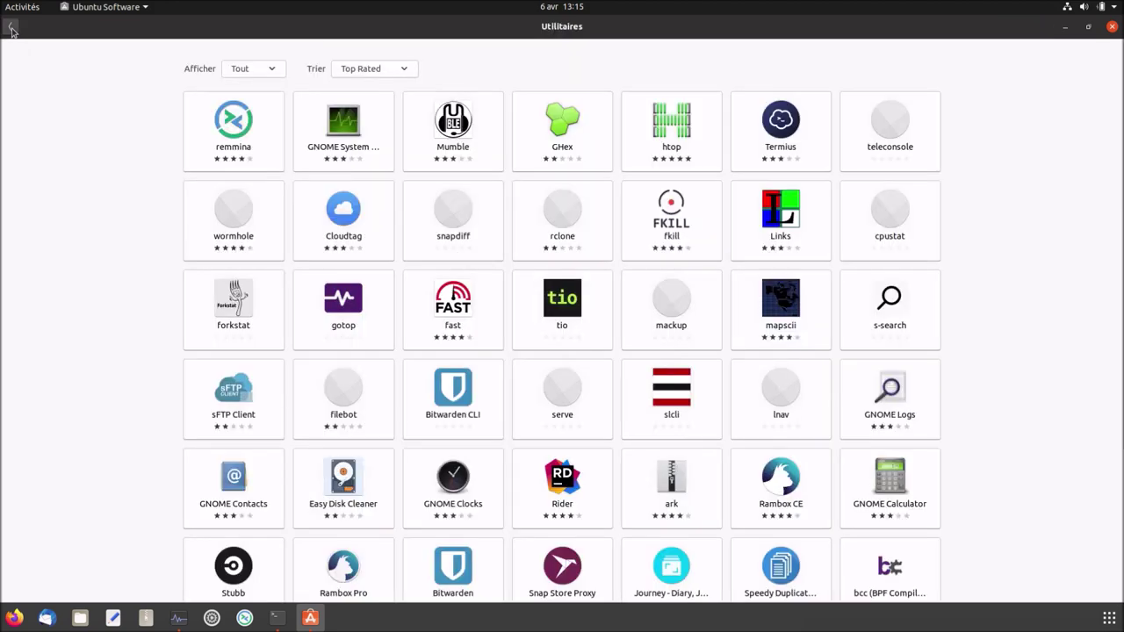
left_click(12, 29)
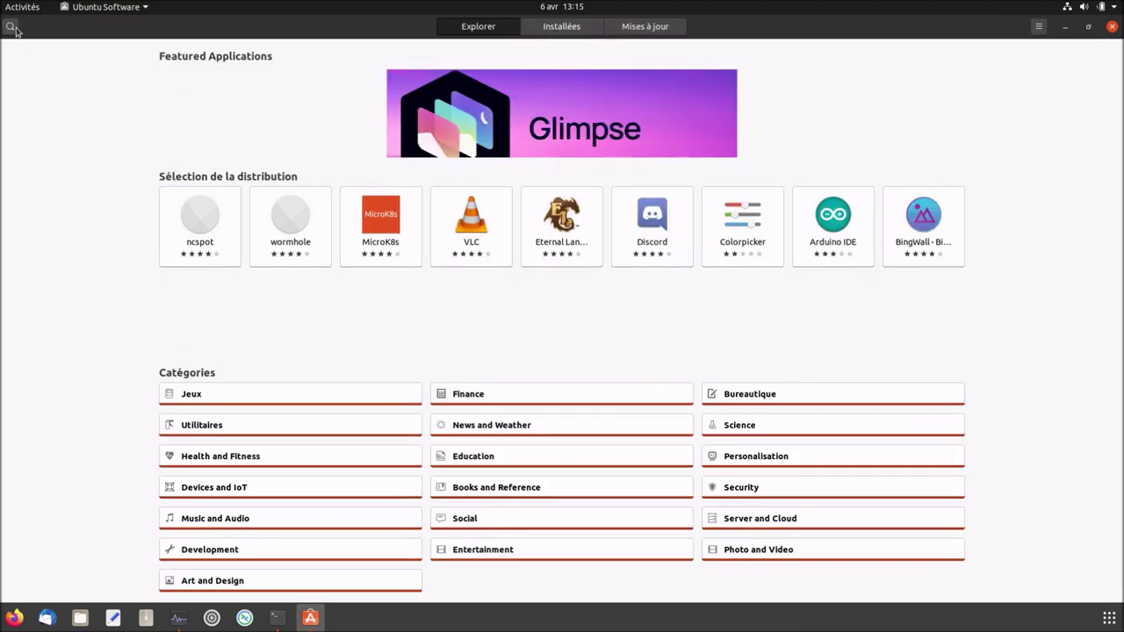
left_click(1113, 27)
Install htop with 'sudo apt install htop', entering the administrator password.
type("sudo apt install htop")
key("Return")
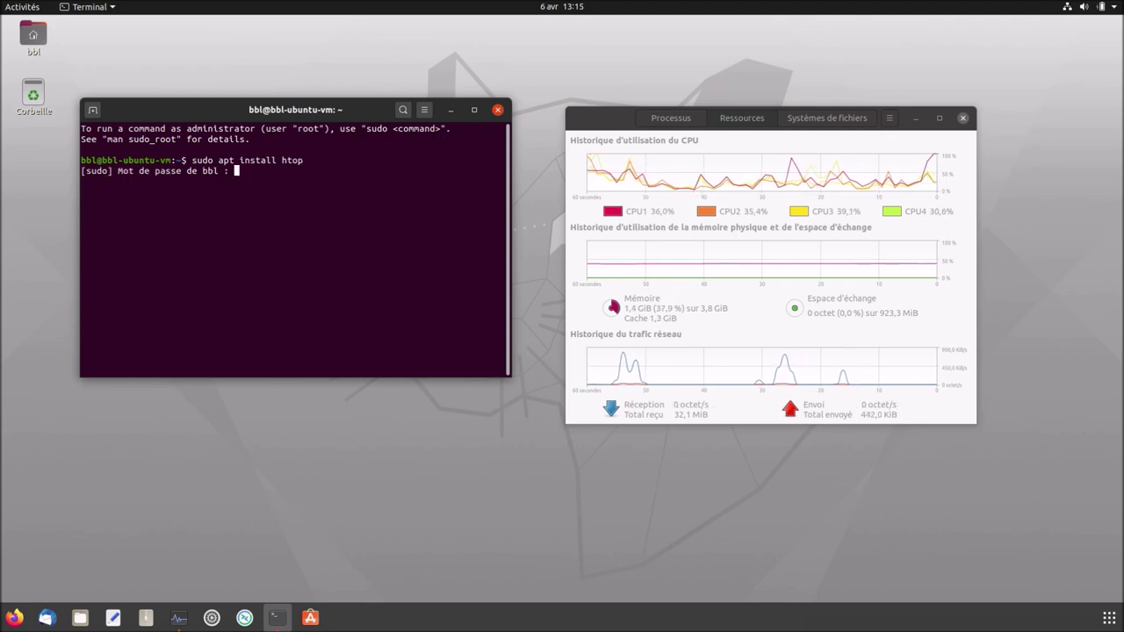
key("Return")
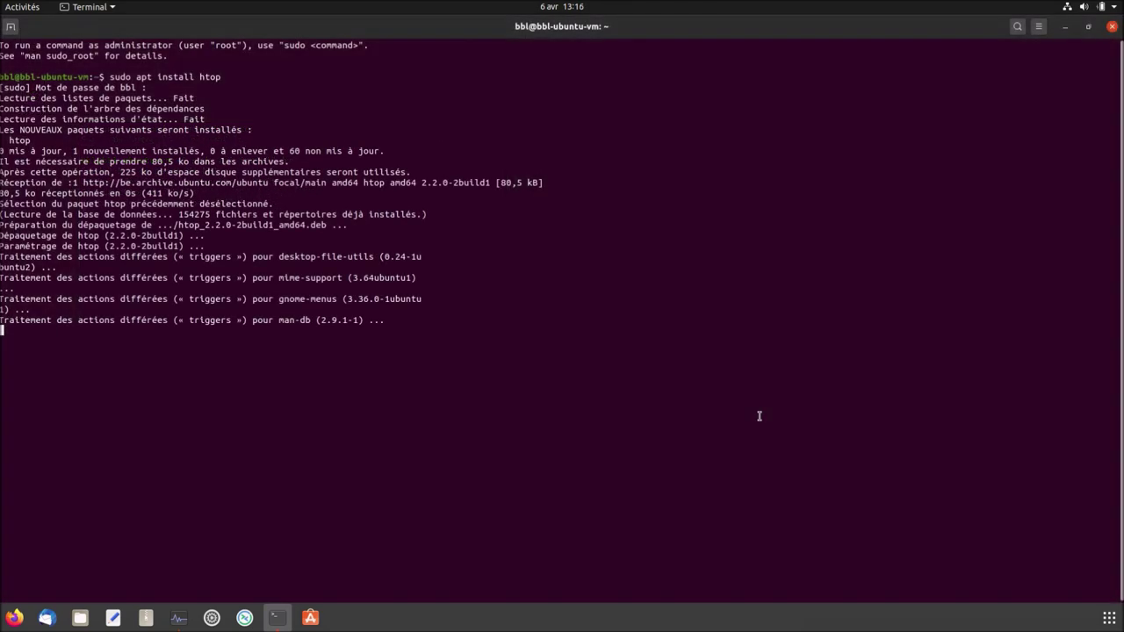
Clear the terminal and close it, confirming despite the running process.
type("clear")
key("Return")
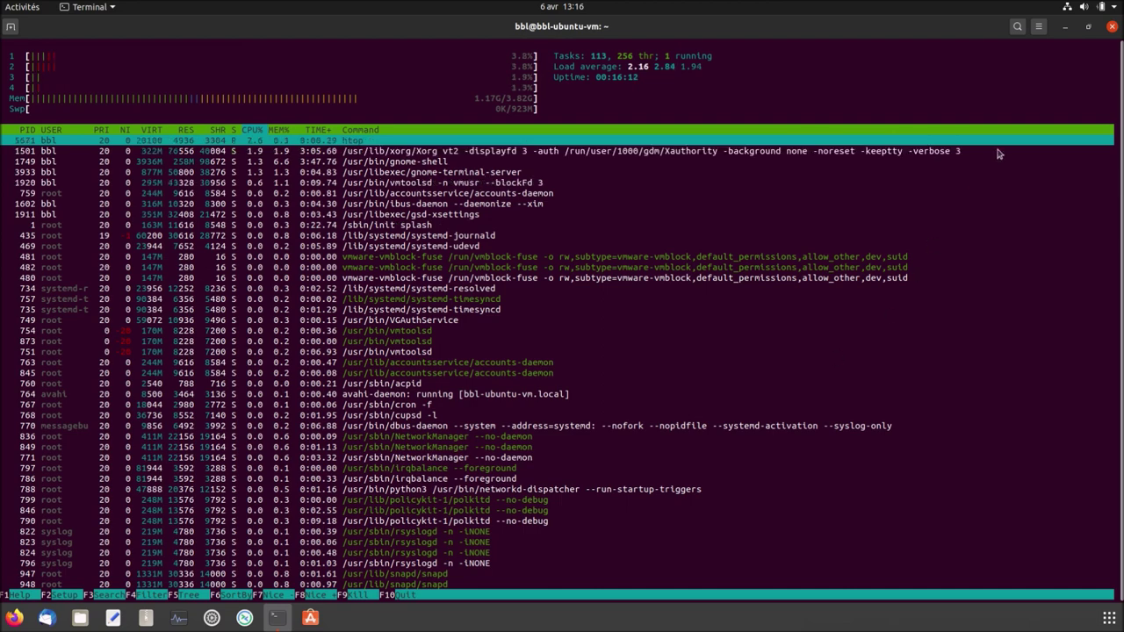
left_click(1113, 27)
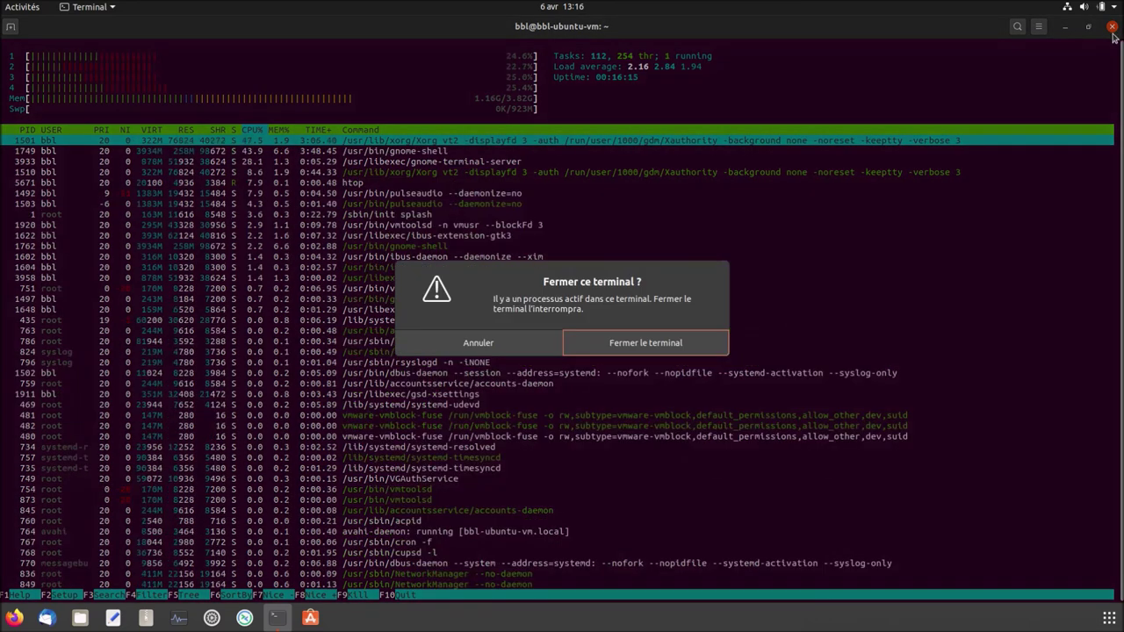
left_click(711, 347)
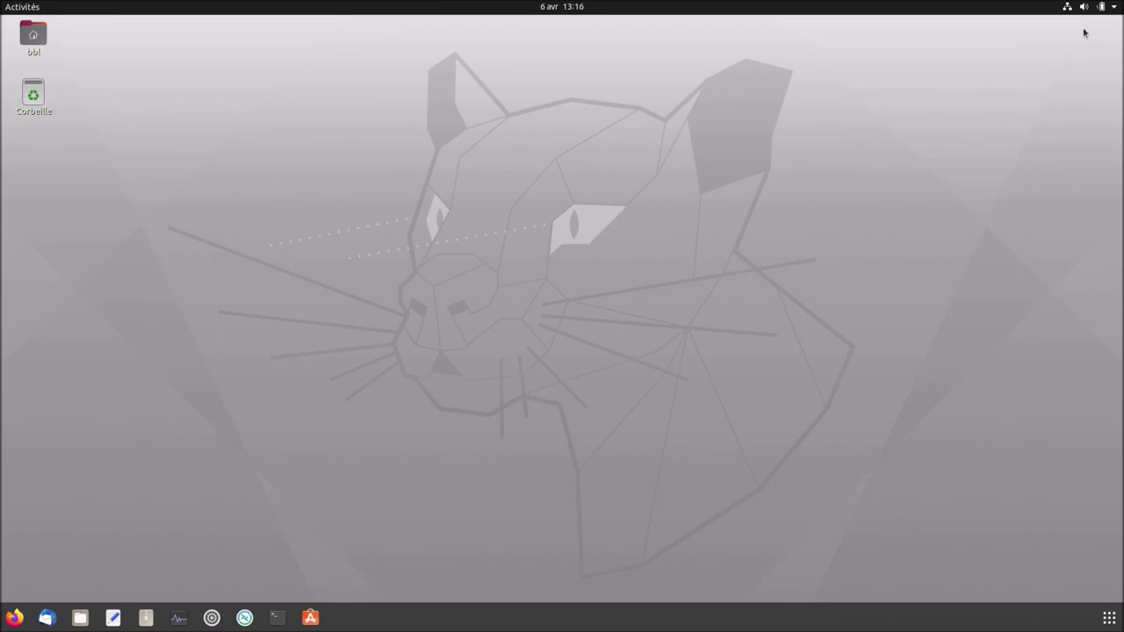
Shut down via the system menu's Éteindre option, then log back in with the account password.
left_click(1110, 8)
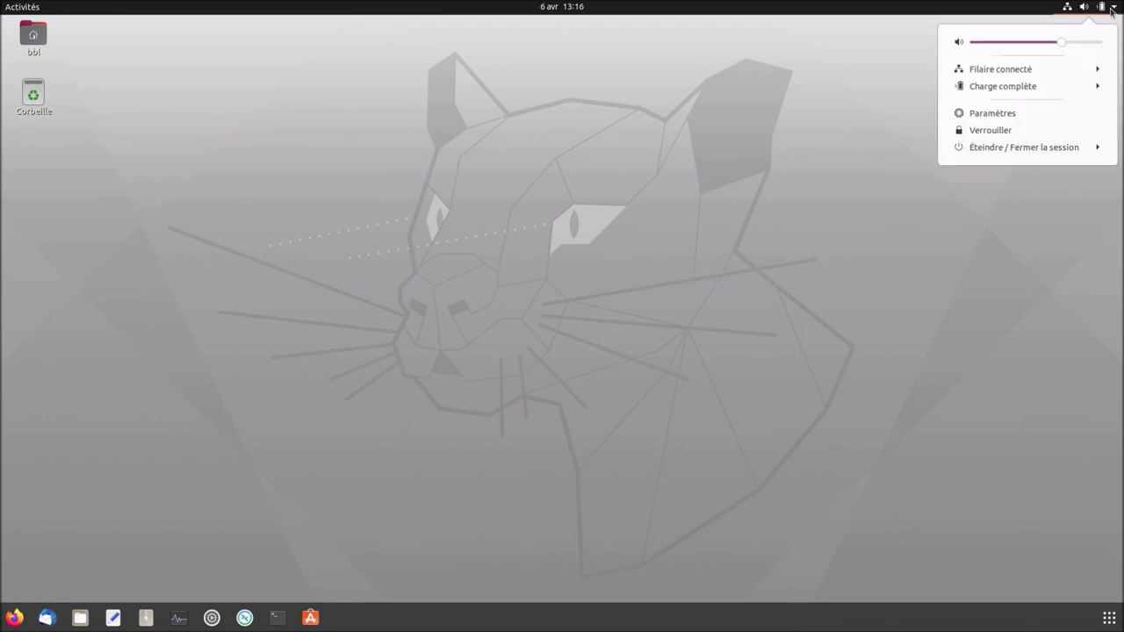
left_click(1045, 151)
left_click(1031, 211)
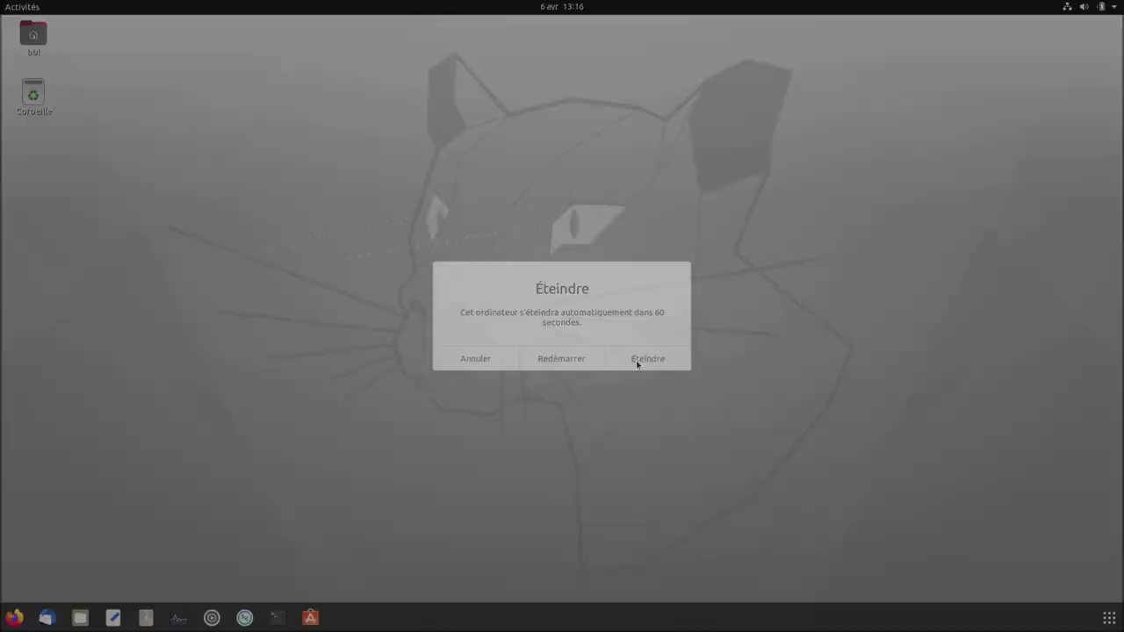
left_click(638, 360)
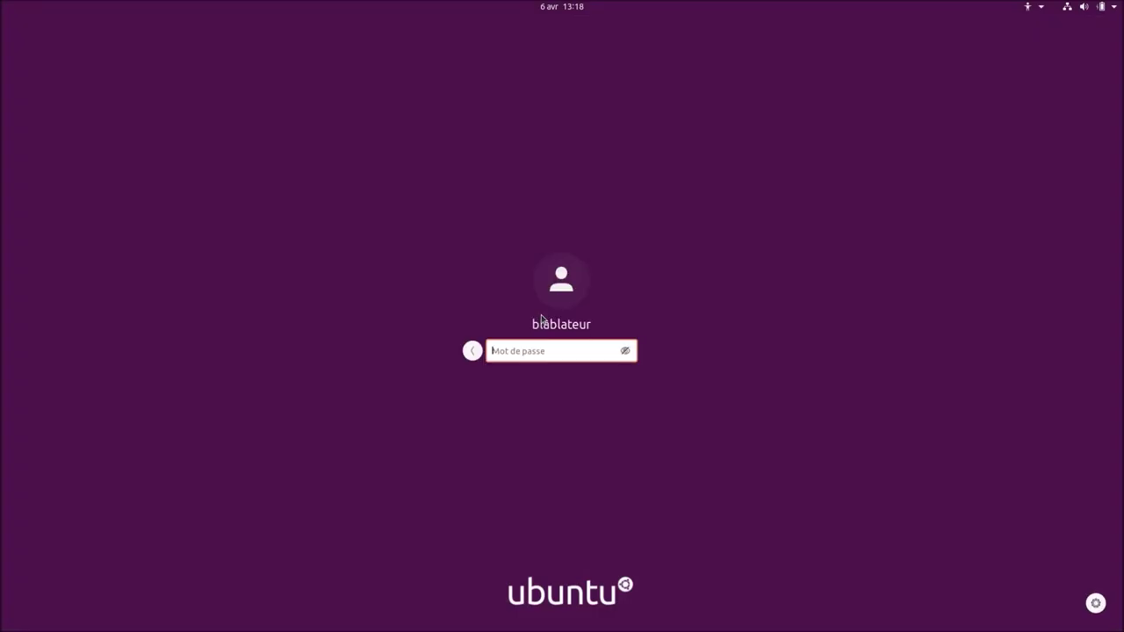
type("******")
key("Return")
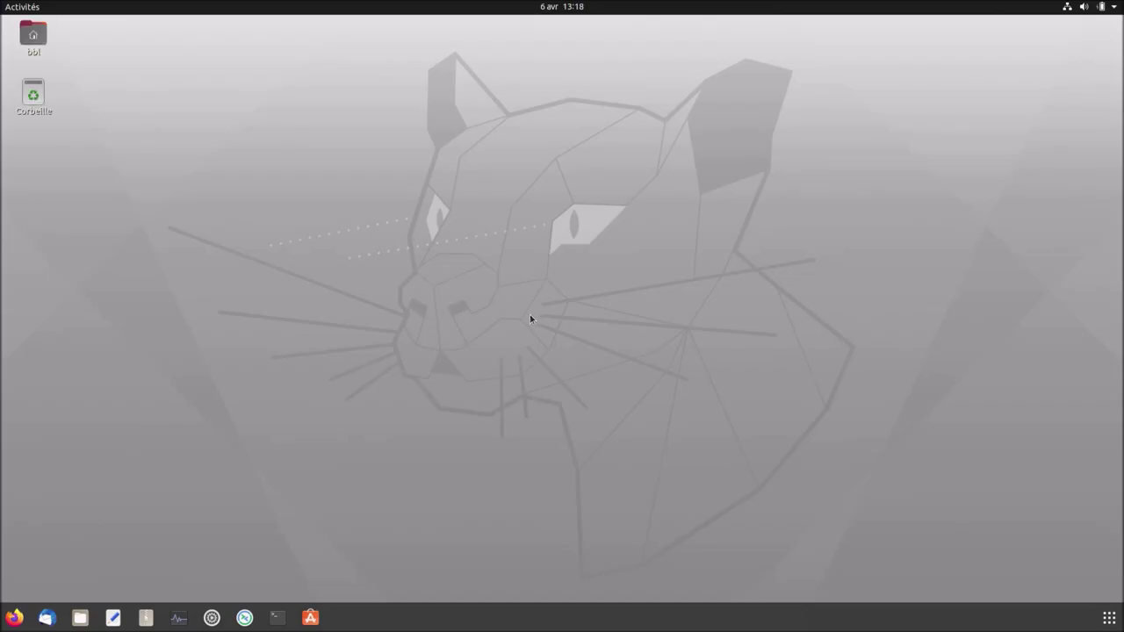
Open a maximized Terminal and run htop.
left_click(276, 618)
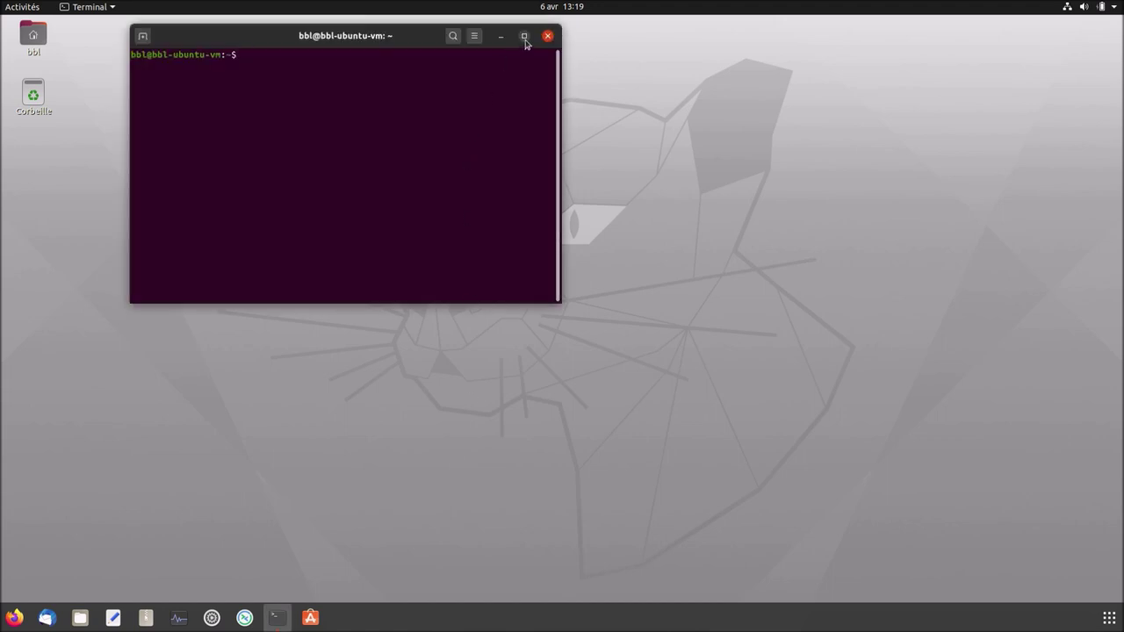
key("super+Up")
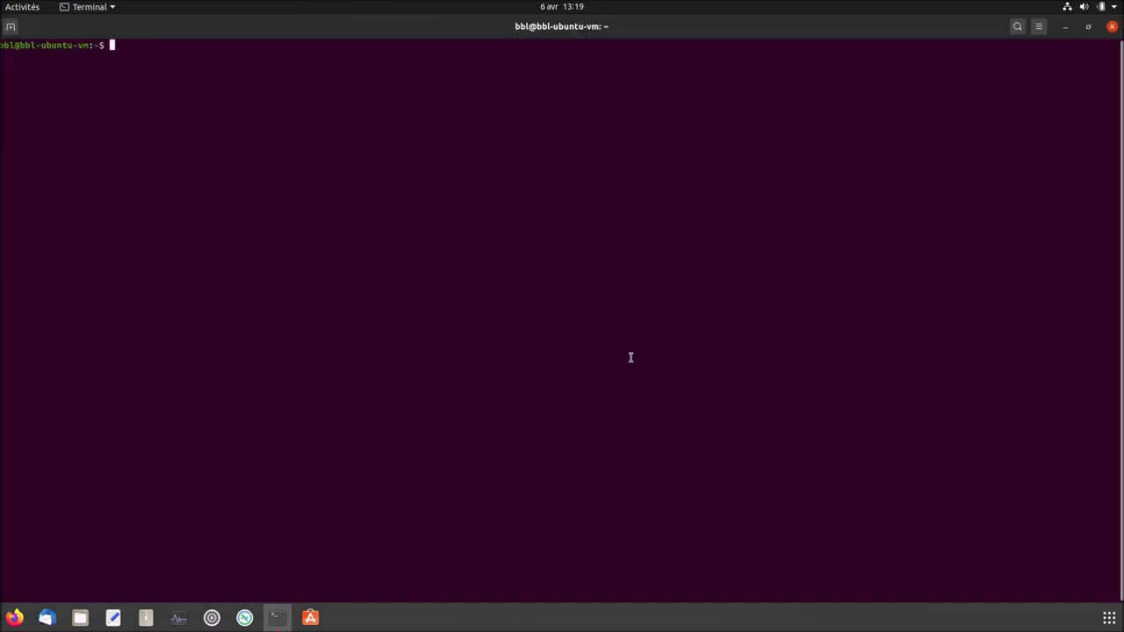
type("htop")
key("Return")
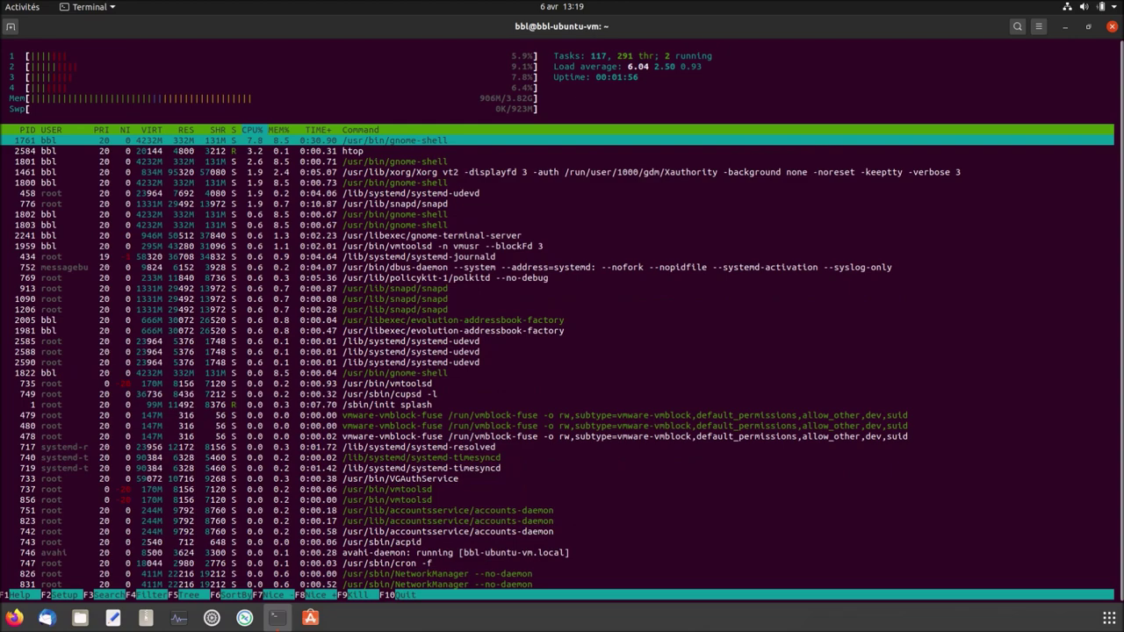
Toggle the Activities overview a few times, then restore the htop terminal to a normal-sized window.
left_click(24, 9)
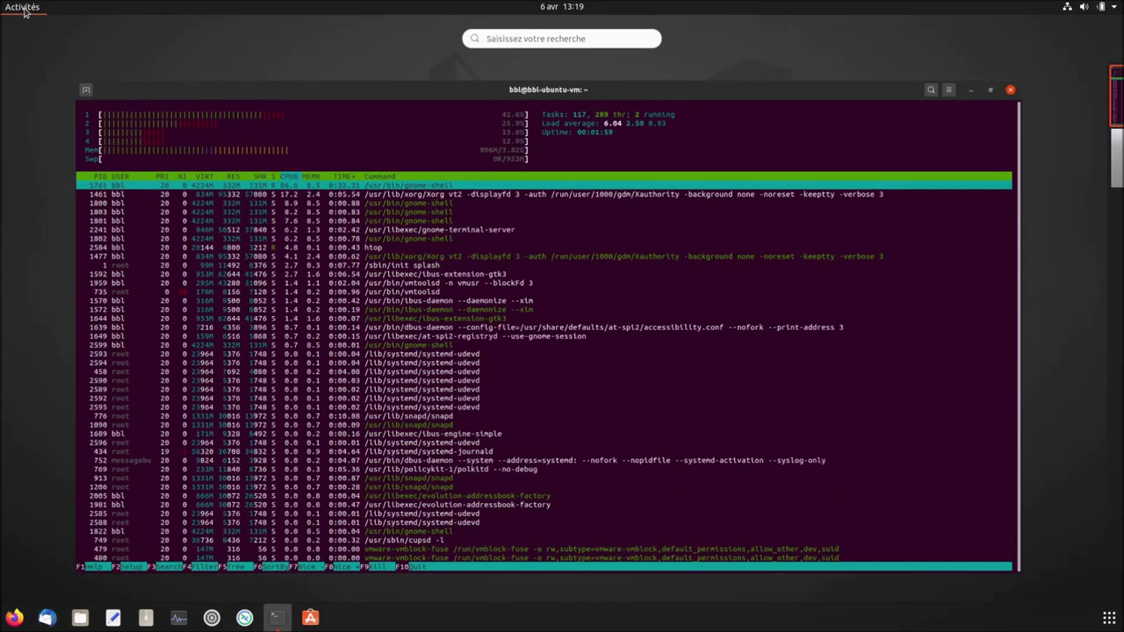
left_click(23, 9)
left_click(24, 9)
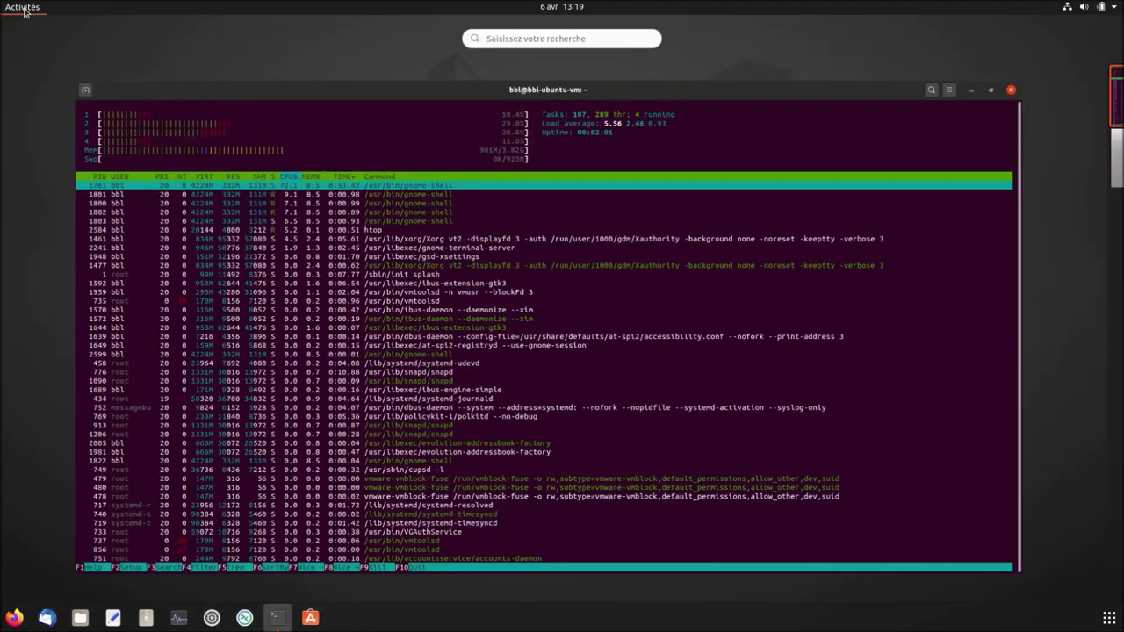
left_click(24, 9)
left_click(24, 9)
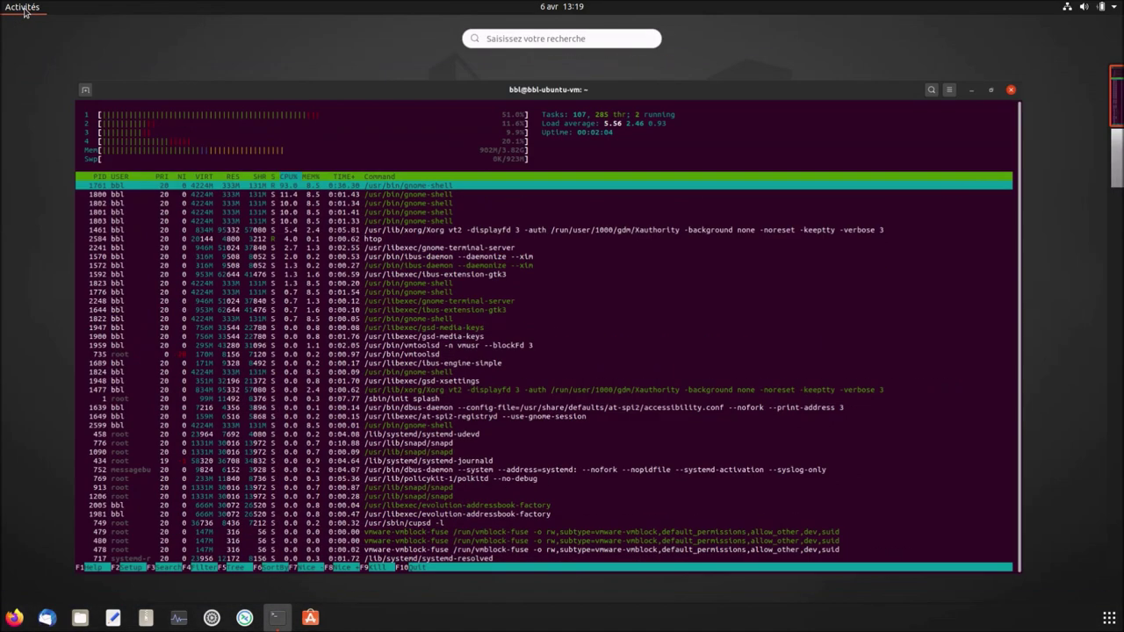
left_click(24, 9)
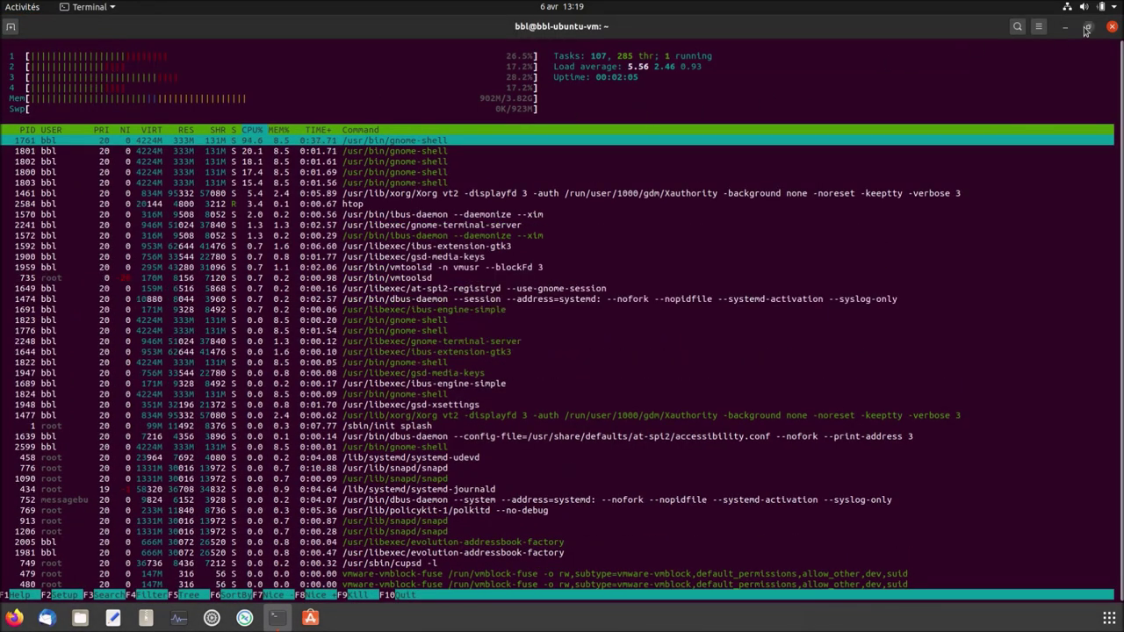
left_click(1087, 27)
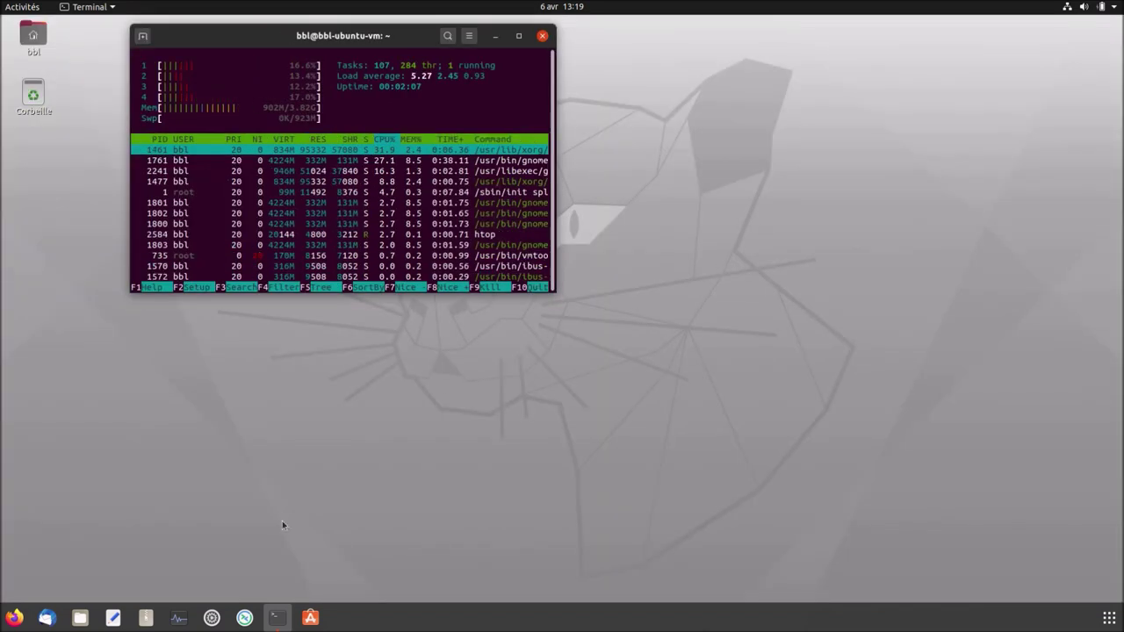
Put the archive manager, Files and text editor on workspaces 2, 3 and 4, returning to workspace 1.
left_click(81, 620)
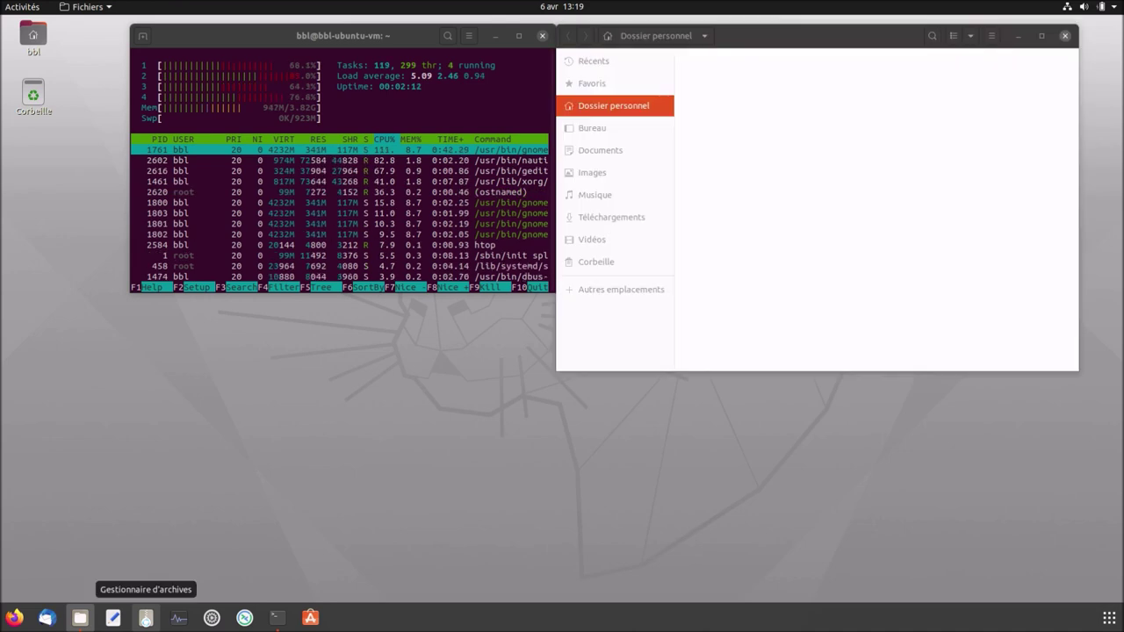
left_click(146, 619)
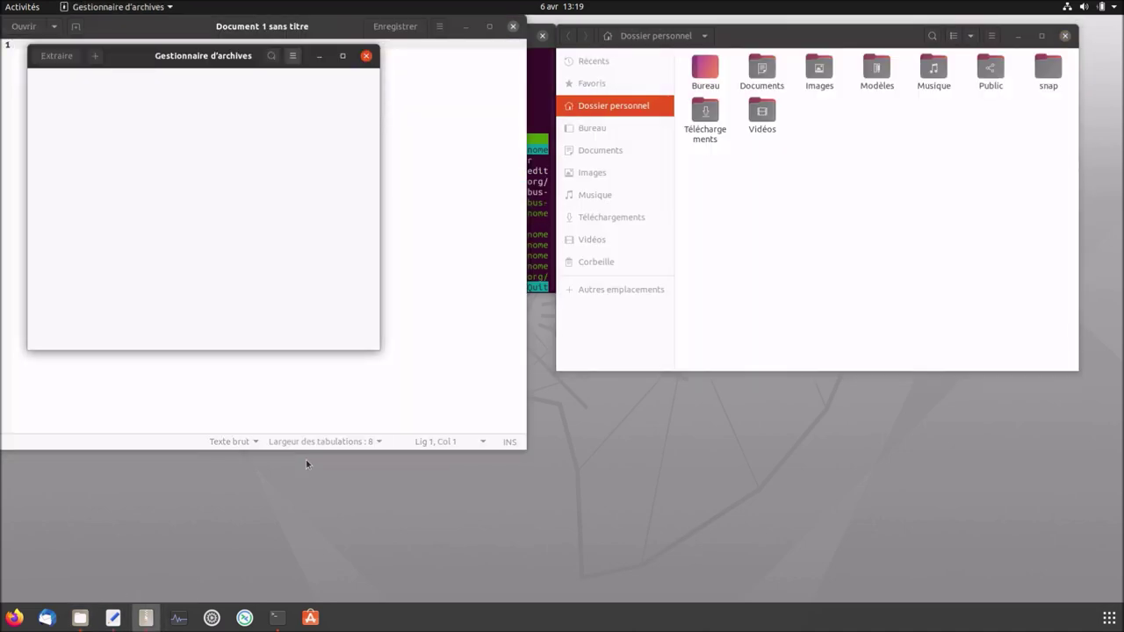
left_click(23, 9)
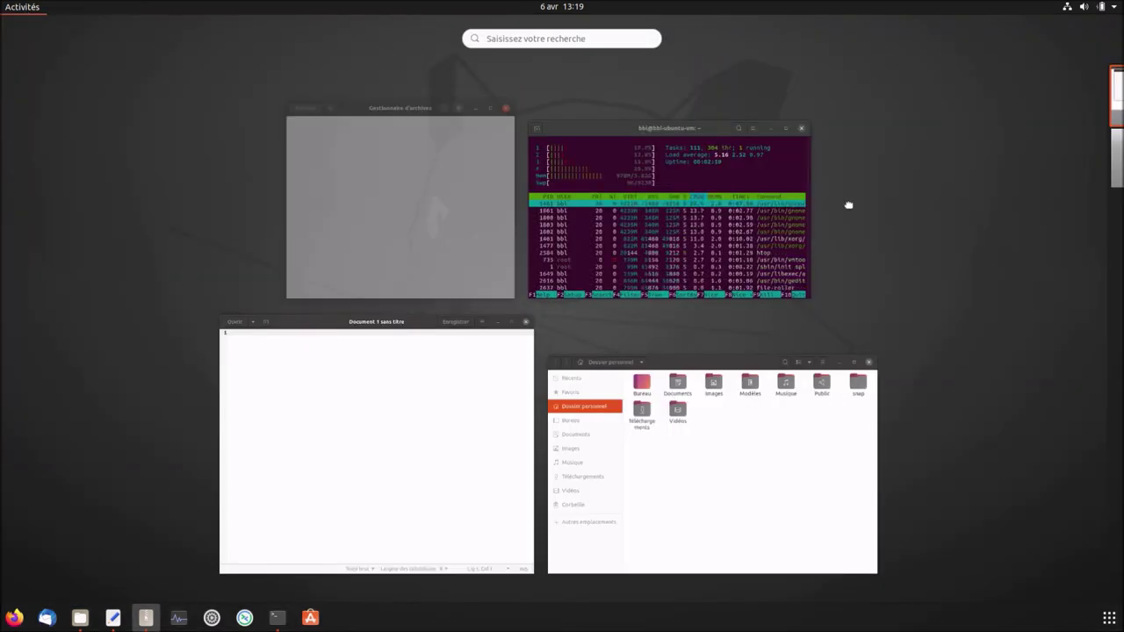
left_click_drag(849, 204, 1094, 168)
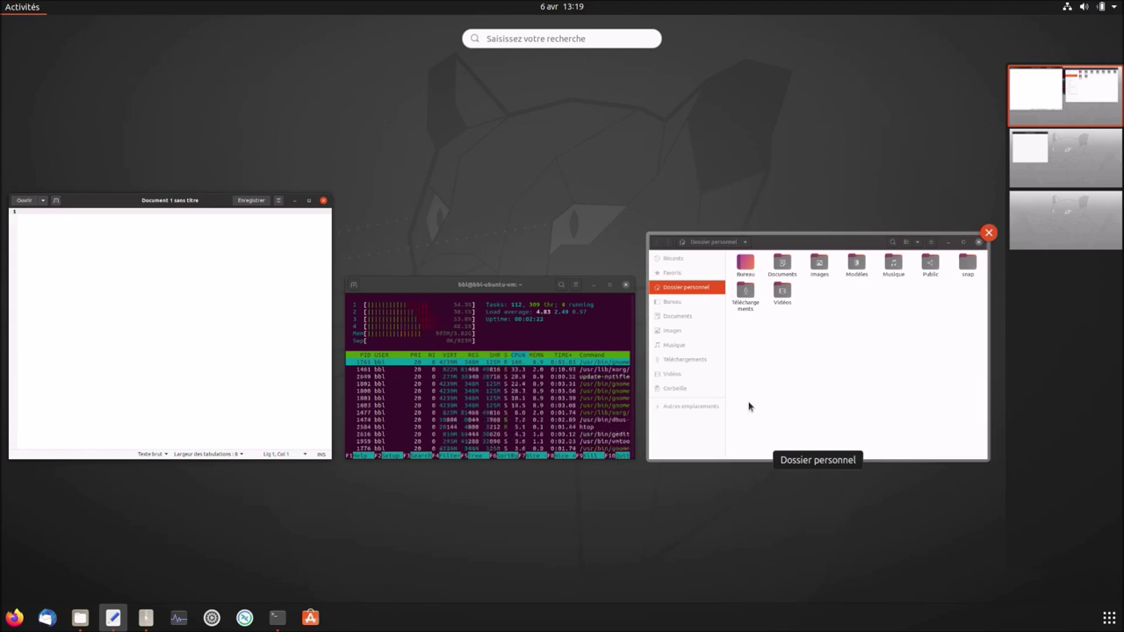
left_click_drag(747, 404, 1077, 230)
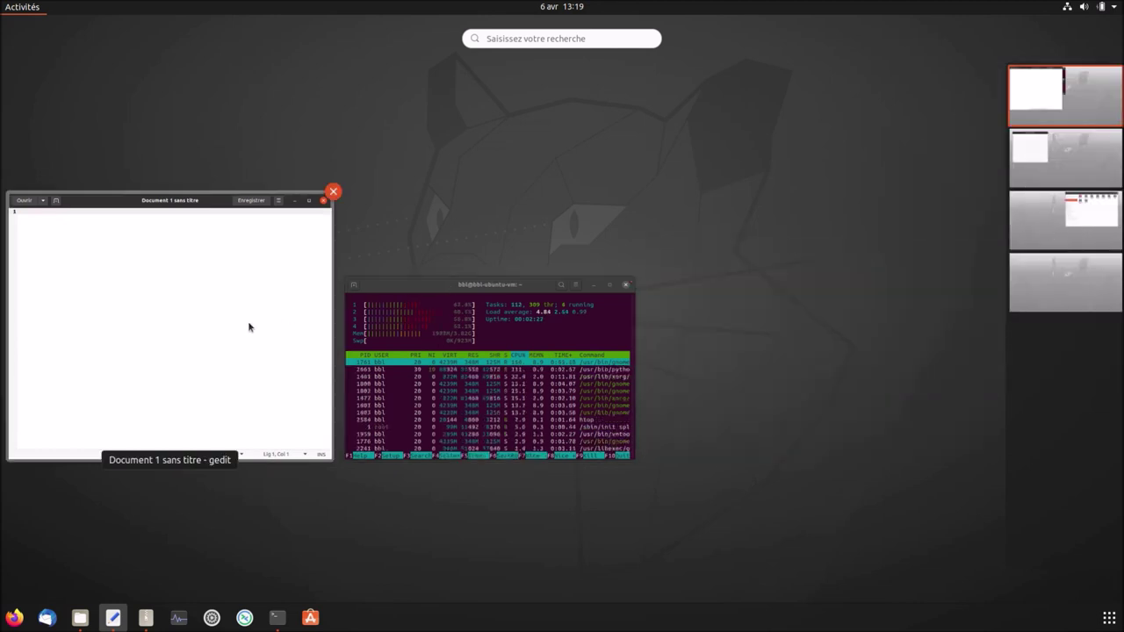
left_click_drag(243, 329, 1050, 285)
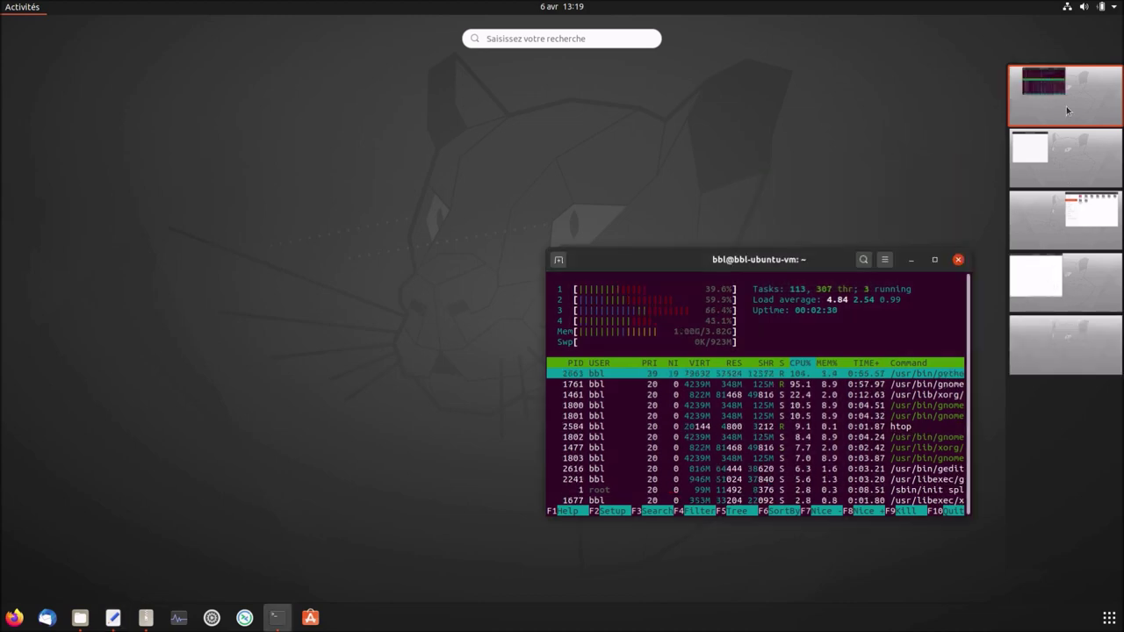
left_click(1065, 106)
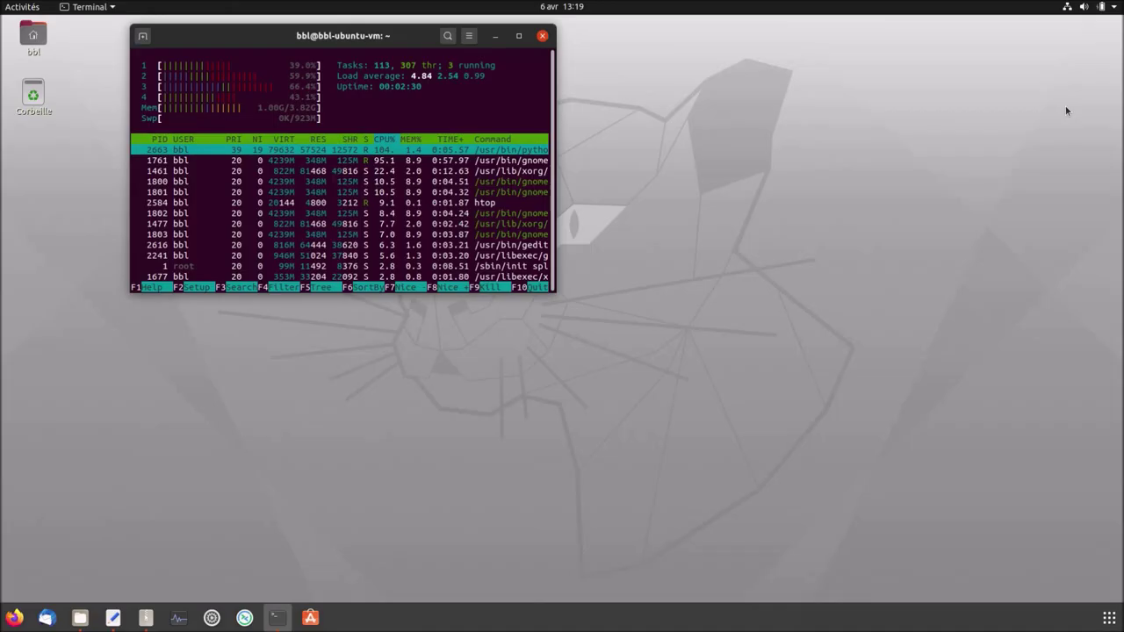
left_click(1110, 620)
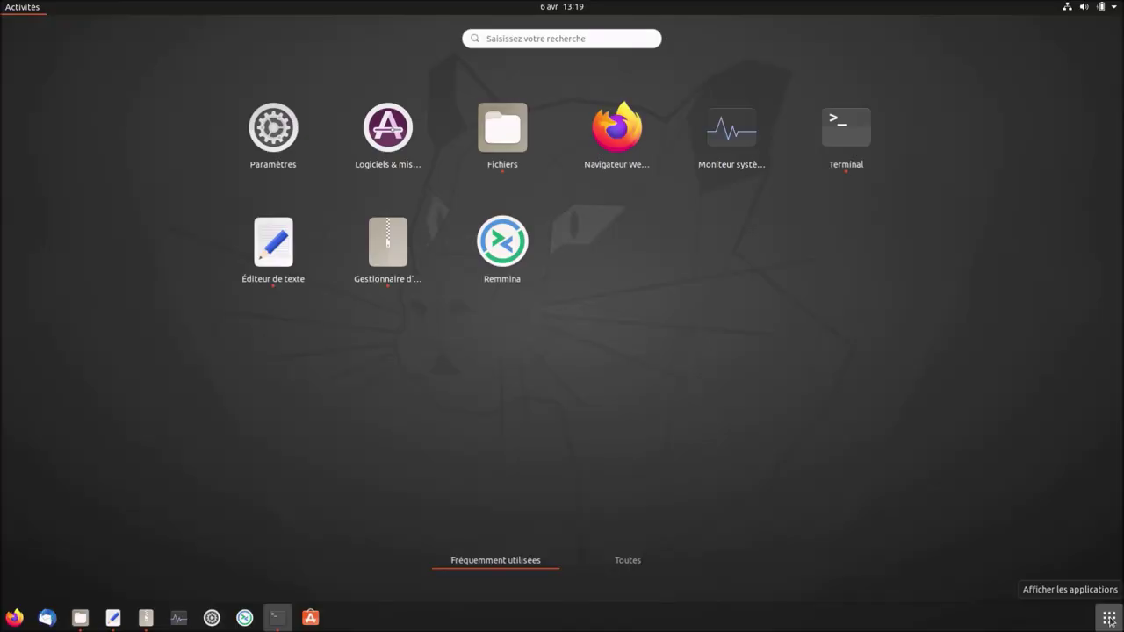
left_click(635, 573)
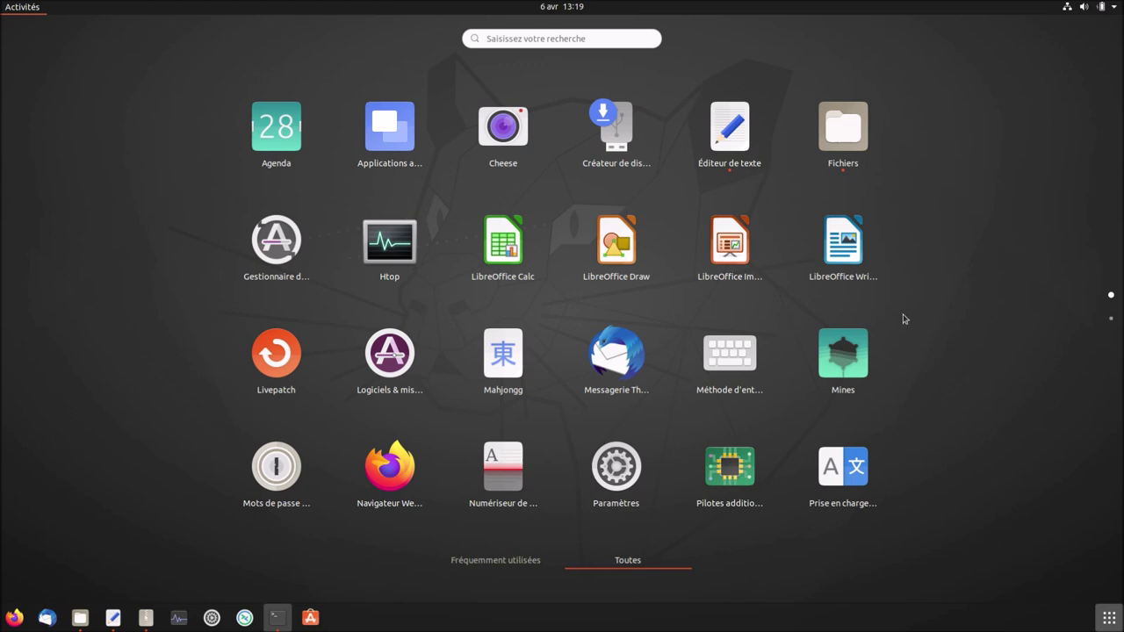
left_click(853, 256)
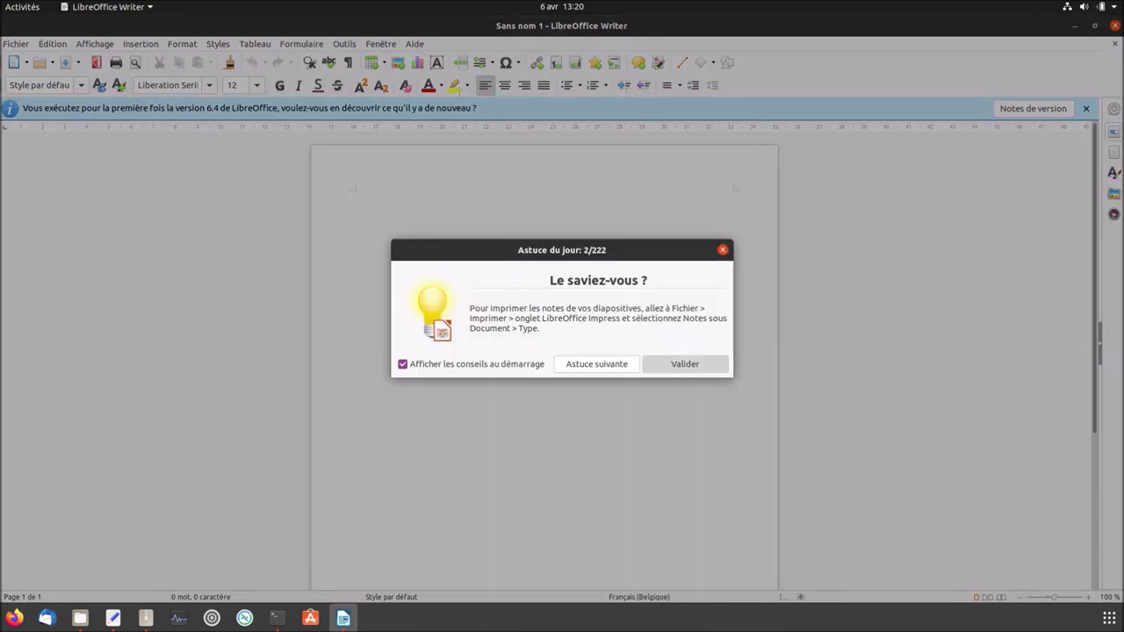
left_click(686, 364)
left_click(414, 44)
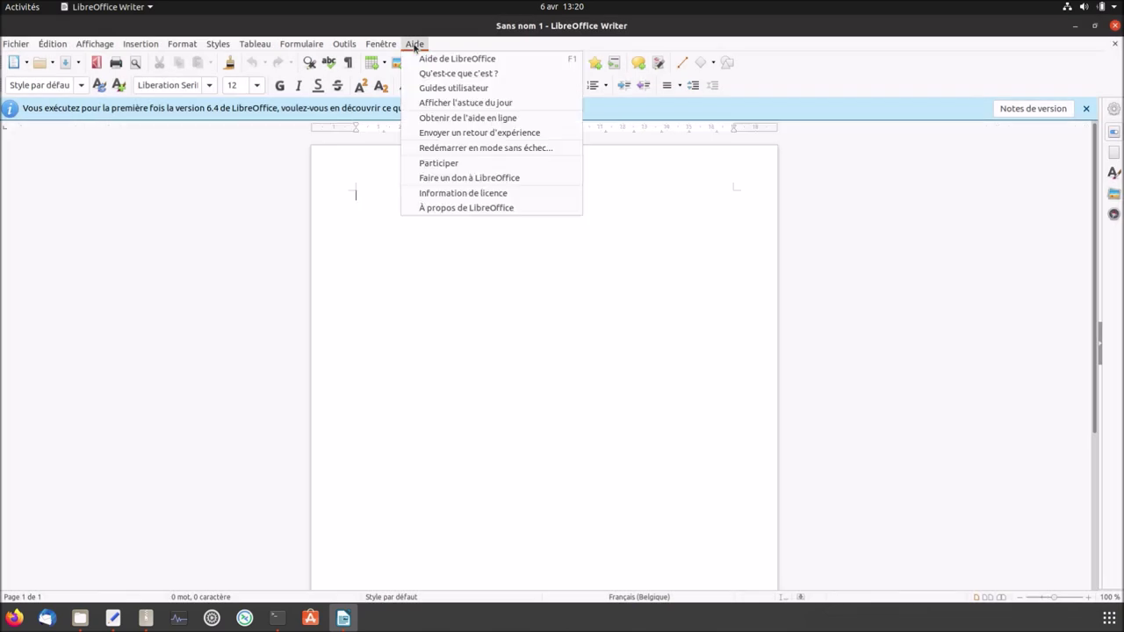
left_click(454, 208)
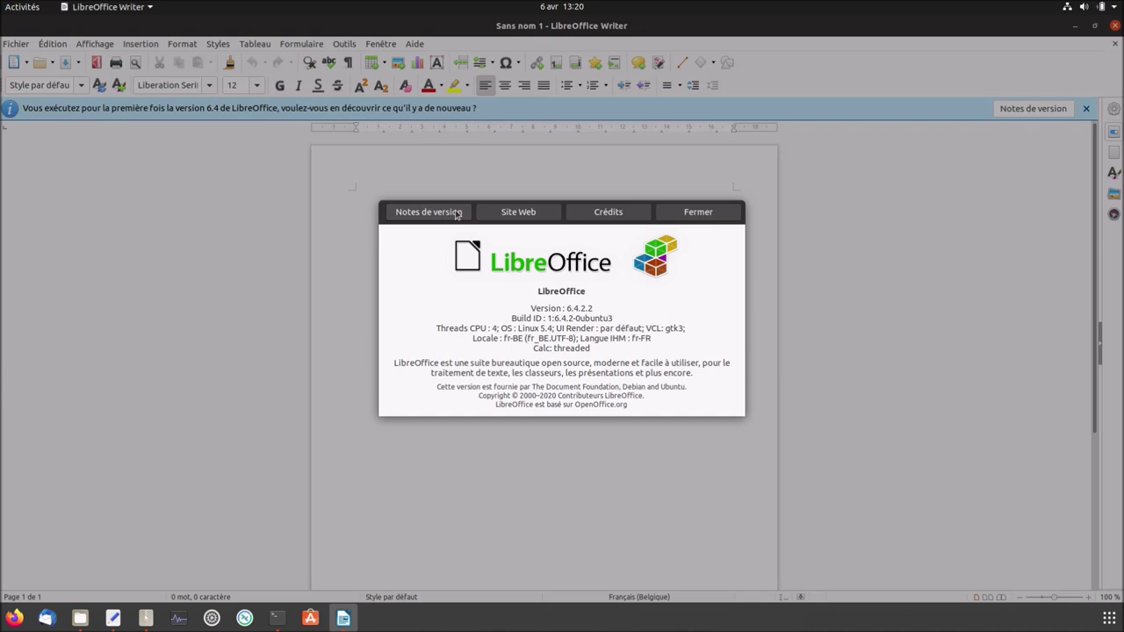
left_click(694, 213)
left_click(1114, 28)
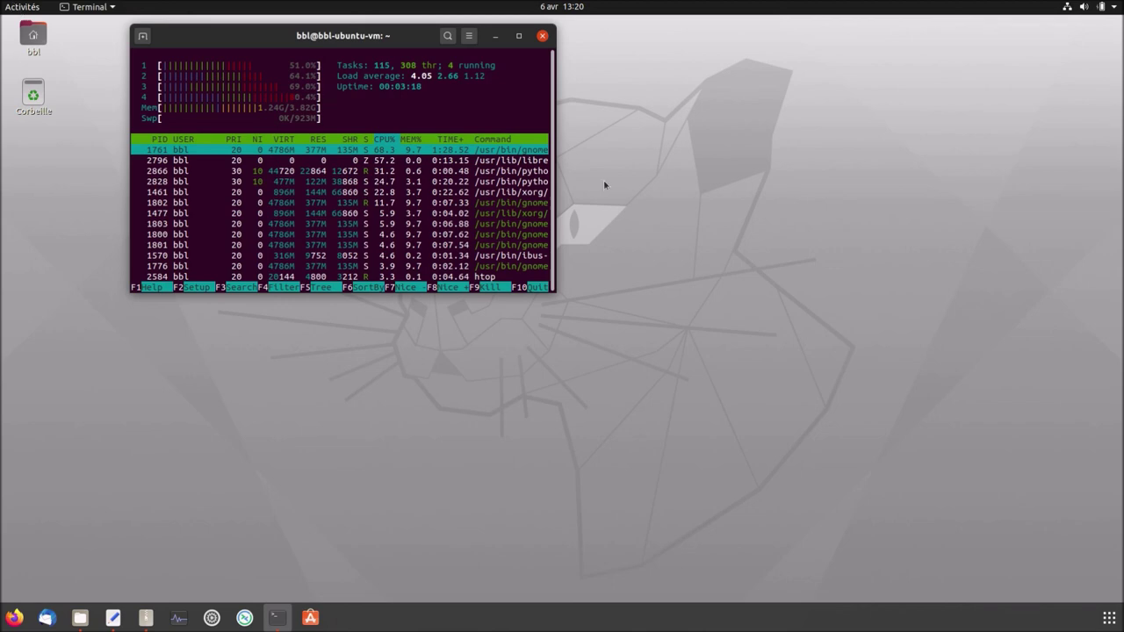
Gather the text editor and archive manager onto the first workspace via the Activities overview.
key("super")
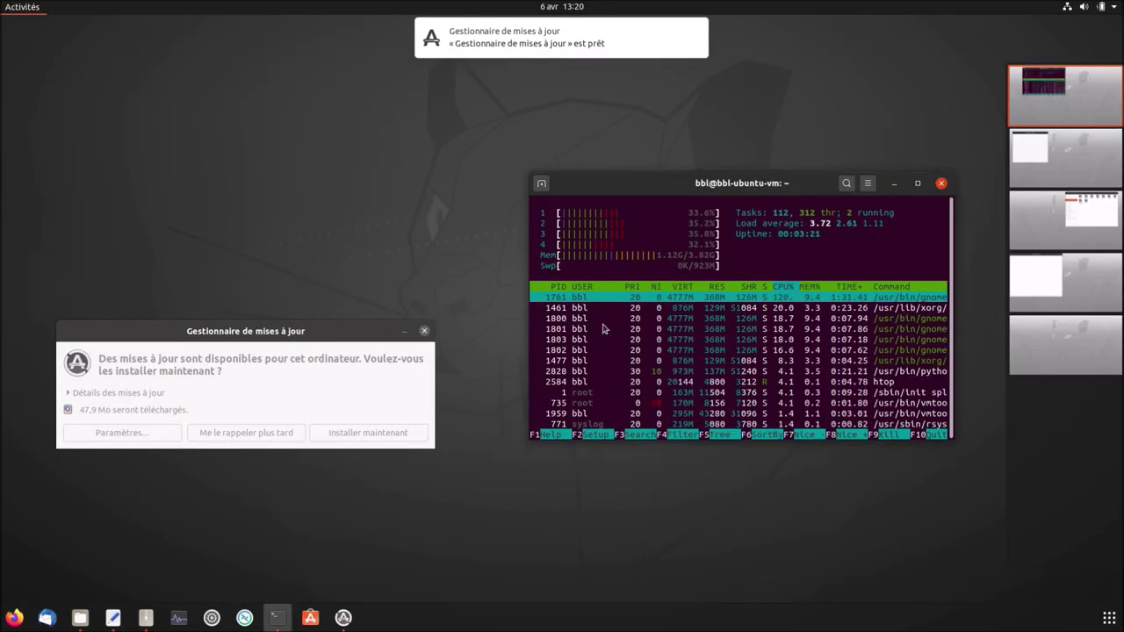
left_click(279, 396)
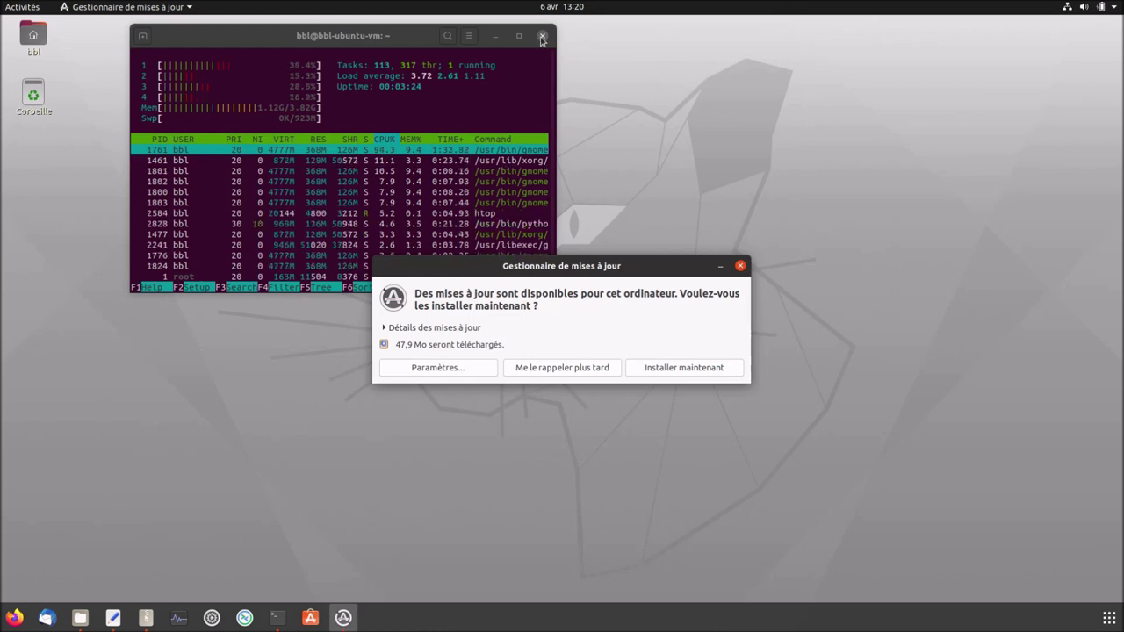
left_click(17, 9)
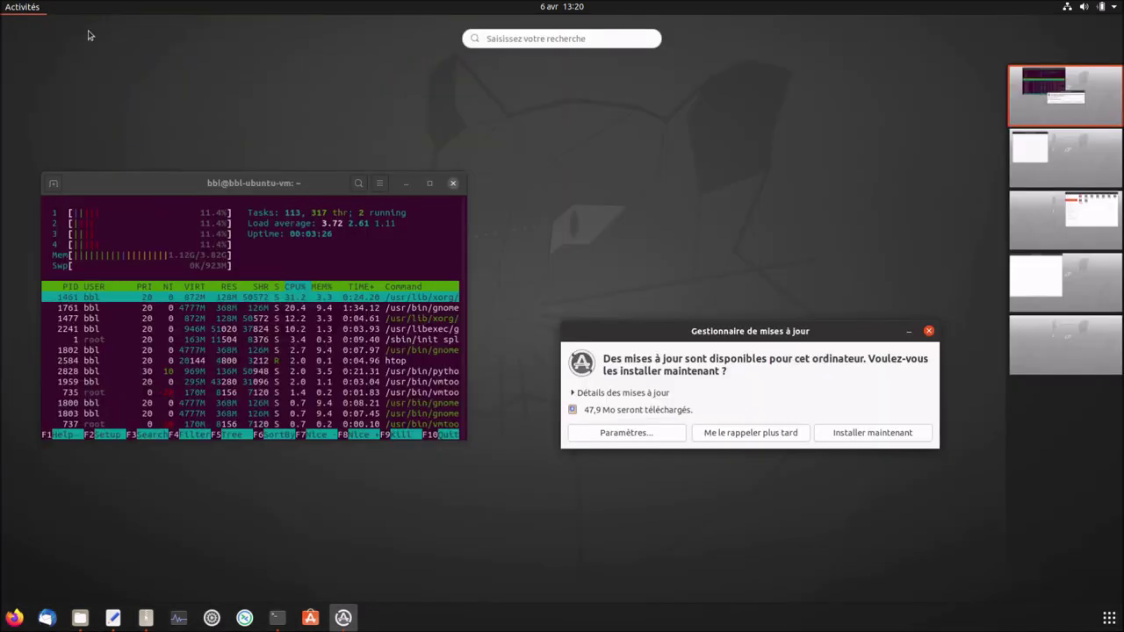
left_click_drag(1044, 283, 1079, 103)
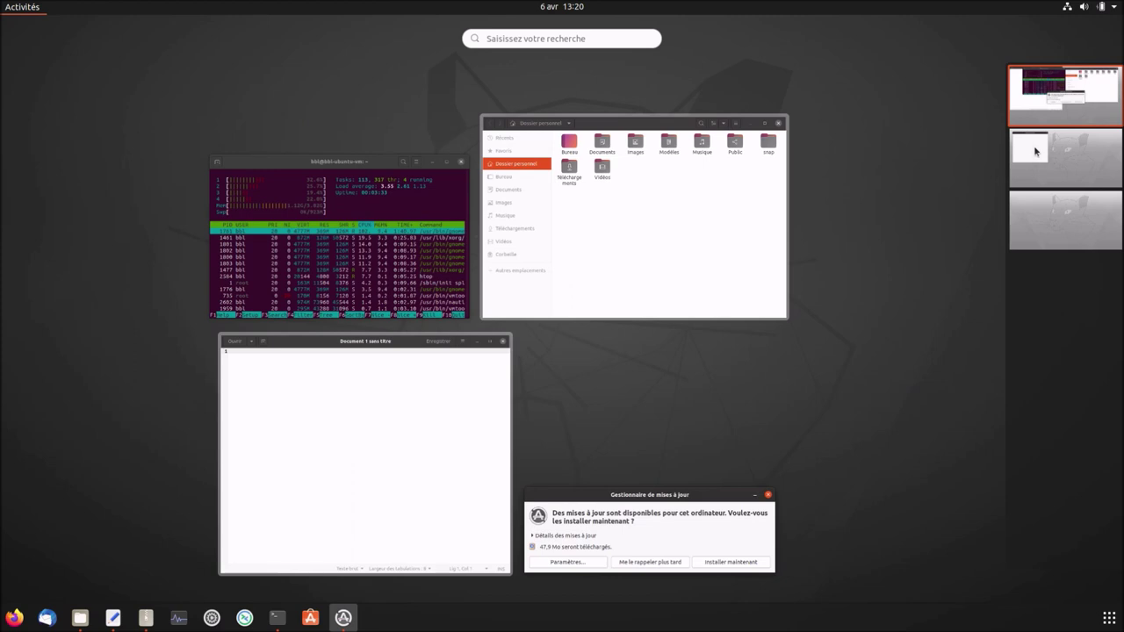
left_click_drag(1035, 151, 1050, 95)
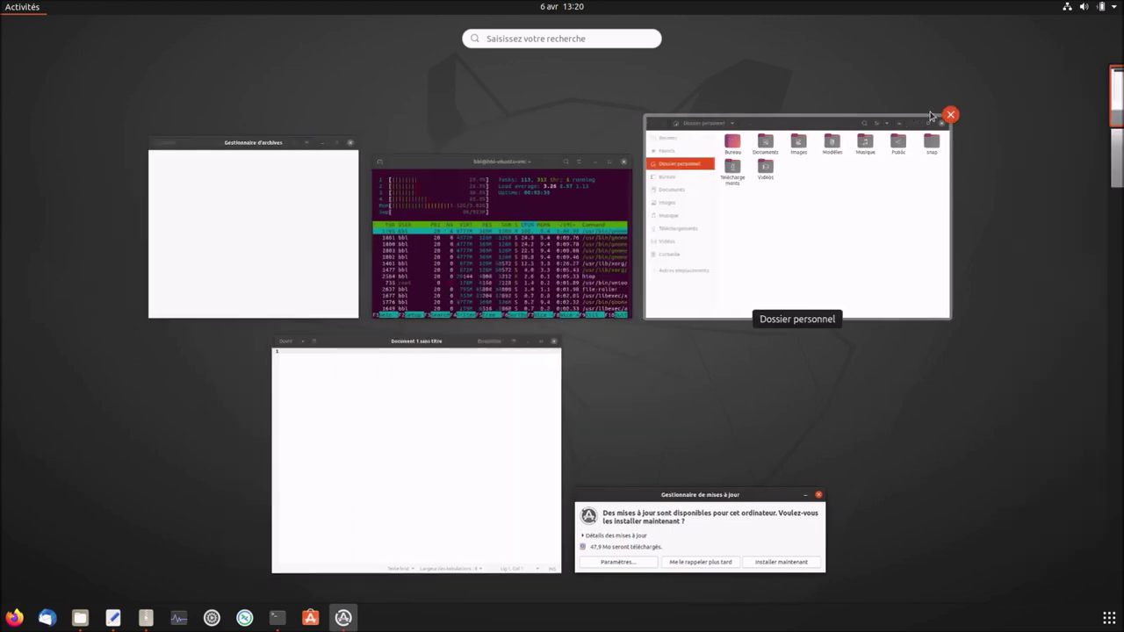
Close Files, the archive manager and the untitled text editor, then bring Update Manager forward.
left_click(950, 115)
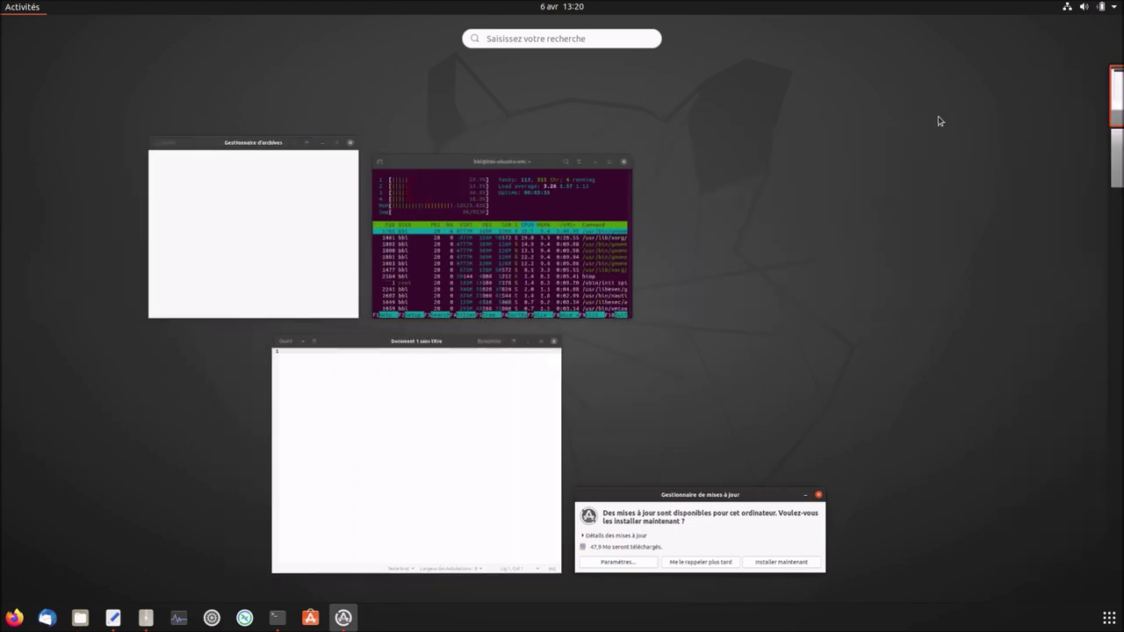
left_click(355, 137)
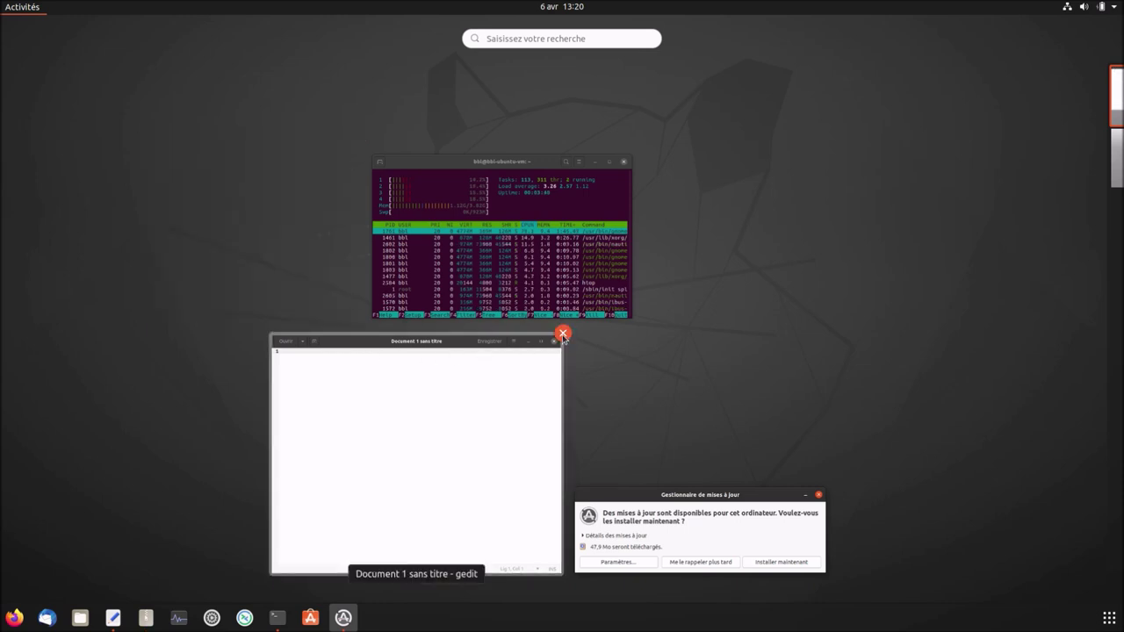
left_click(563, 333)
left_click(635, 542)
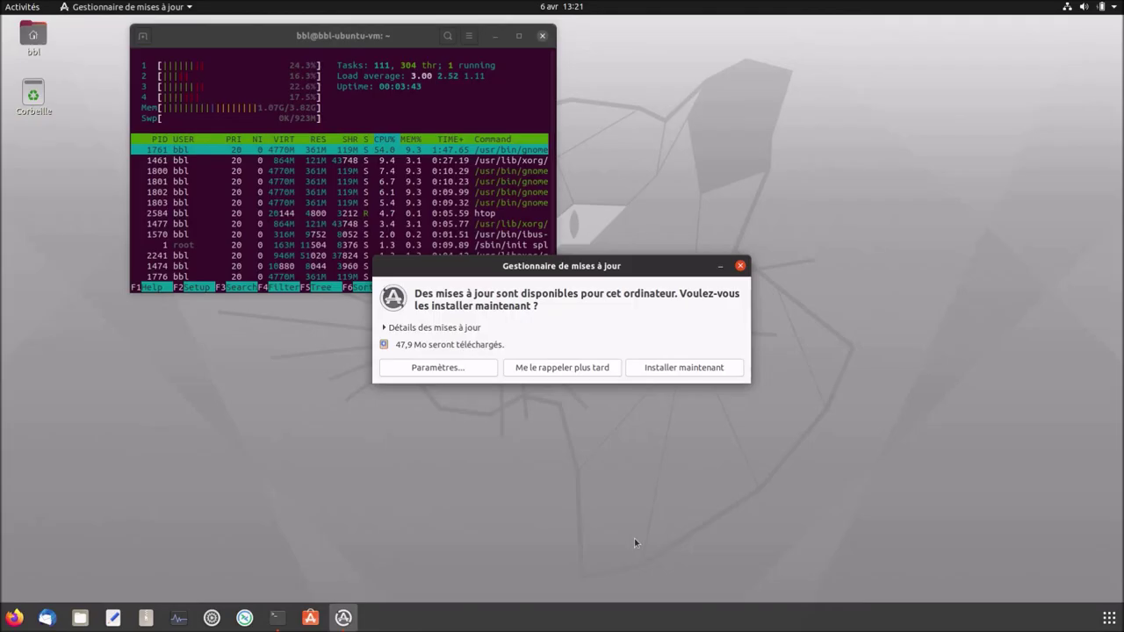
Review the update list, install the updates now, and expand the detailed installation log.
left_click(420, 329)
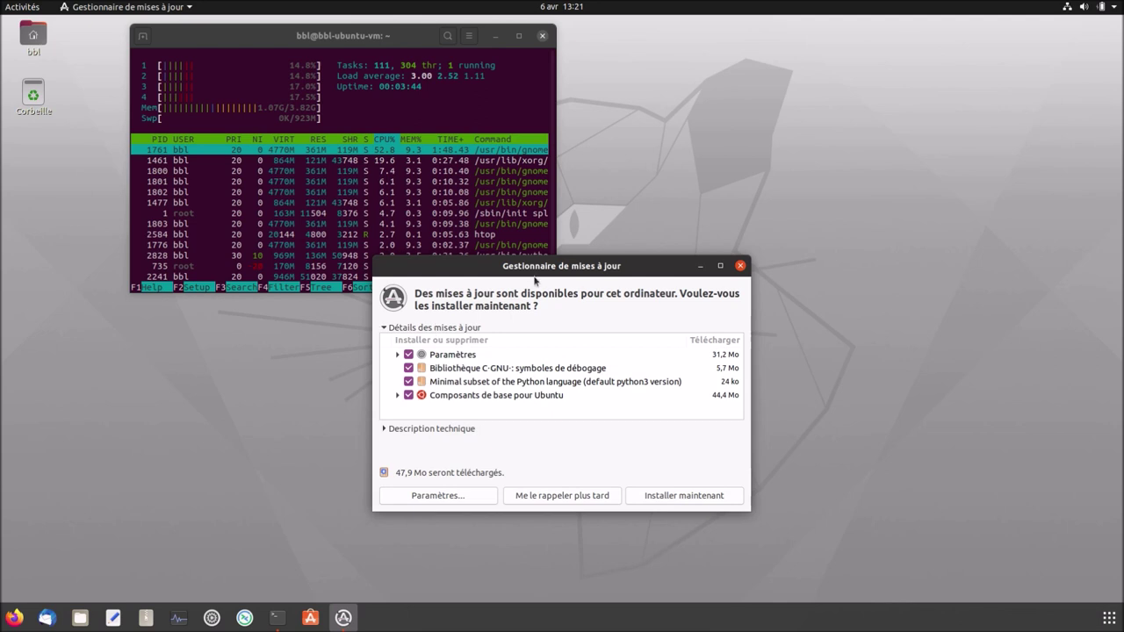
left_click_drag(639, 250, 852, 209)
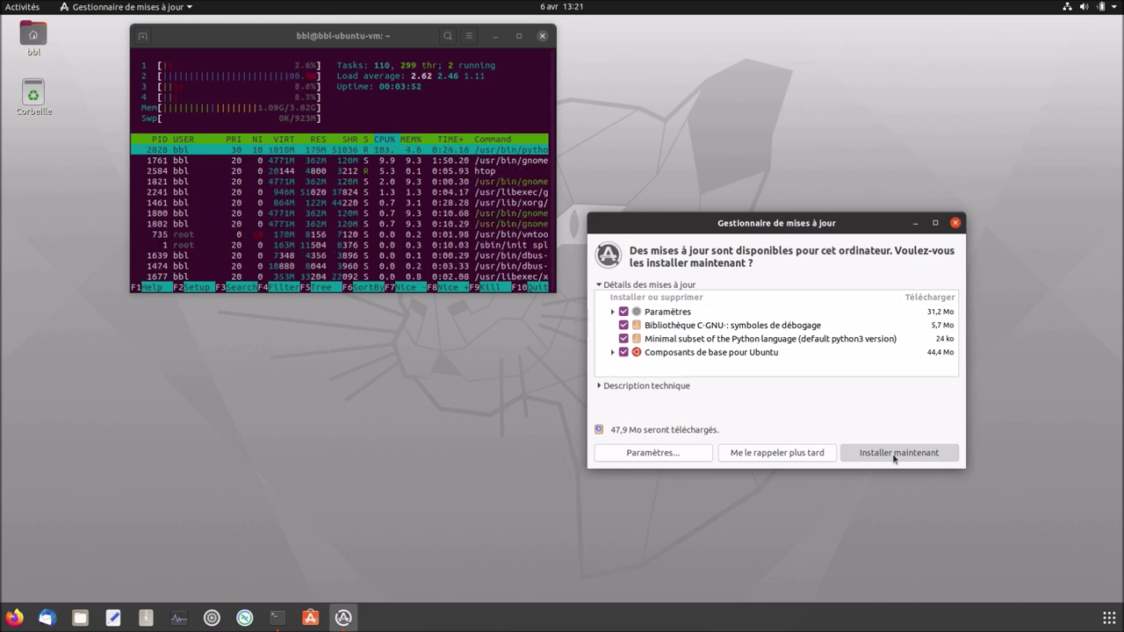
left_click(893, 453)
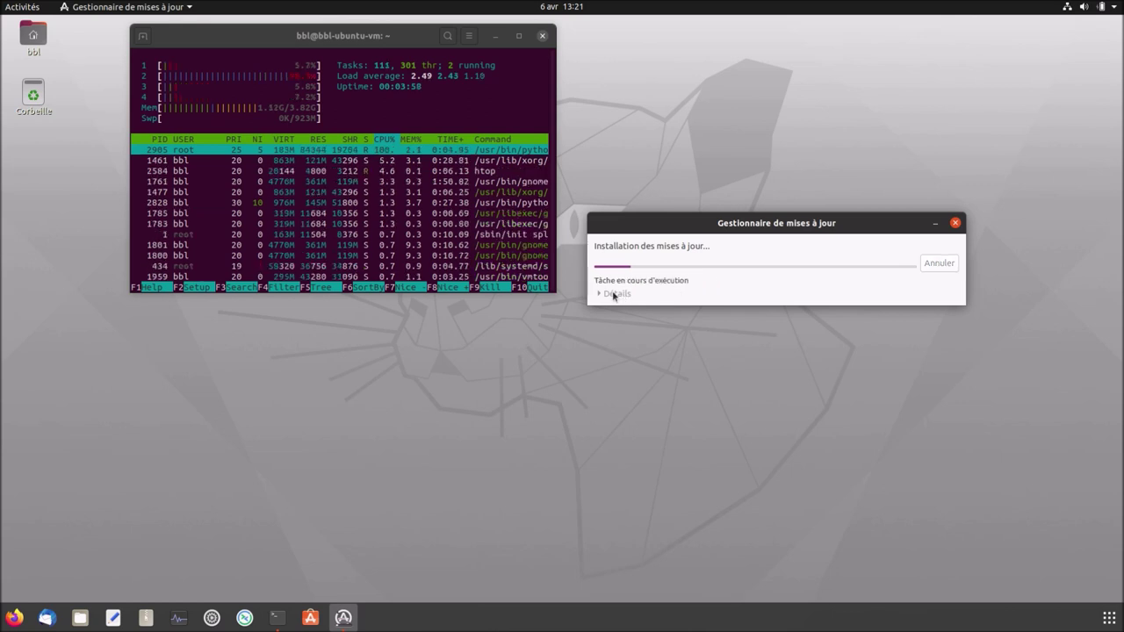
left_click(614, 294)
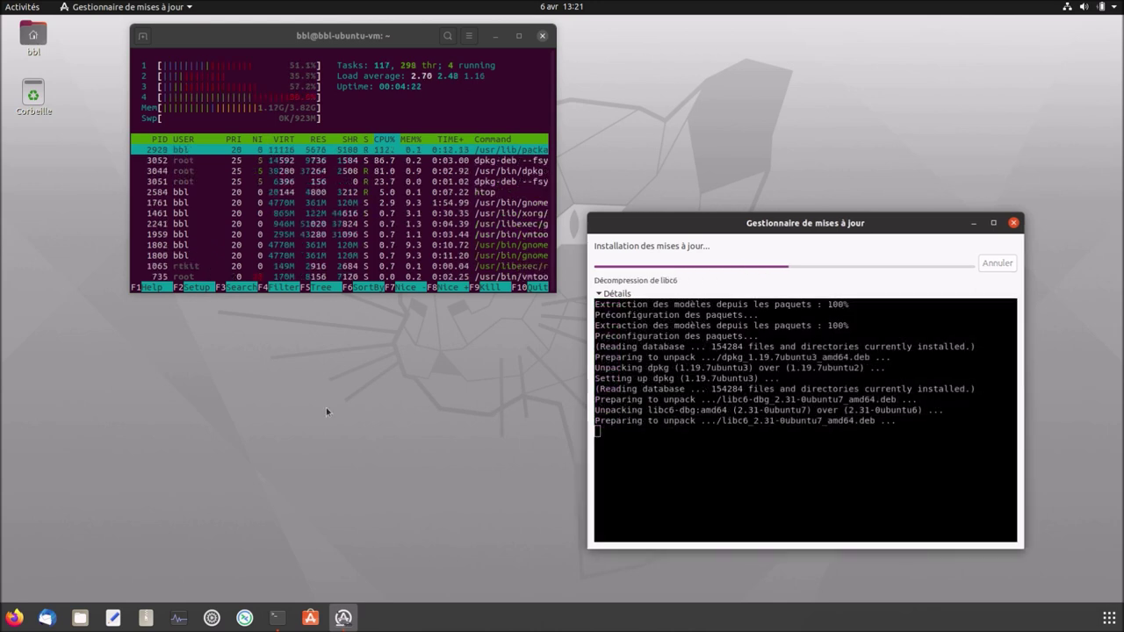
Set the purple Ubuntu wallpaper through the desktop's 'Changer l'arrière-plan' option.
right_click(308, 404)
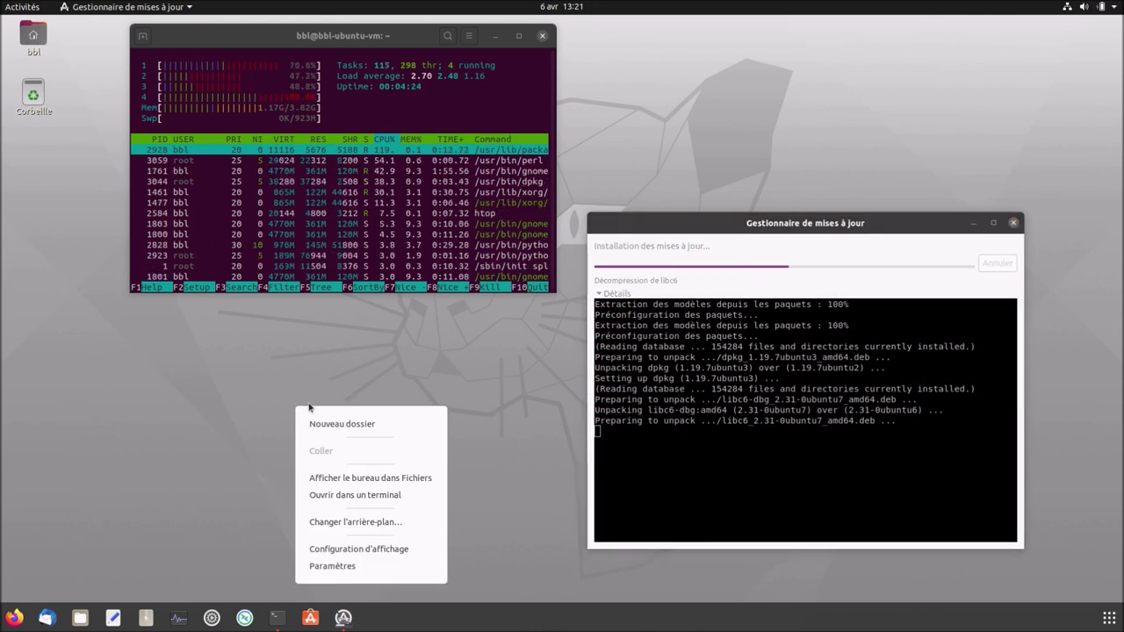
left_click(353, 524)
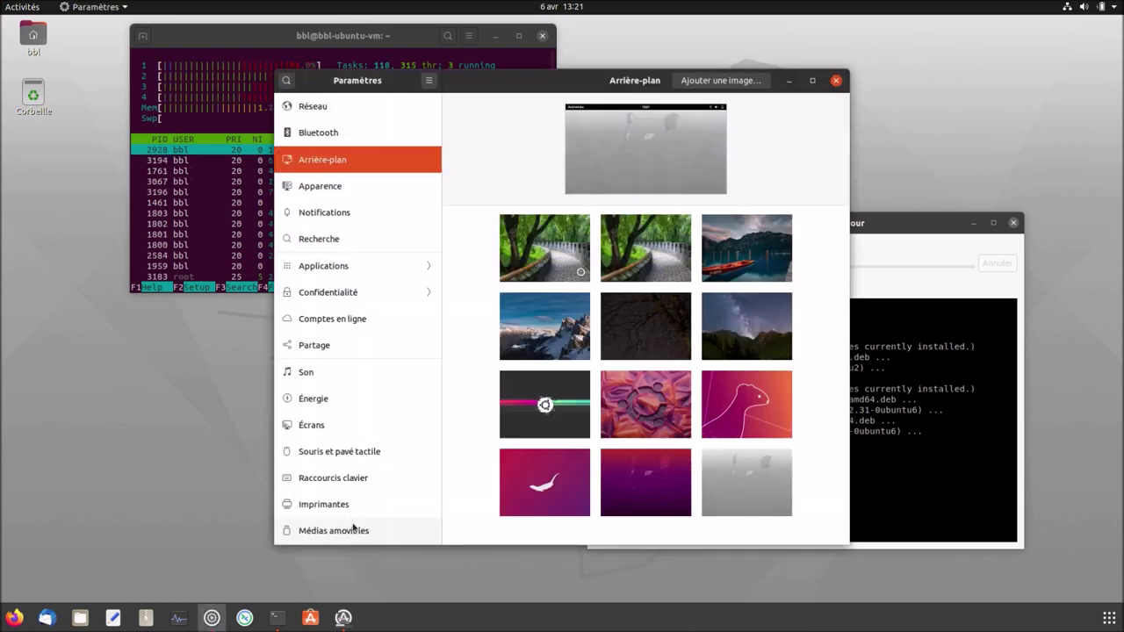
left_click(650, 504)
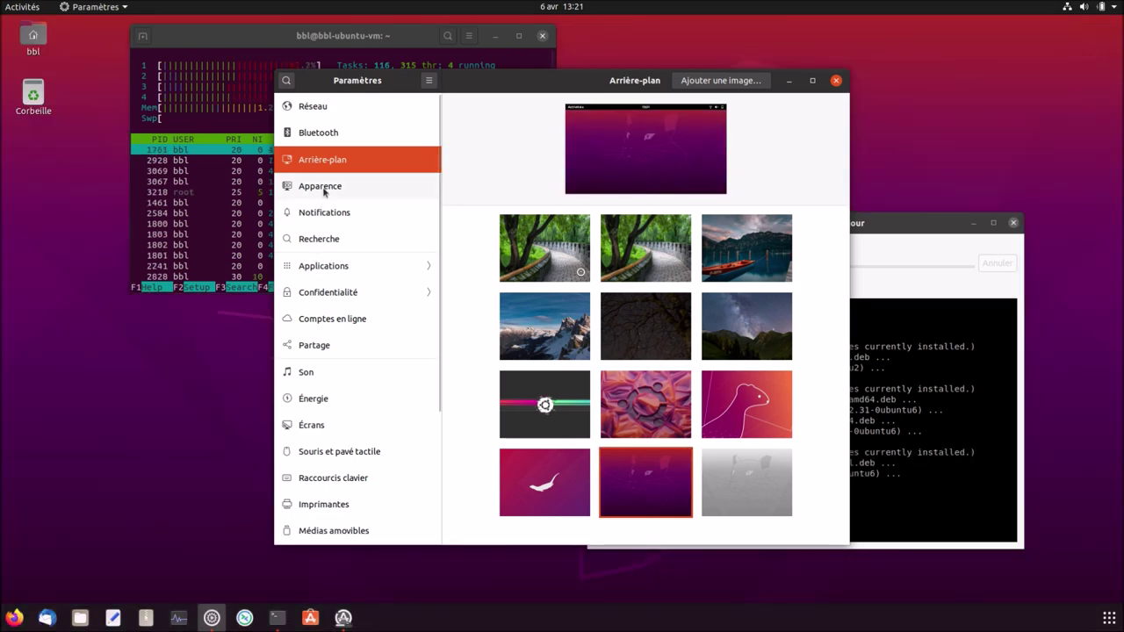
left_click(322, 188)
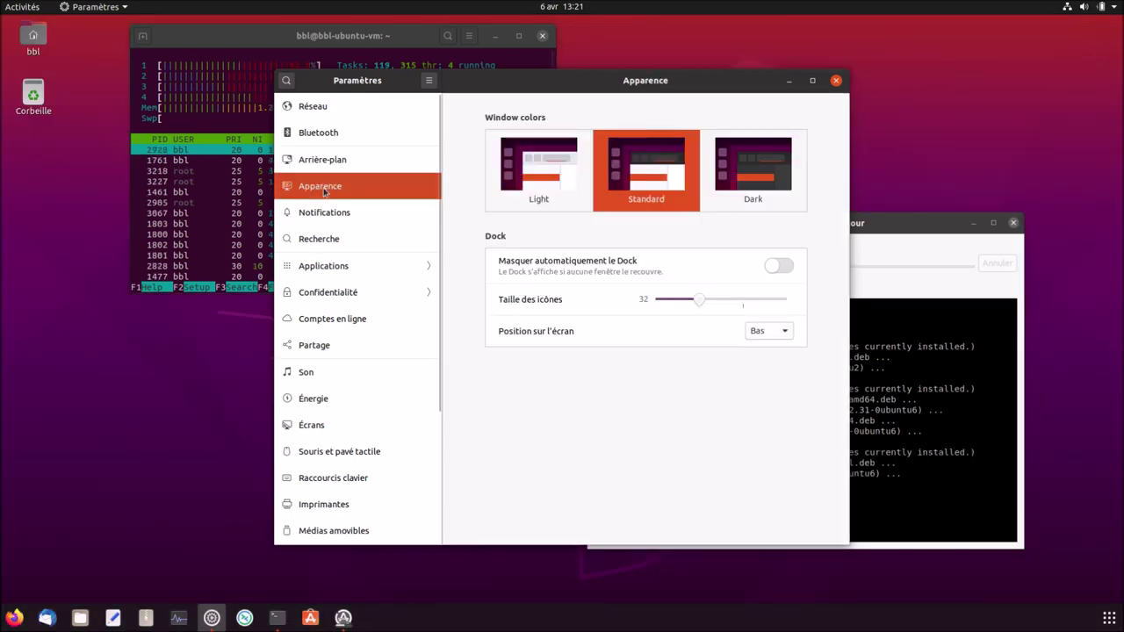
Place the dock on the left (Gauche) with icon size 48, then close Paramètres.
left_click(759, 331)
left_click(760, 323)
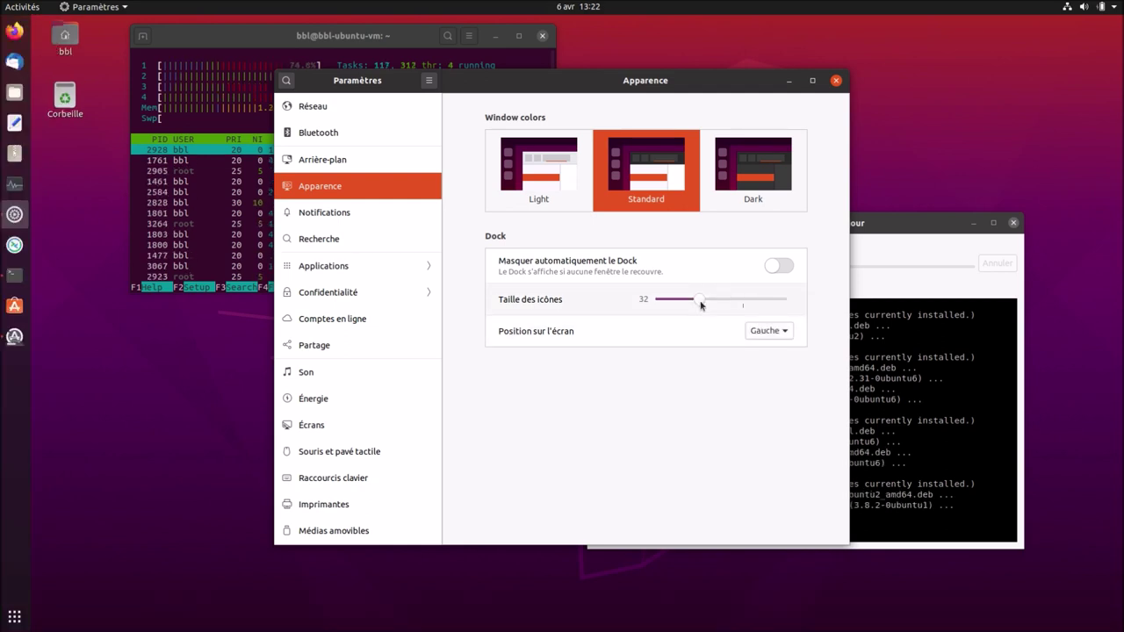
scroll(703, 303, "up", 1)
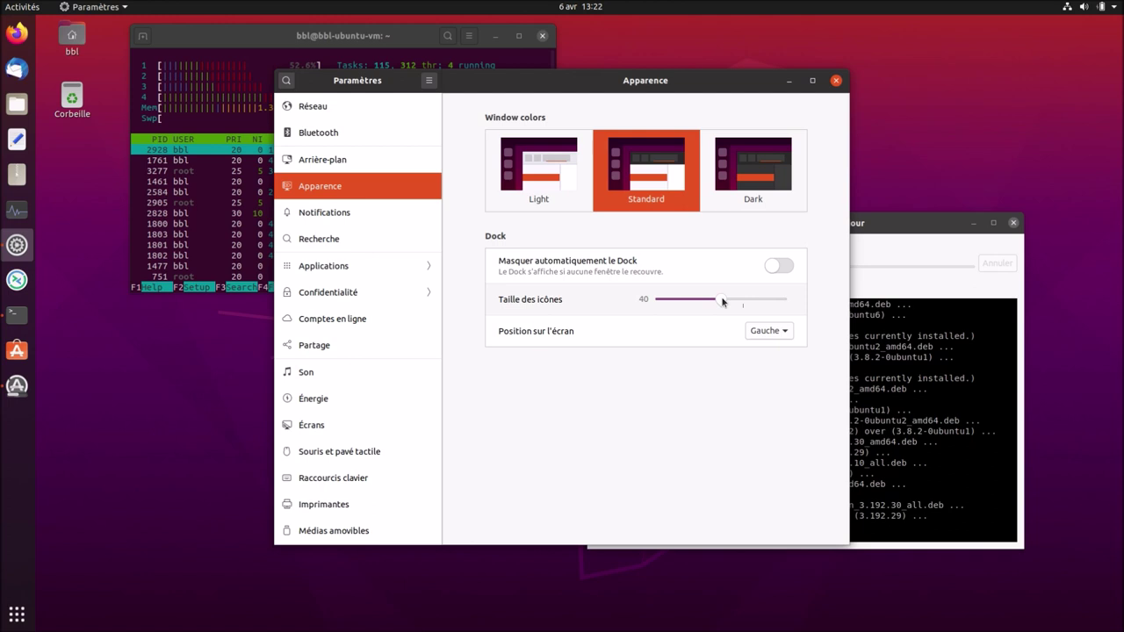
left_click_drag(722, 301, 746, 302)
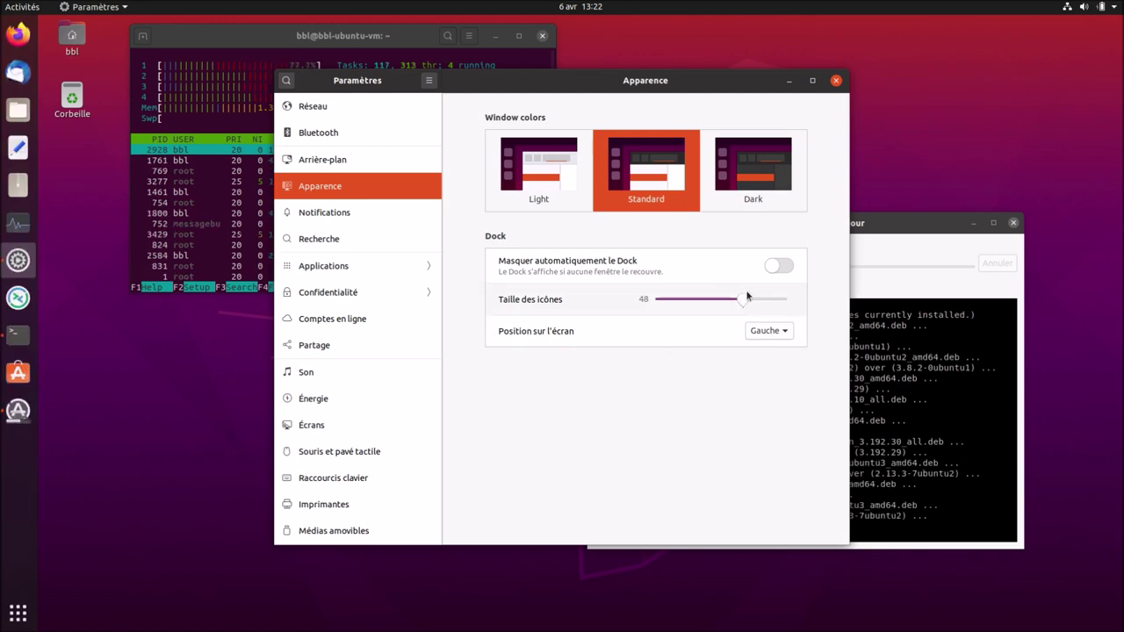
left_click(835, 80)
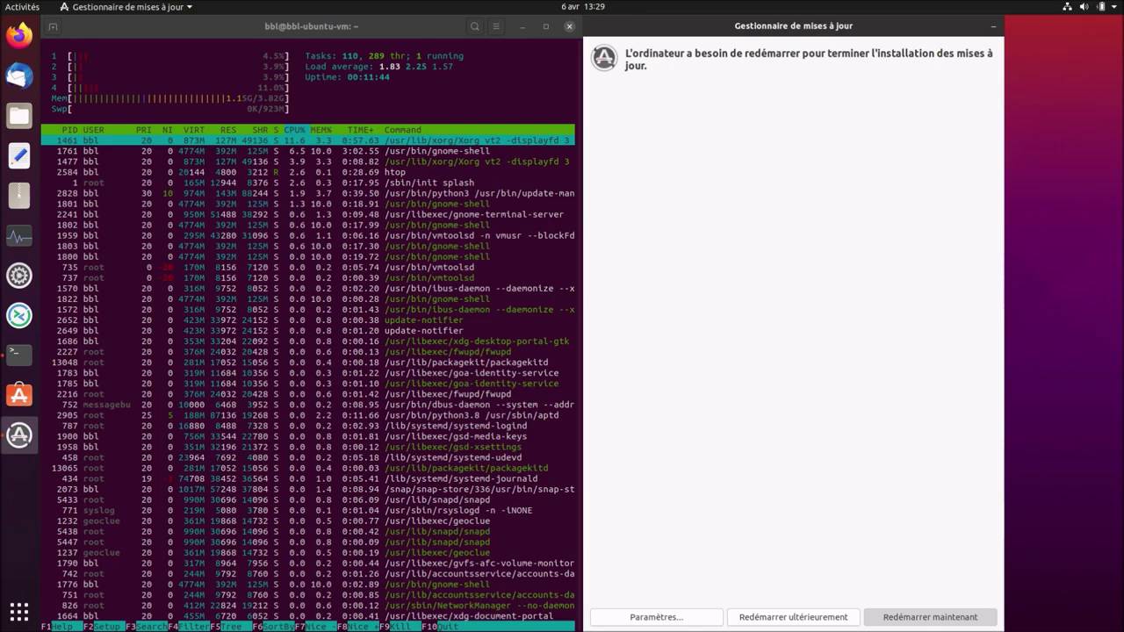
Choose 'Redémarrer maintenant' to reboot Ubuntu and finish installing the updates.
left_click(931, 618)
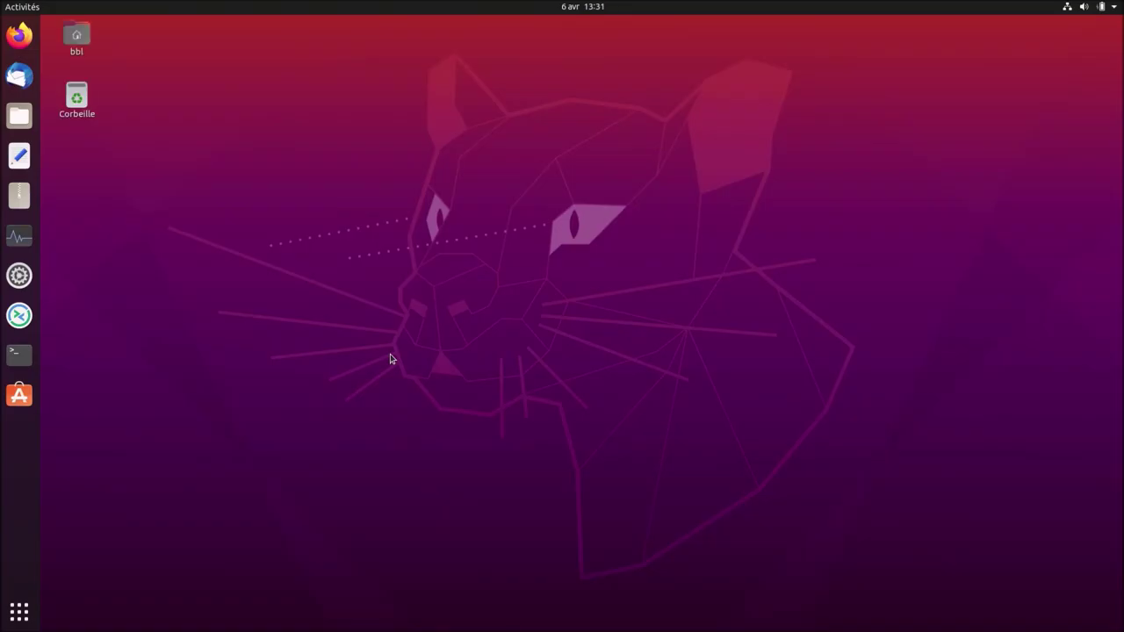
Open a Terminal from the dock plus a second window via Nouvelle fenêtre.
left_click(20, 355)
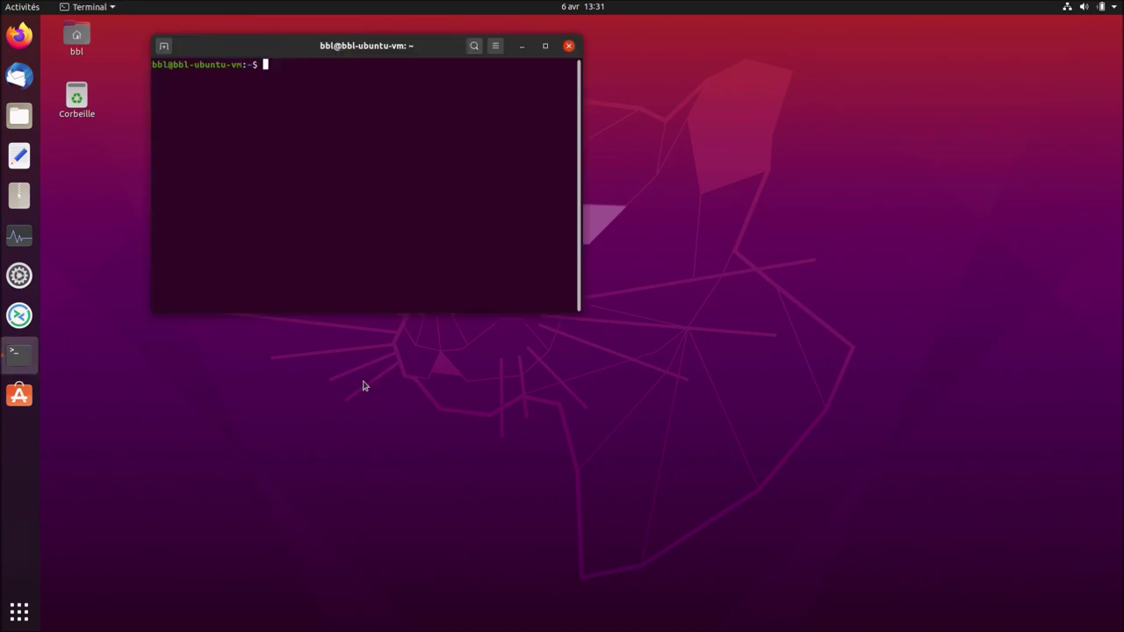
right_click(22, 363)
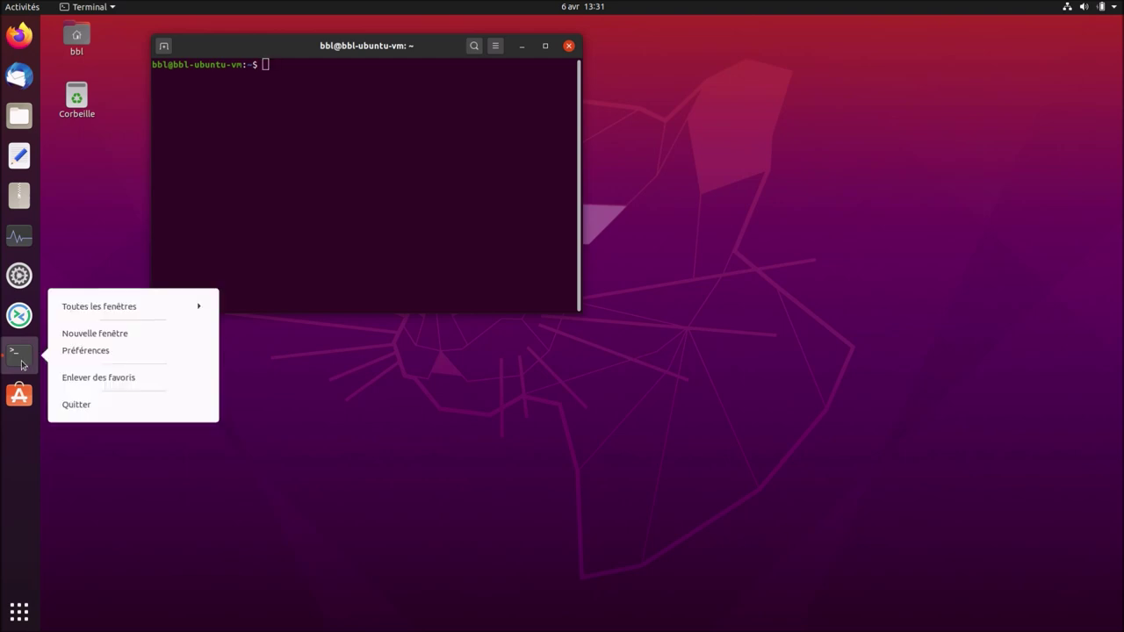
left_click(103, 333)
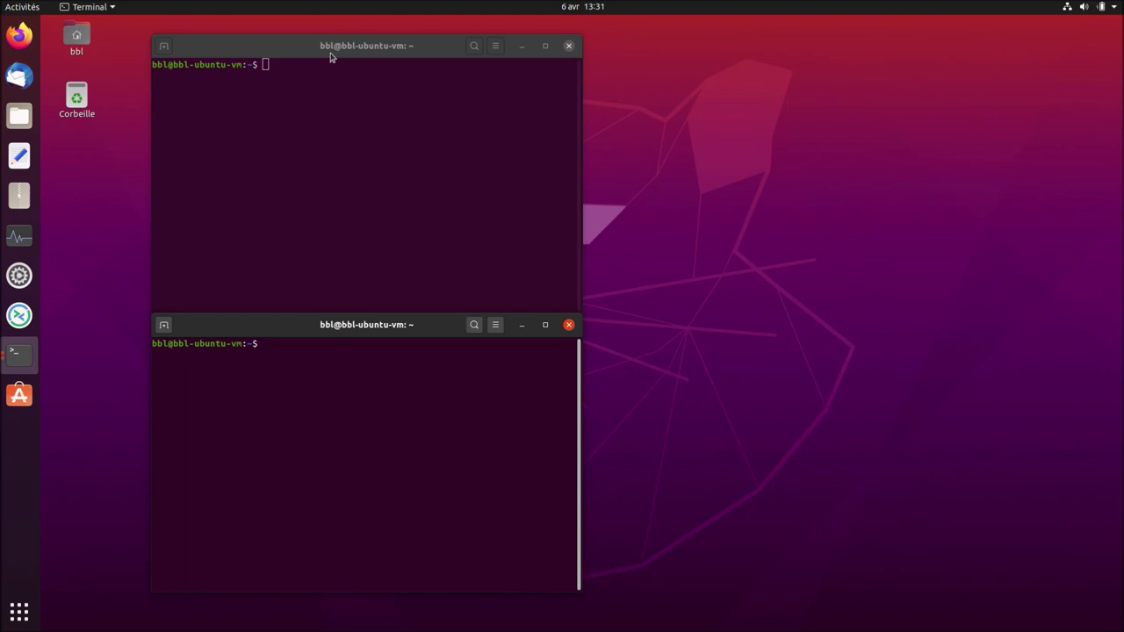
Snap the first terminal to the left half and the second to the right half.
left_click_drag(305, 46, 23, 132)
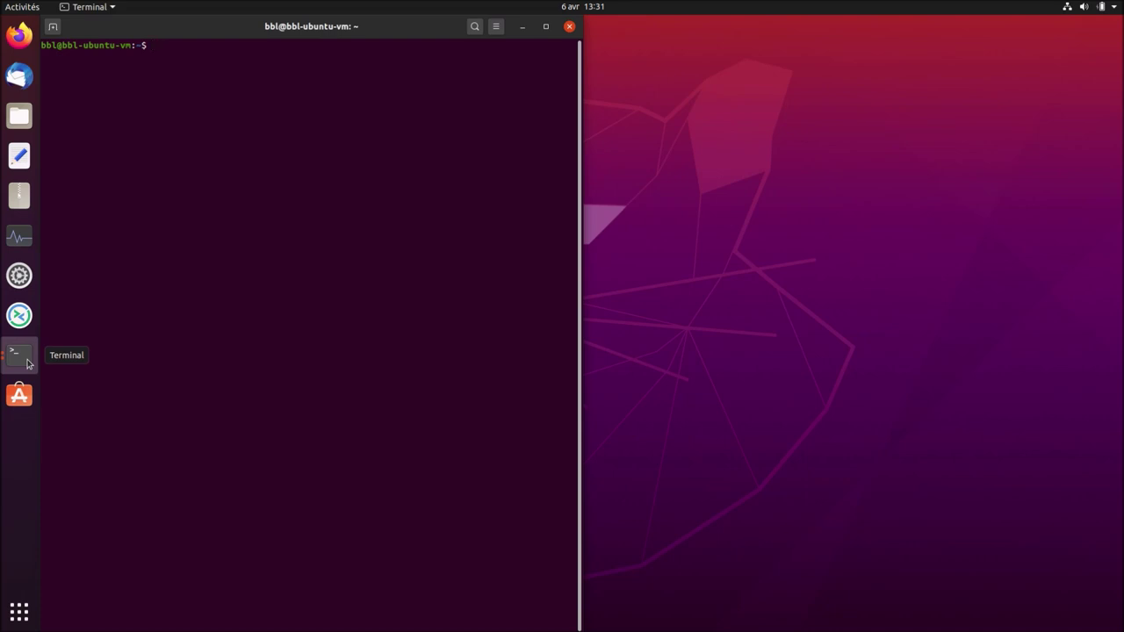
right_click(27, 363)
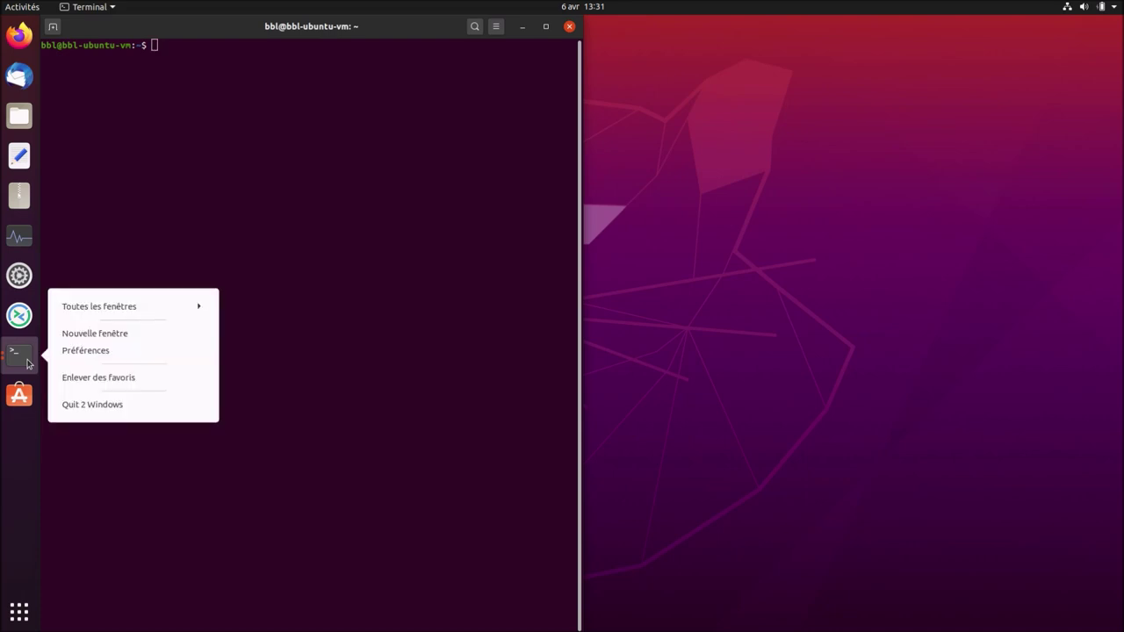
left_click(185, 305)
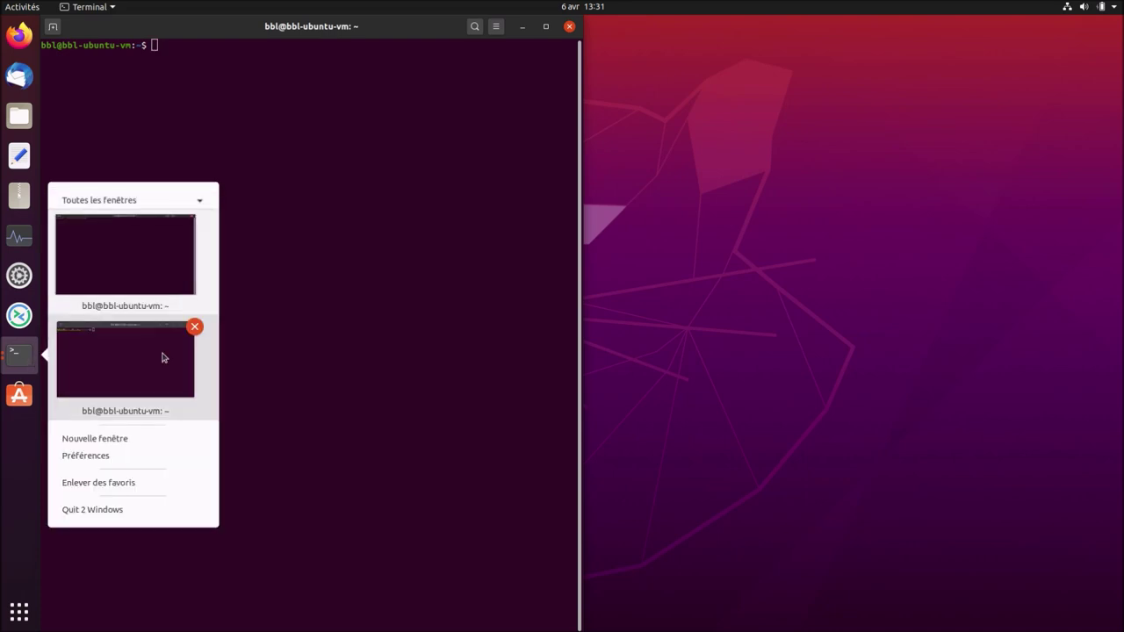
left_click(163, 356)
left_click_drag(288, 325, 1123, 345)
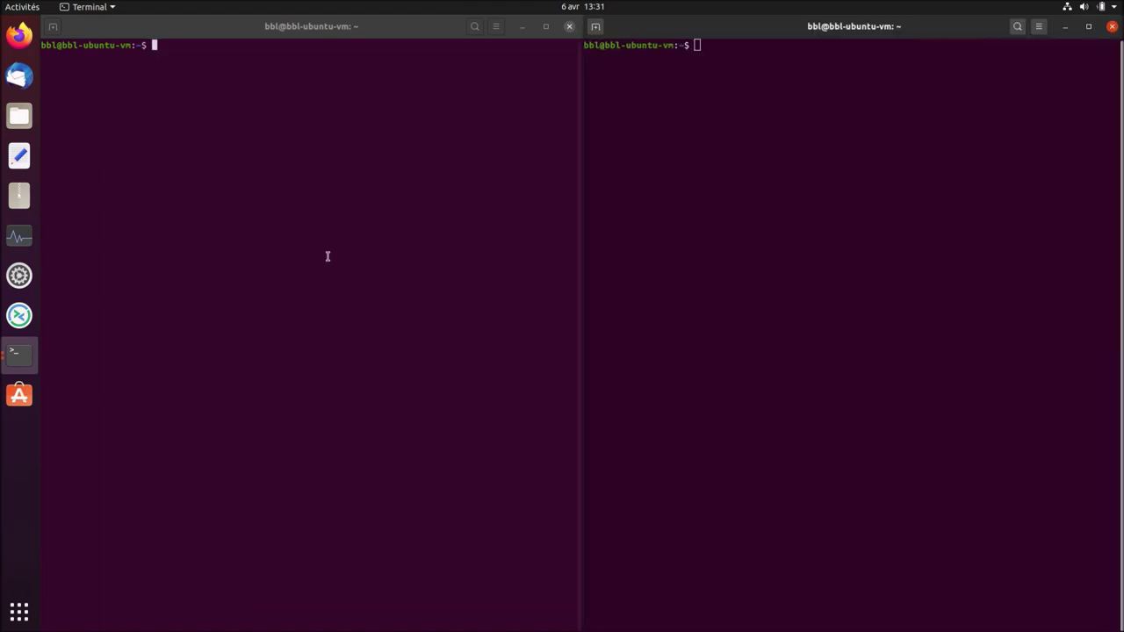
Run htop in the left terminal window.
left_click(326, 255)
type("htop")
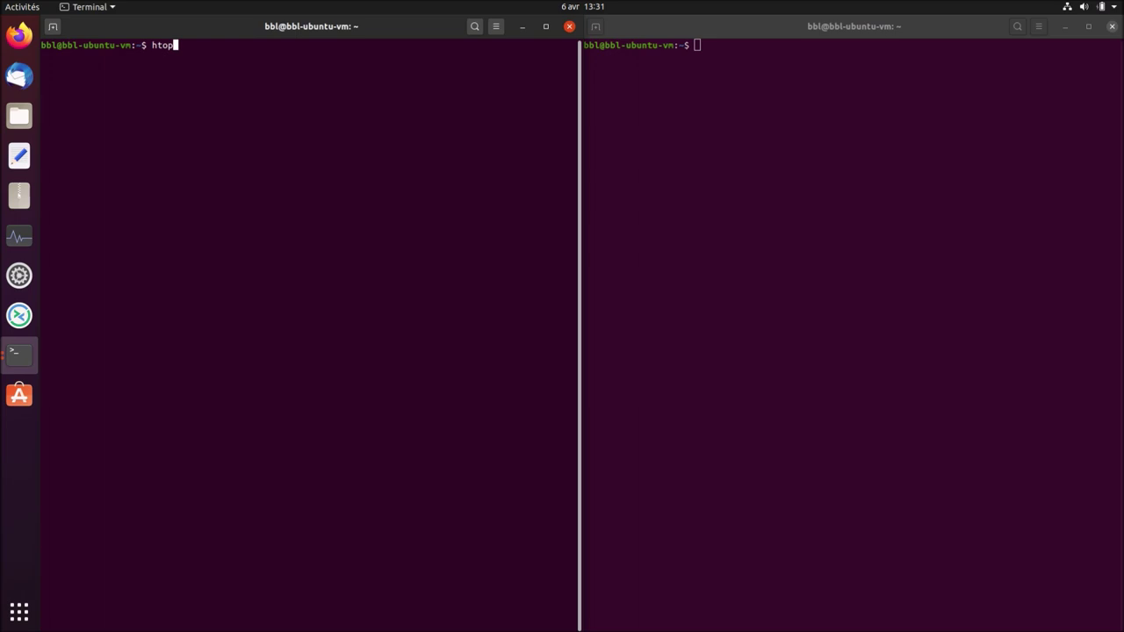
key("Return")
In the right terminal, run snap install htop and authorise it with the password.
left_click(725, 200)
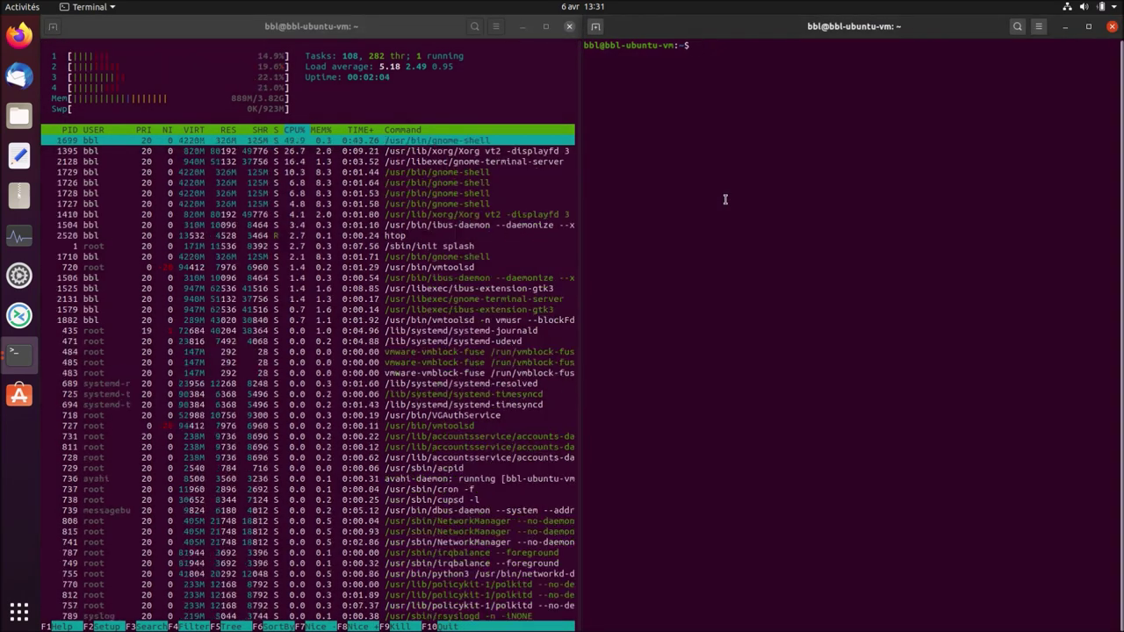
type("snap")
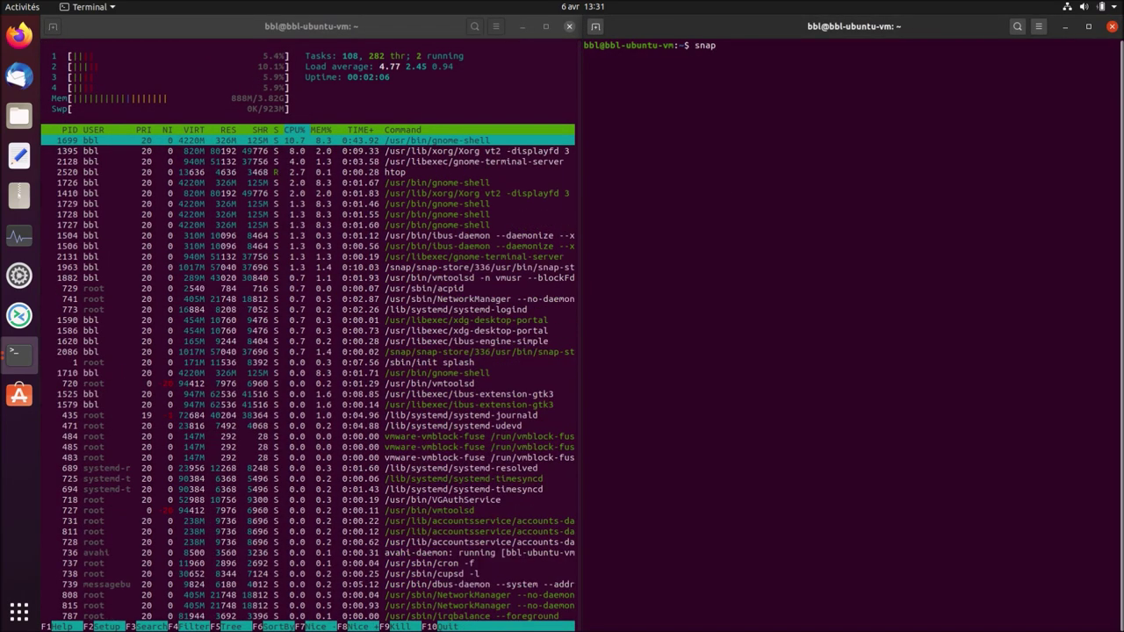
type(" info")
key("BackSpace")
key("BackSpace")
key("BackSpace")
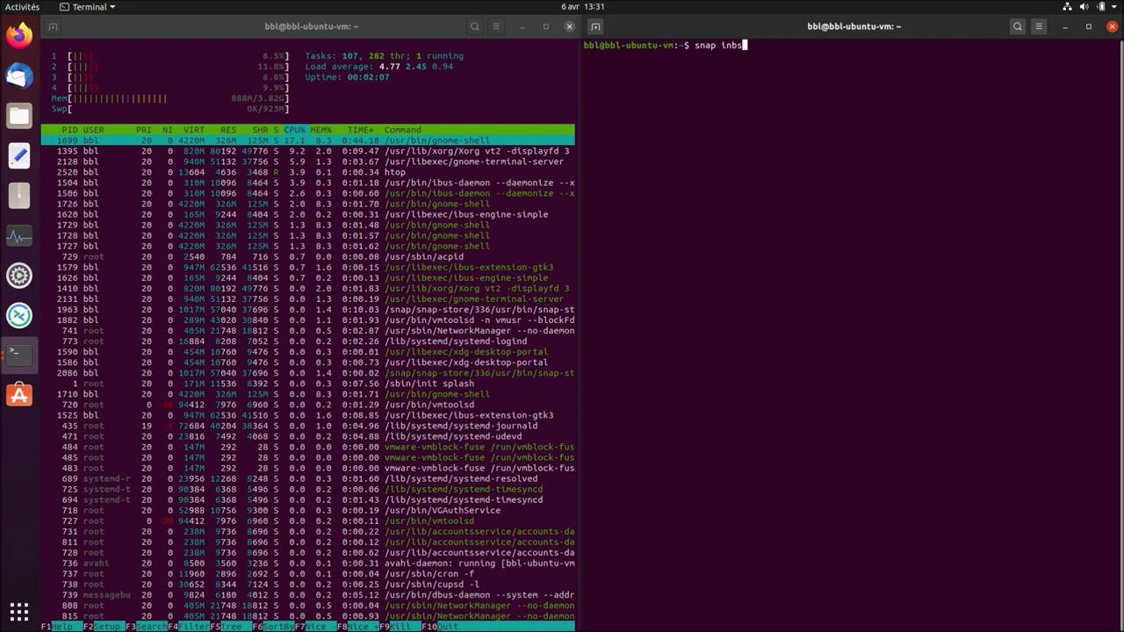
type("stal")
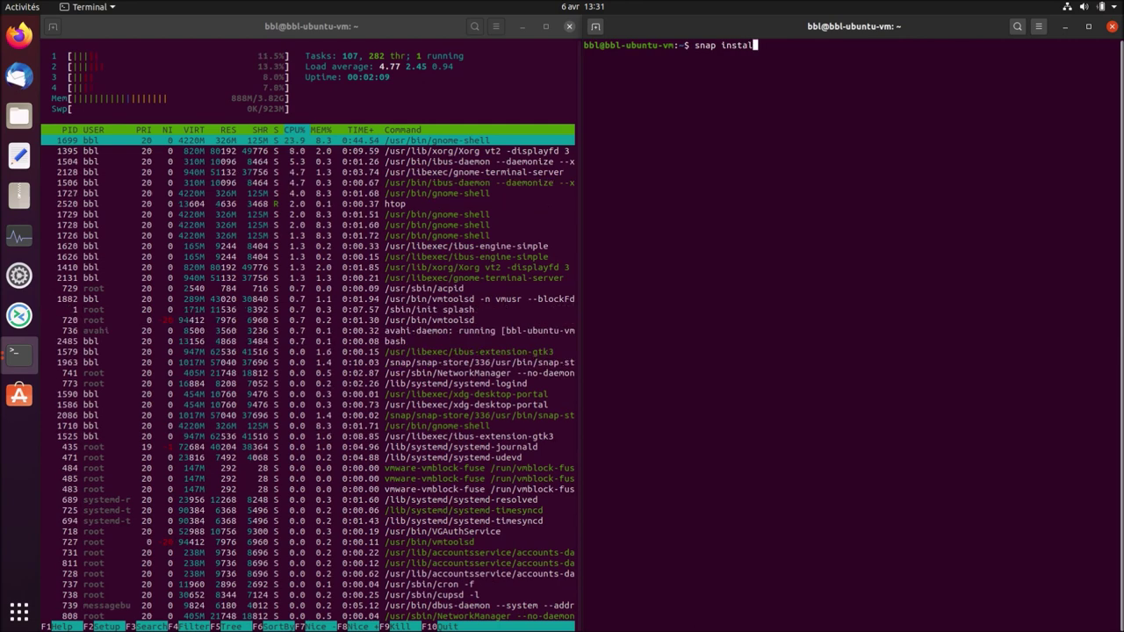
type("l htop")
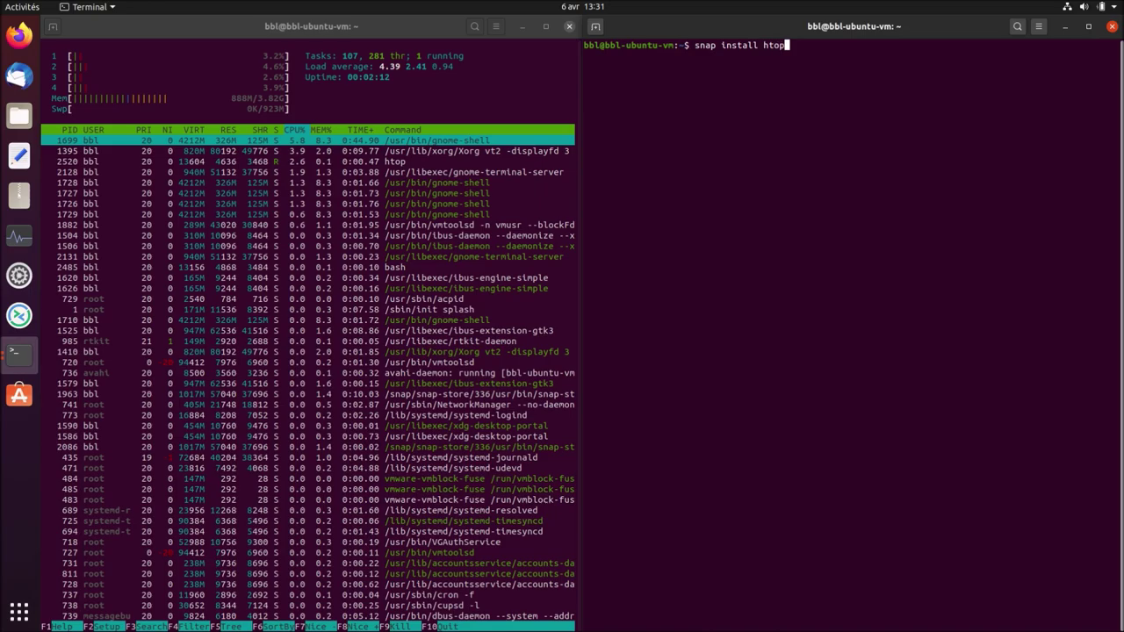
key("Return")
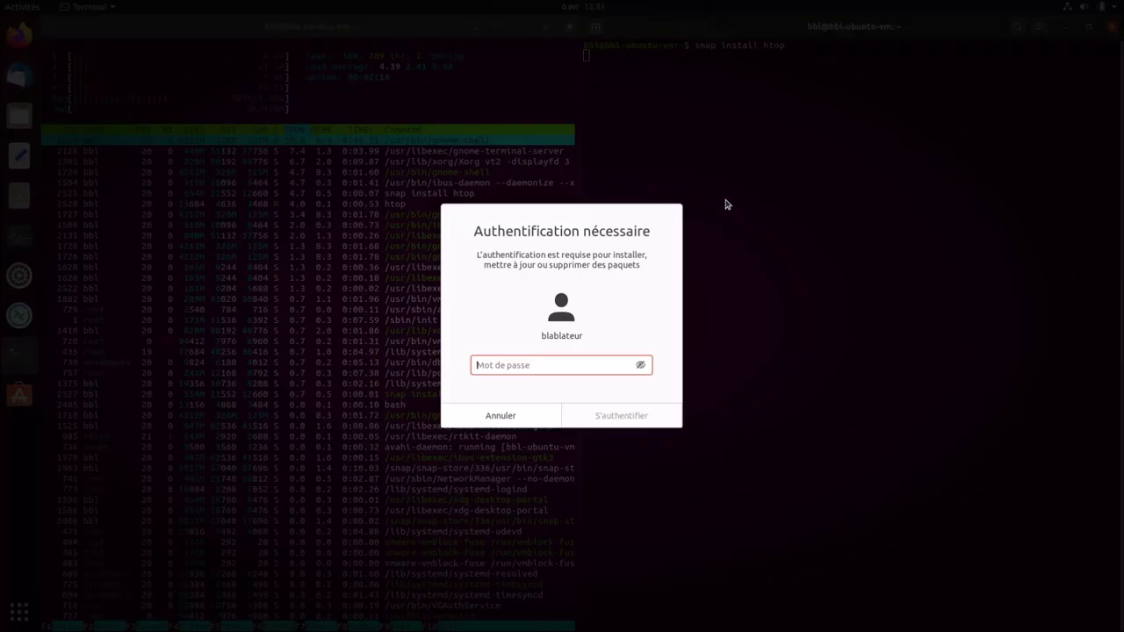
type("********")
key("Return")
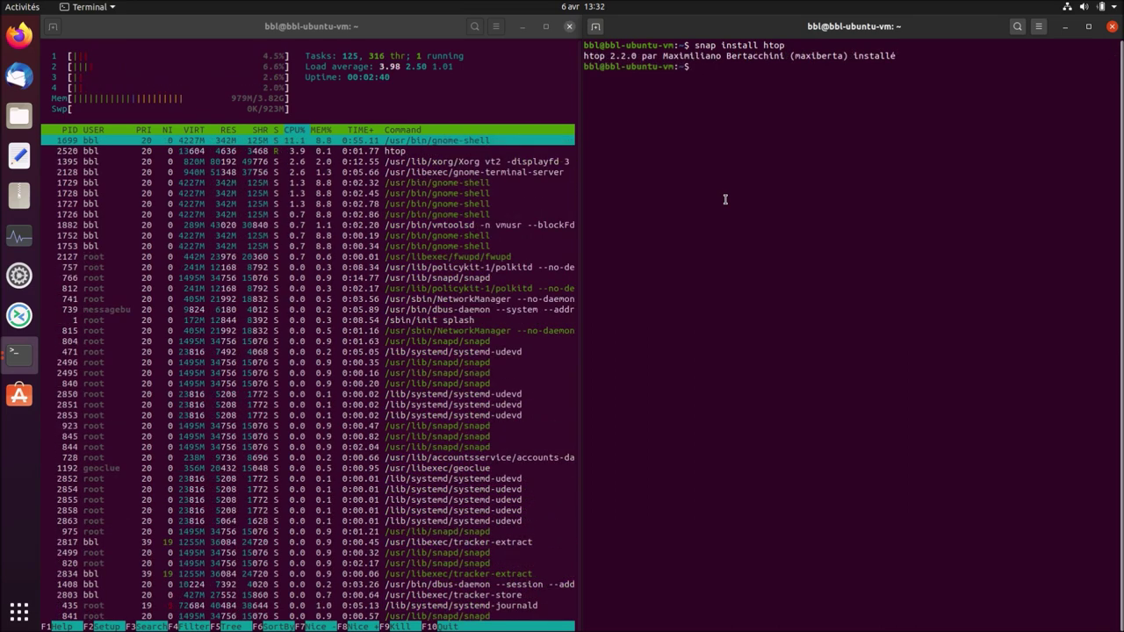
left_click(20, 612)
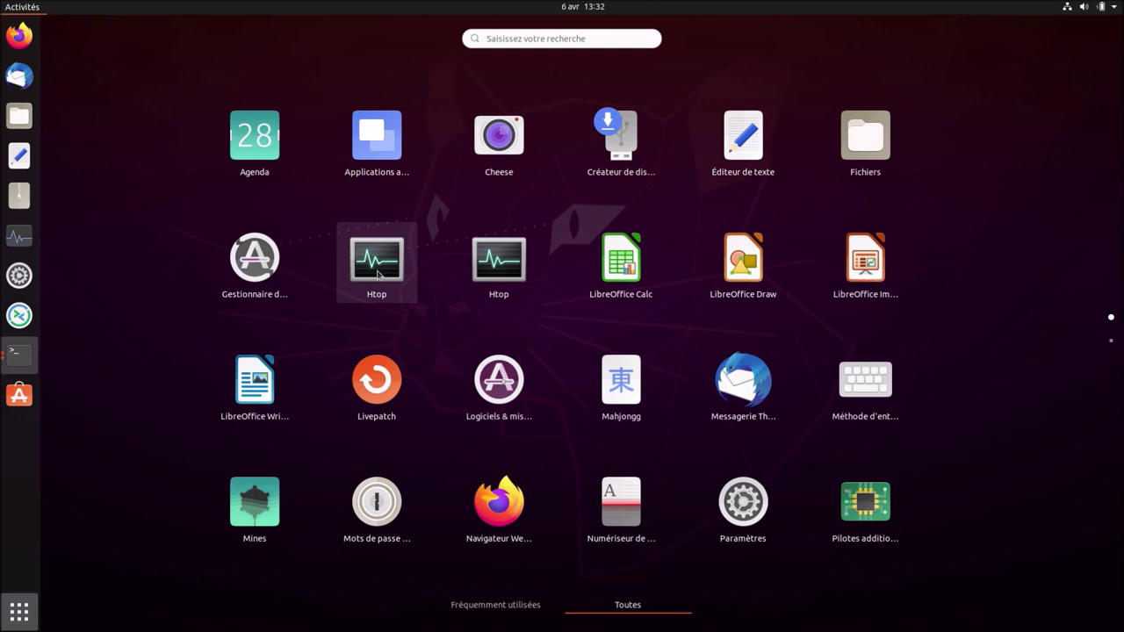
right_click(379, 275)
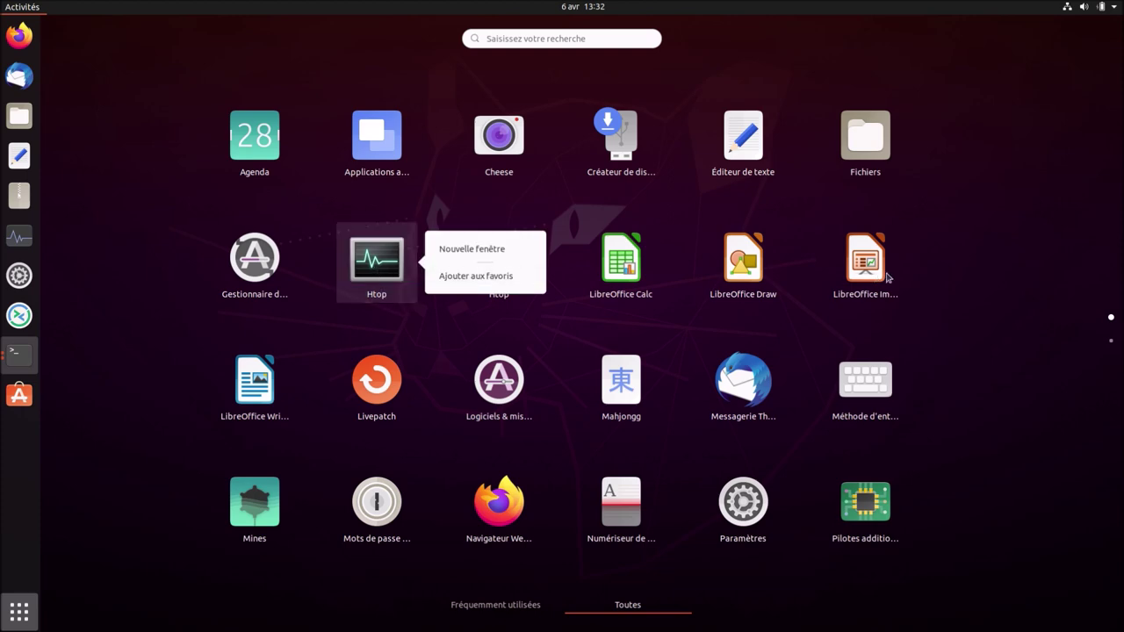
left_click(978, 277)
right_click(513, 280)
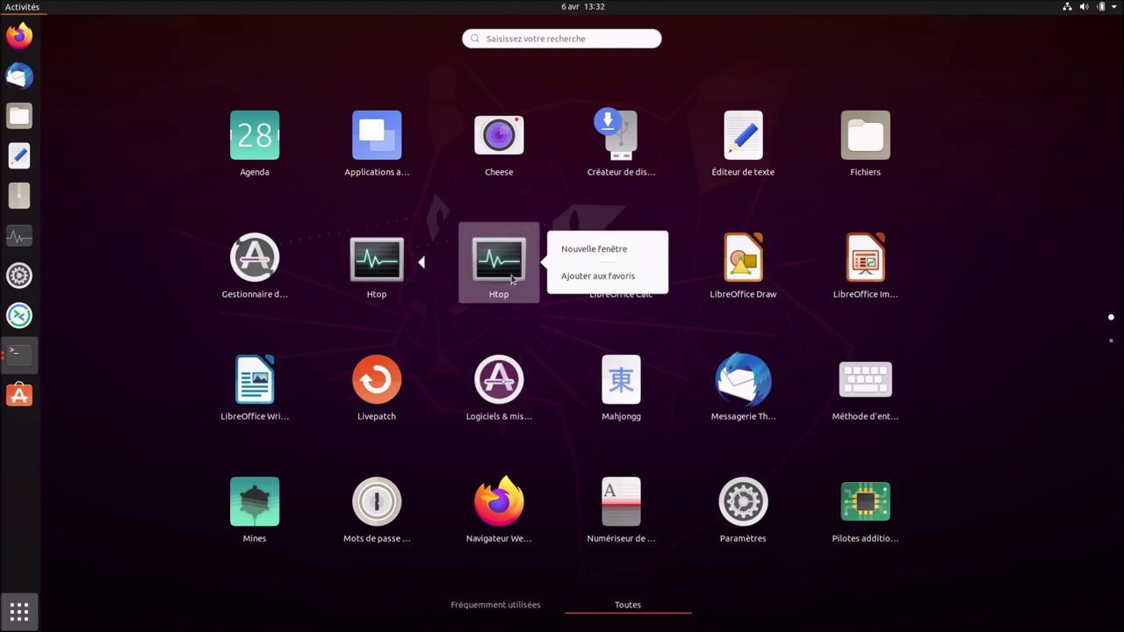
left_click(395, 276)
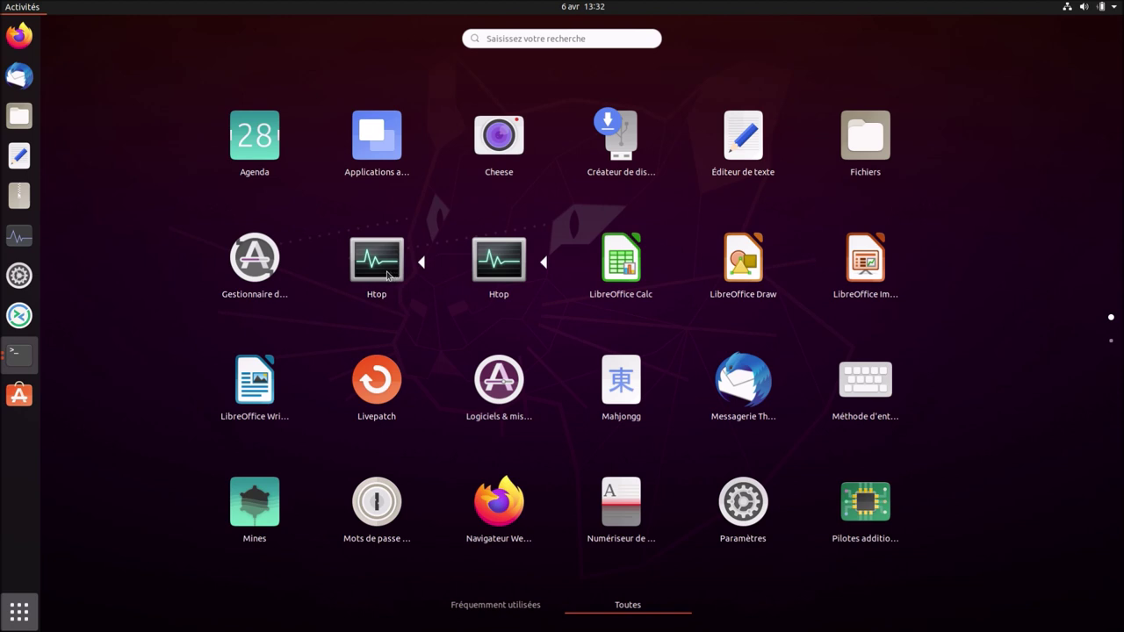
right_click(388, 276)
left_click(997, 234)
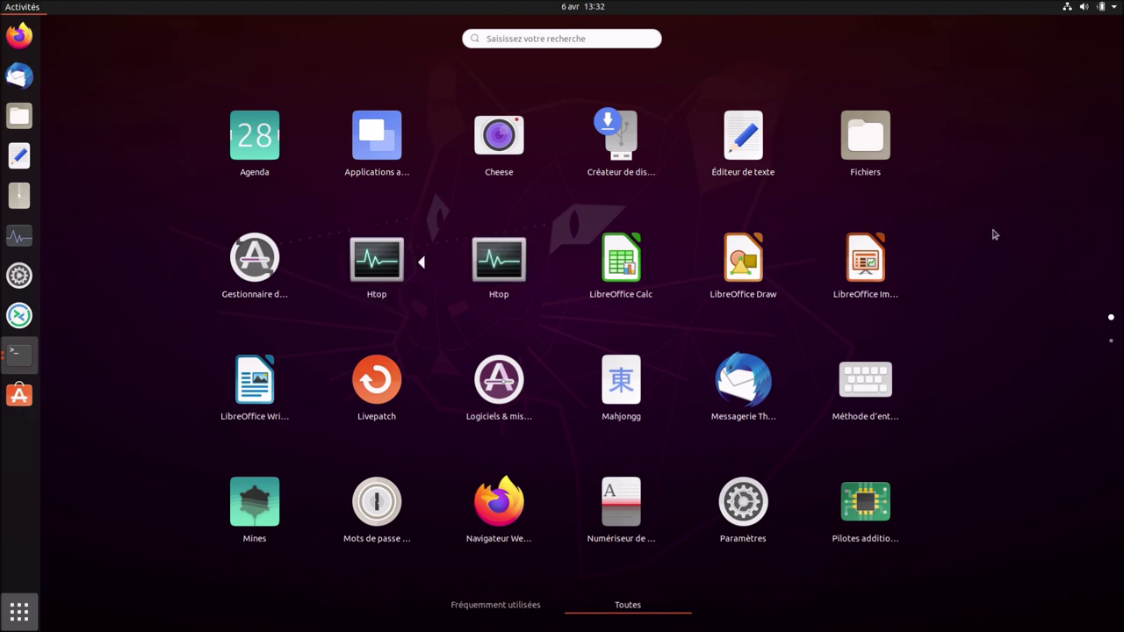
left_click(33, 621)
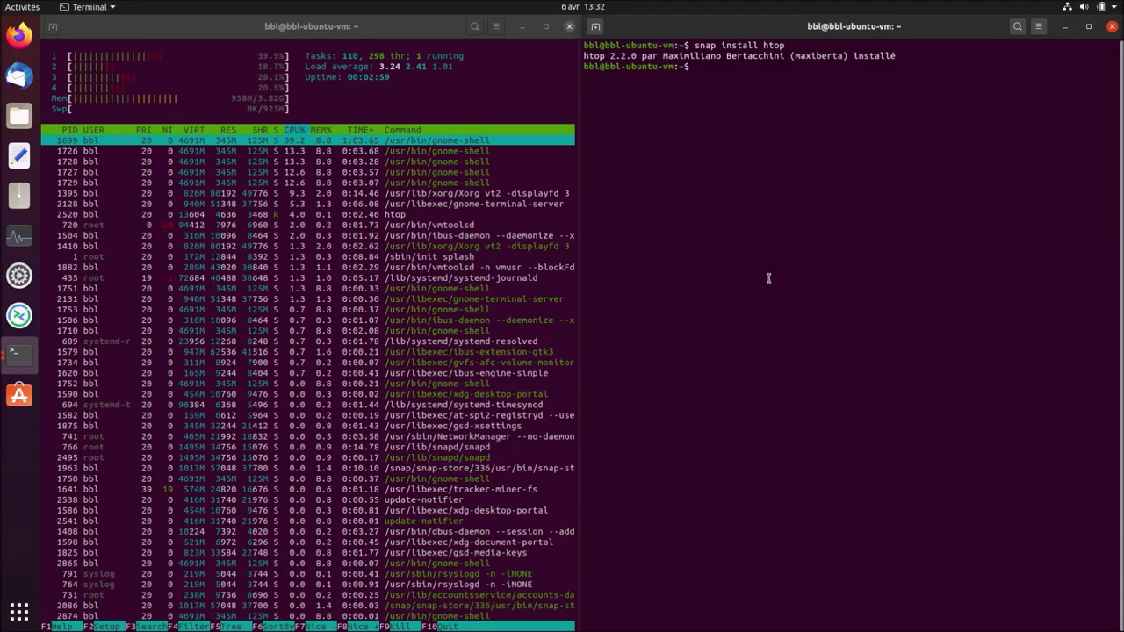
Try sudo autoremove htop, close the htop terminal confirming Fermer le terminal.
type("sudo")
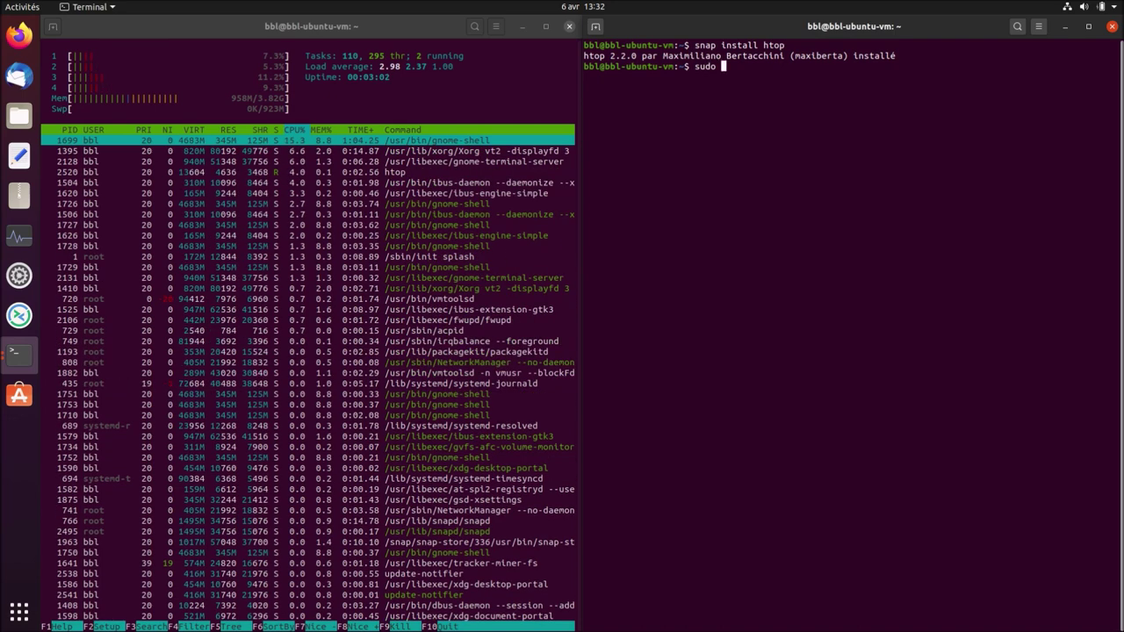
type(" autoremove htop")
key("Return")
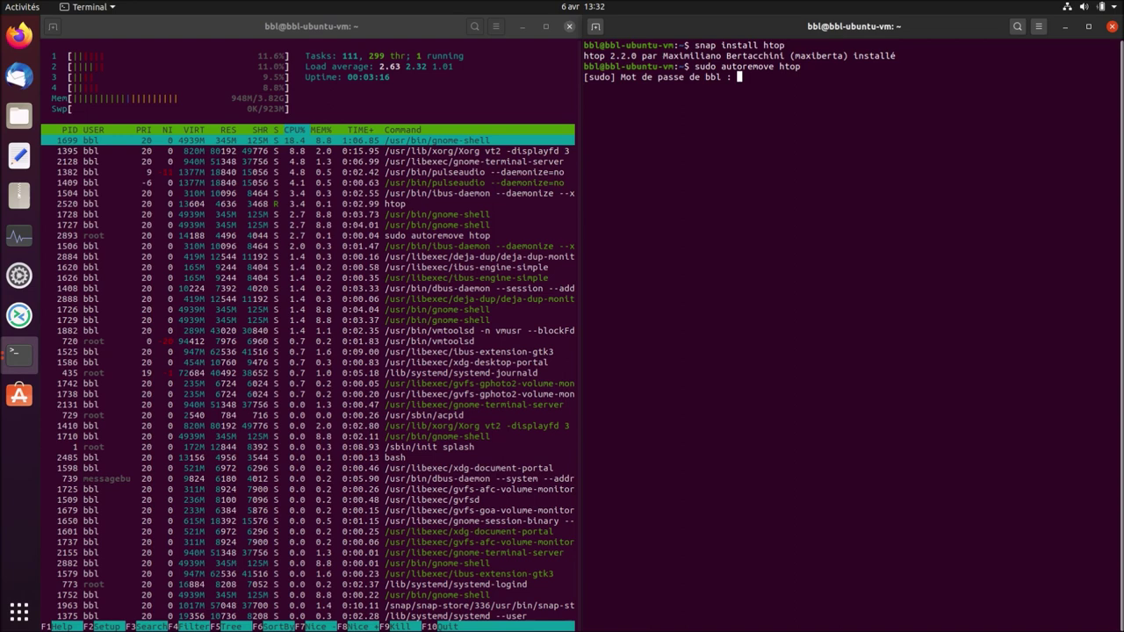
left_click(569, 32)
left_click(569, 27)
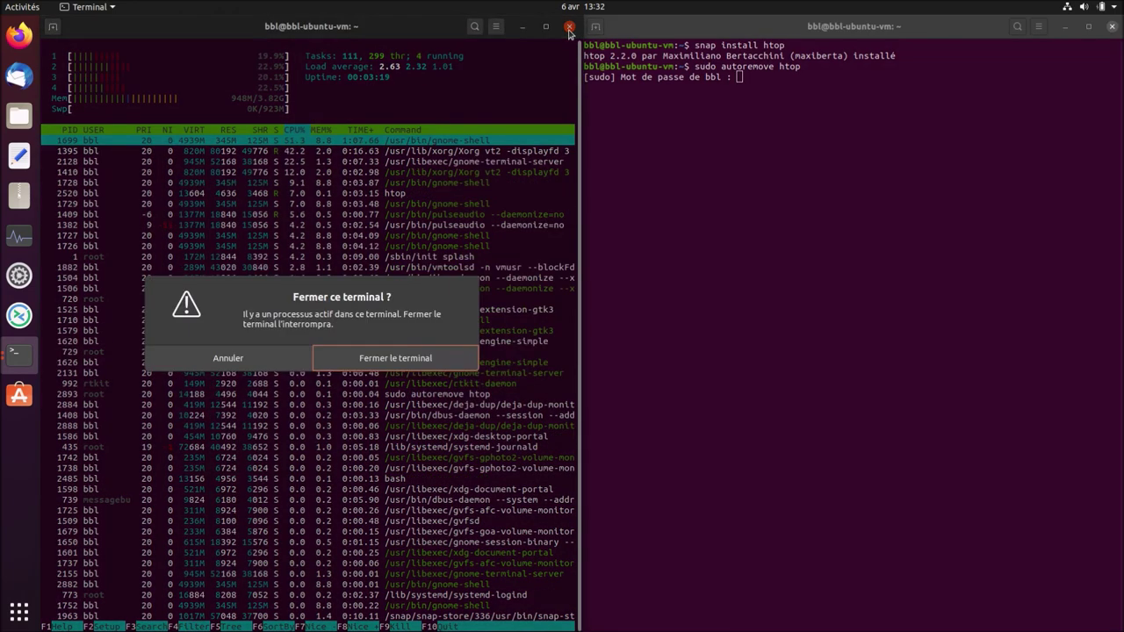
left_click(414, 358)
key("Return")
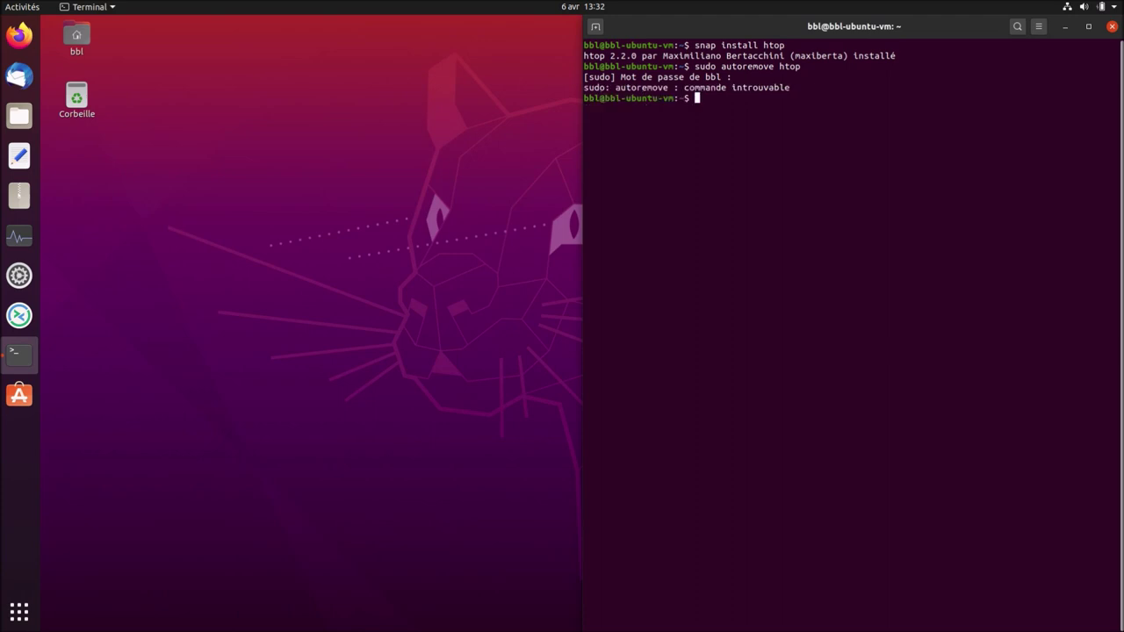
Run sudo apt aotoremove htop, then recall it and insert the missing 'u'.
type("sudo apt aotoremove htop")
key("Return")
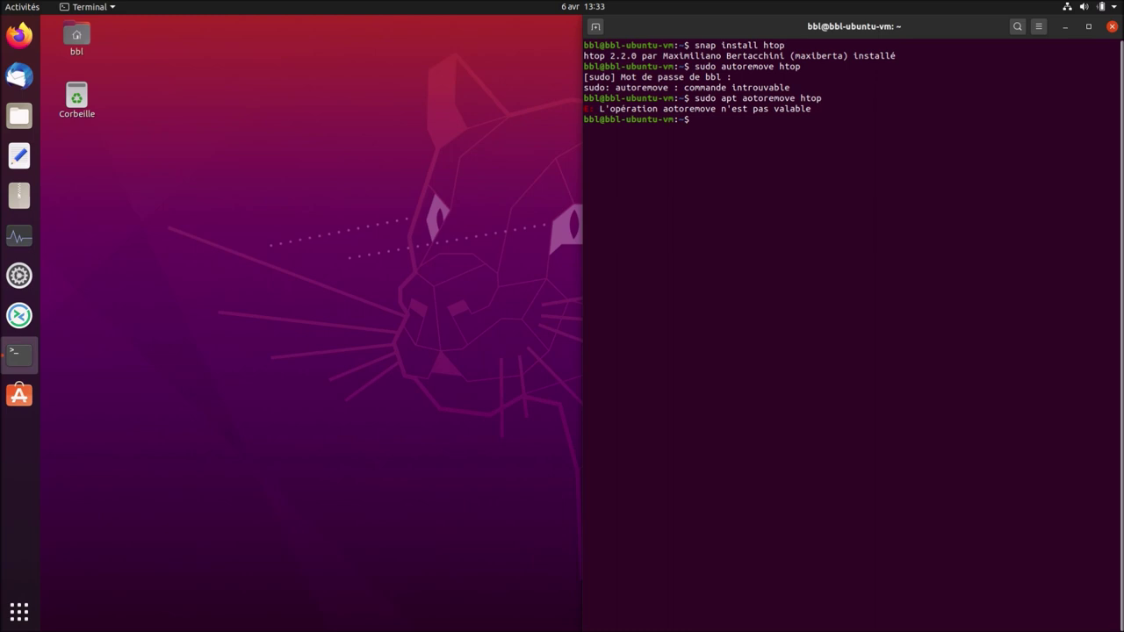
key("Up")
key("Left")
key("Left")
key("Left")
key("Left")
key("Left")
key("Left")
key("Left")
key("Left")
key("Left")
key("Left")
key("Left")
key("Left")
key("Left")
key("Left")
key("Left")
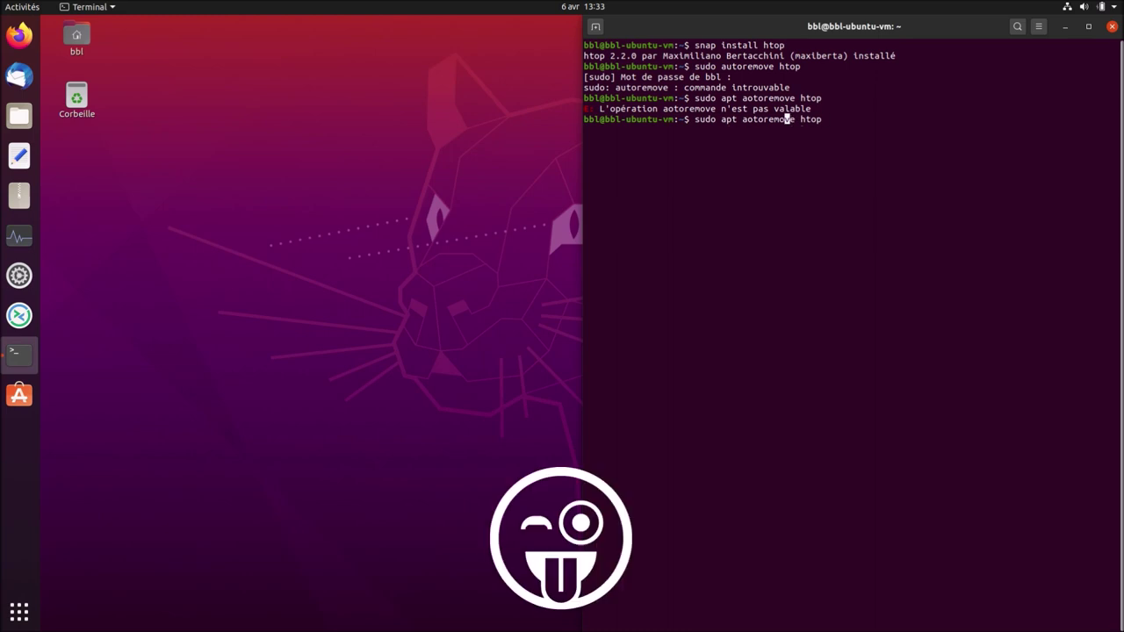
key("Right")
type("u")
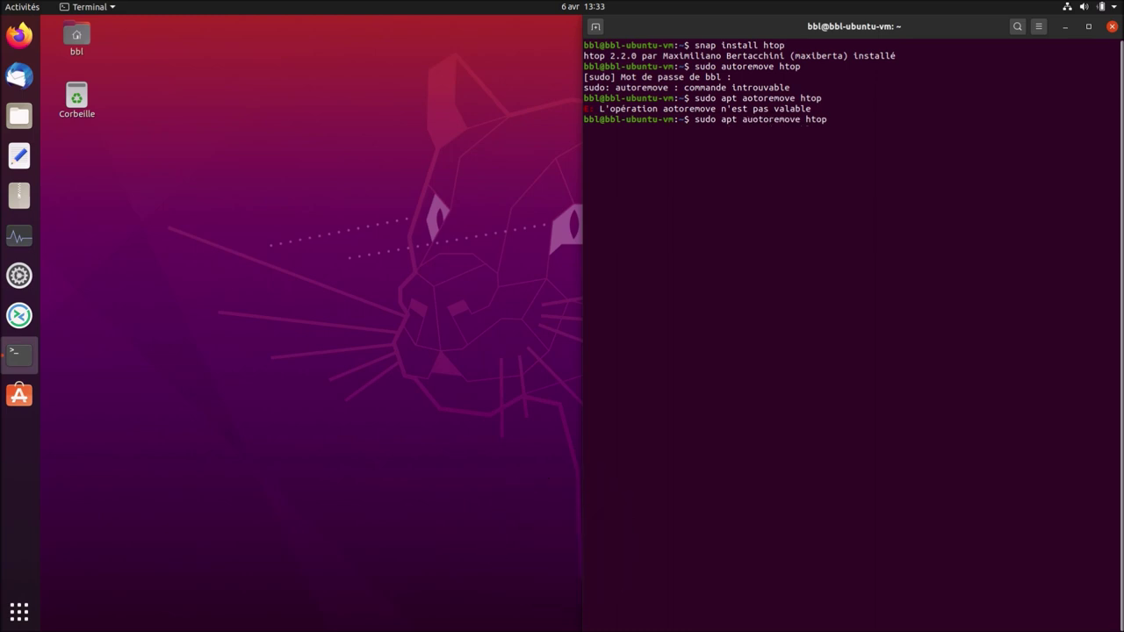
key("Return")
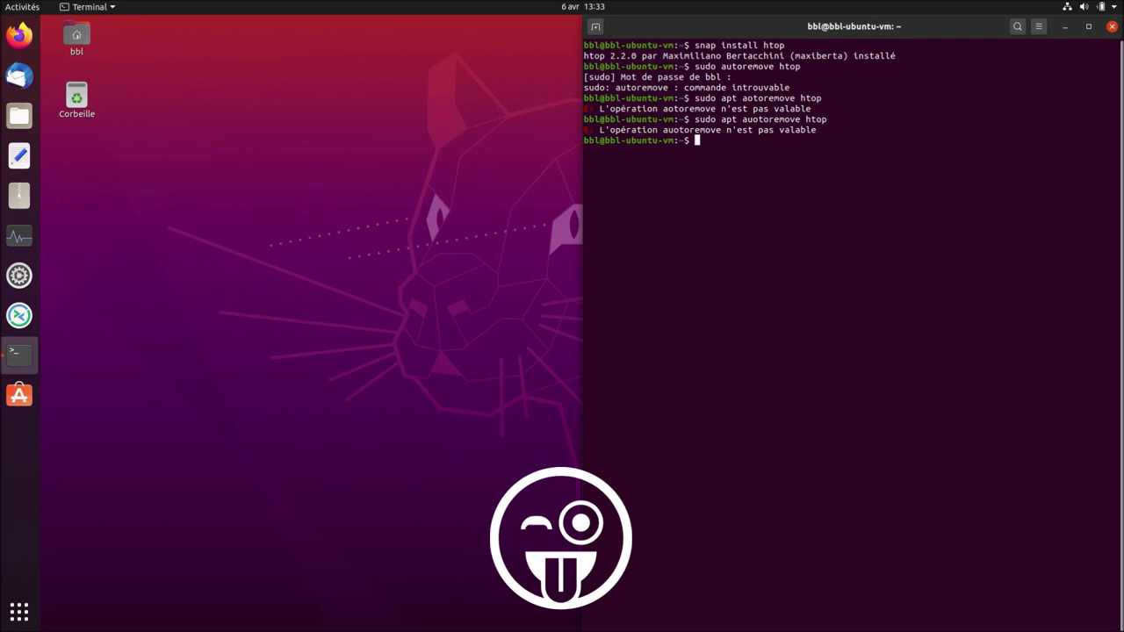
Correct the command to sudo apt autoremove htop and confirm removal with 'o'.
key("Up")
key("Left")
key("Left")
key("Left")
key("Left")
key("Left")
key("Left")
key("Left")
key("Left")
key("Left")
key("Left")
key("Left")
key("Left")
key("Left")
key("Left")
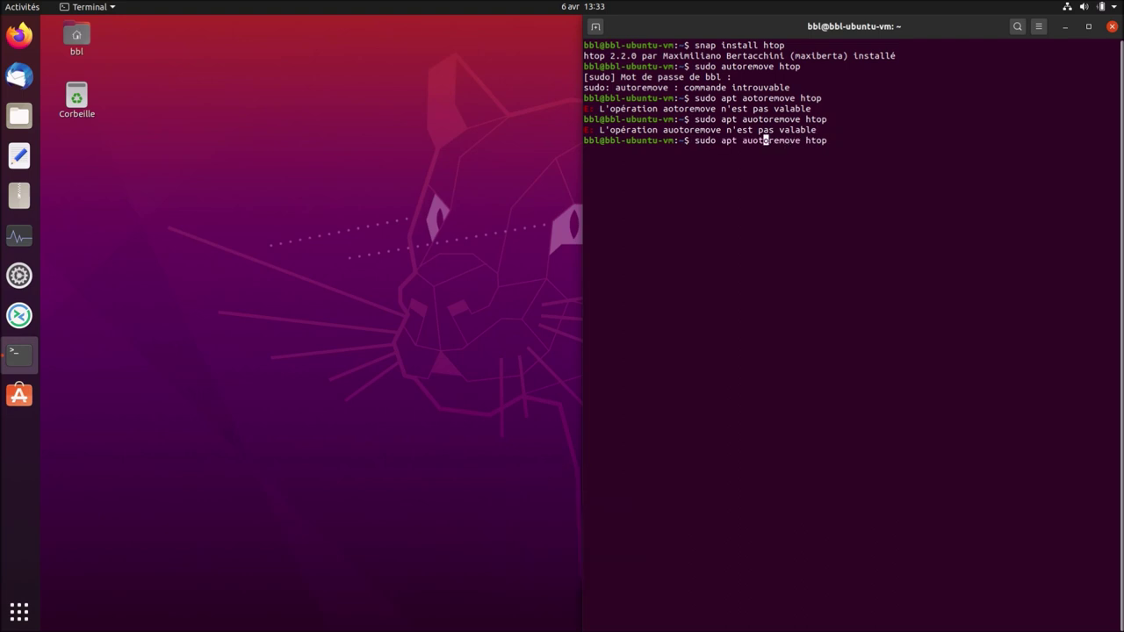
type("t")
key("Delete")
key("Delete")
key("Return")
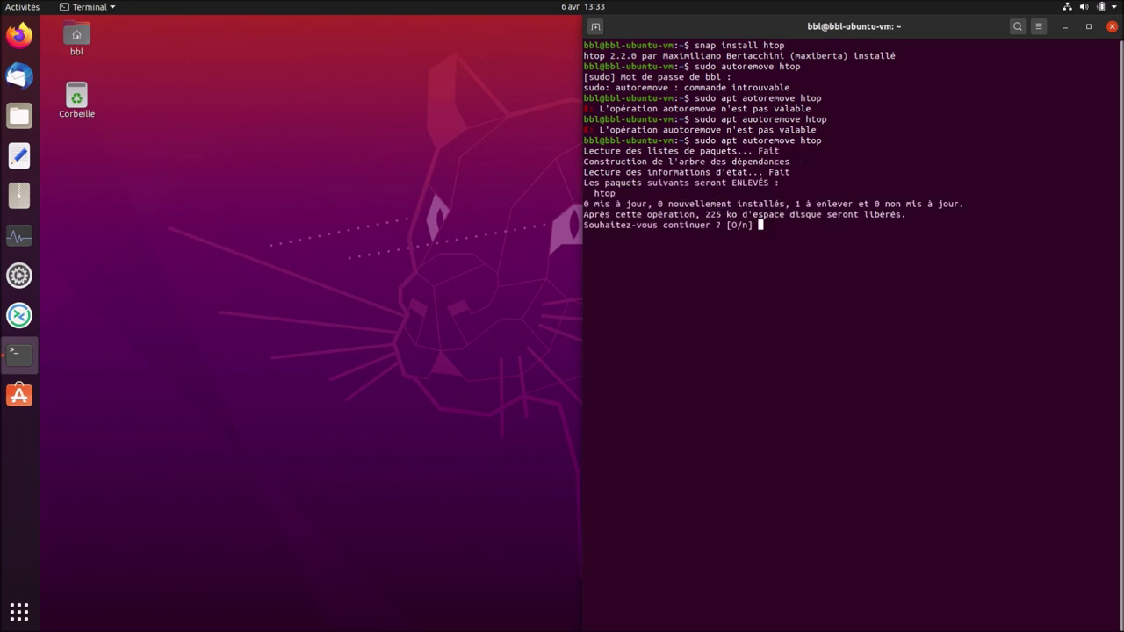
type("o")
key("Return")
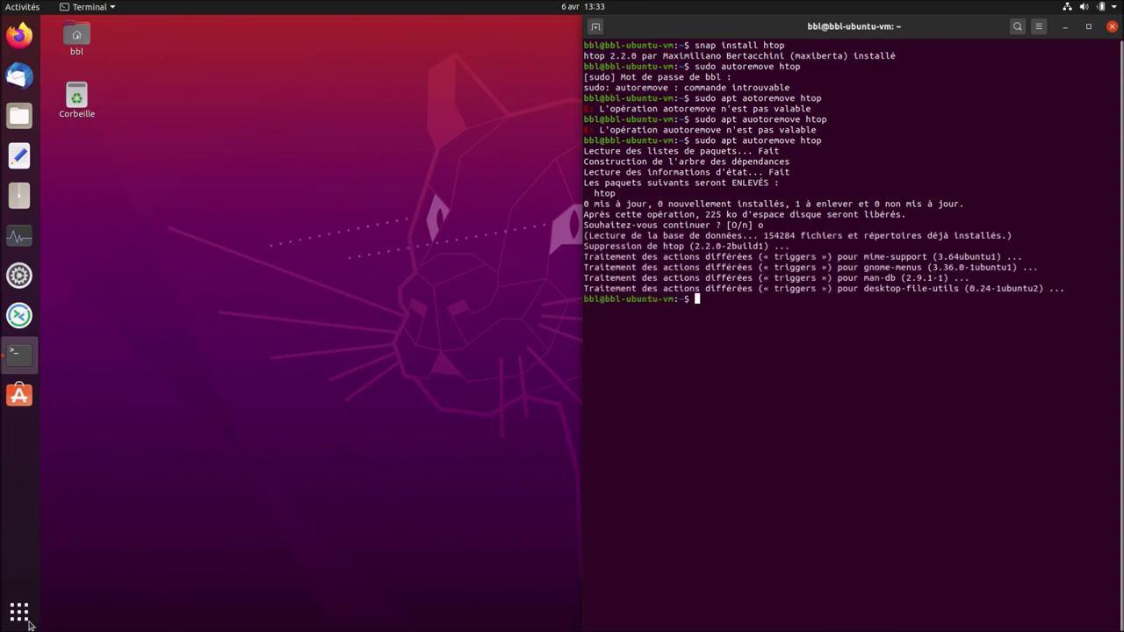
Run snap list to check that htop is among the installed snaps.
left_click(27, 622)
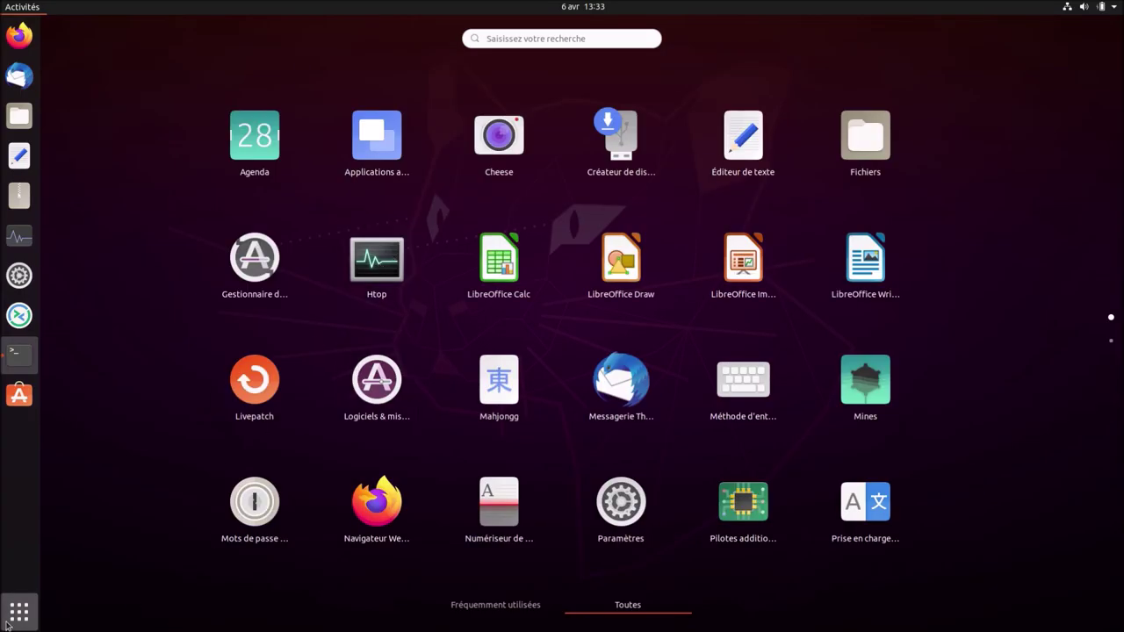
left_click(9, 622)
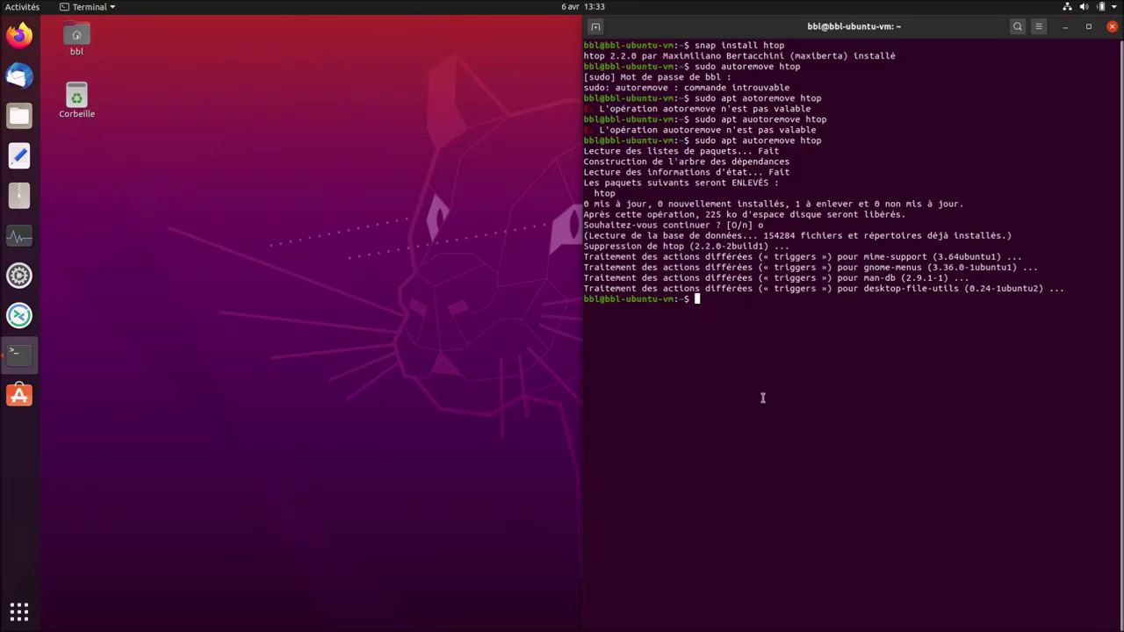
type("snap list")
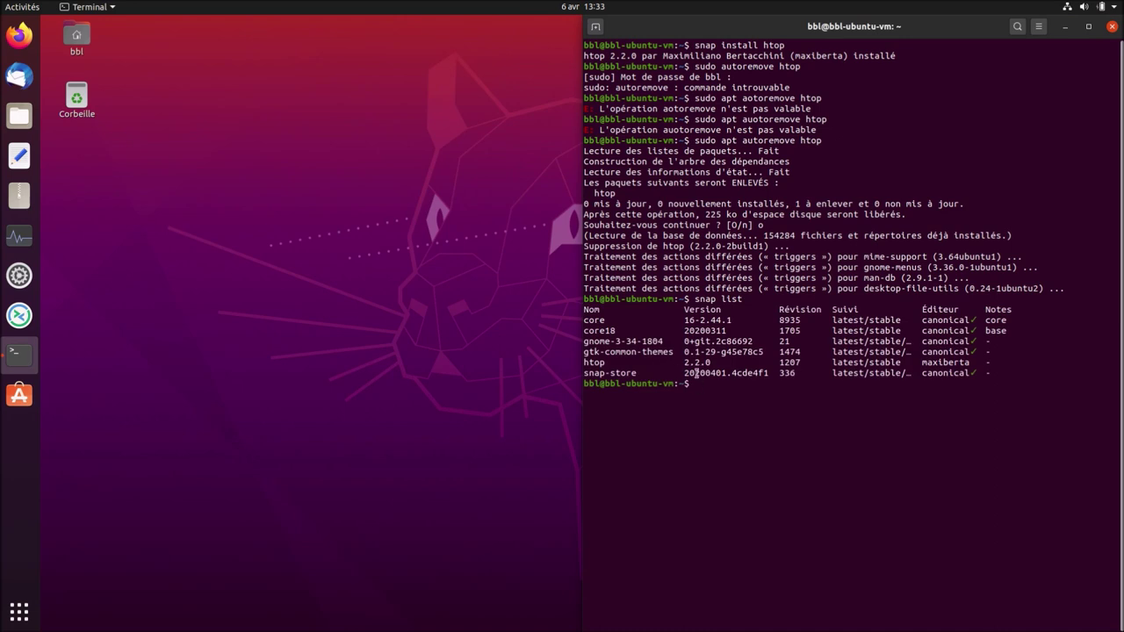
Launch the snap Htop from the app grid, then close both terminal windows.
left_click(19, 612)
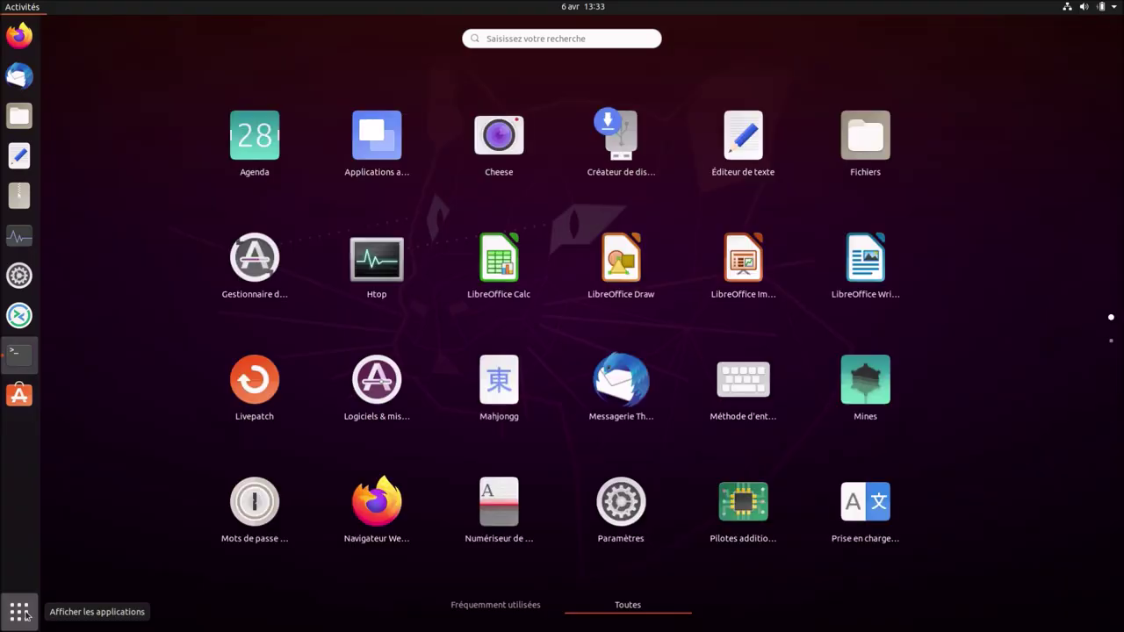
left_click(376, 280)
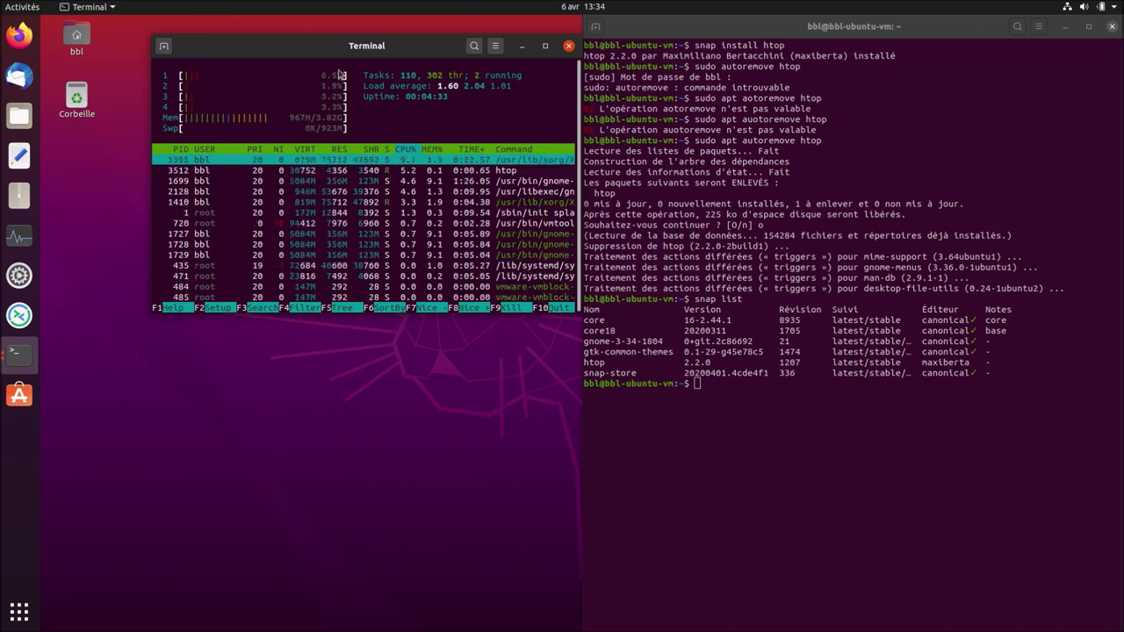
left_click_drag(307, 45, 252, 225)
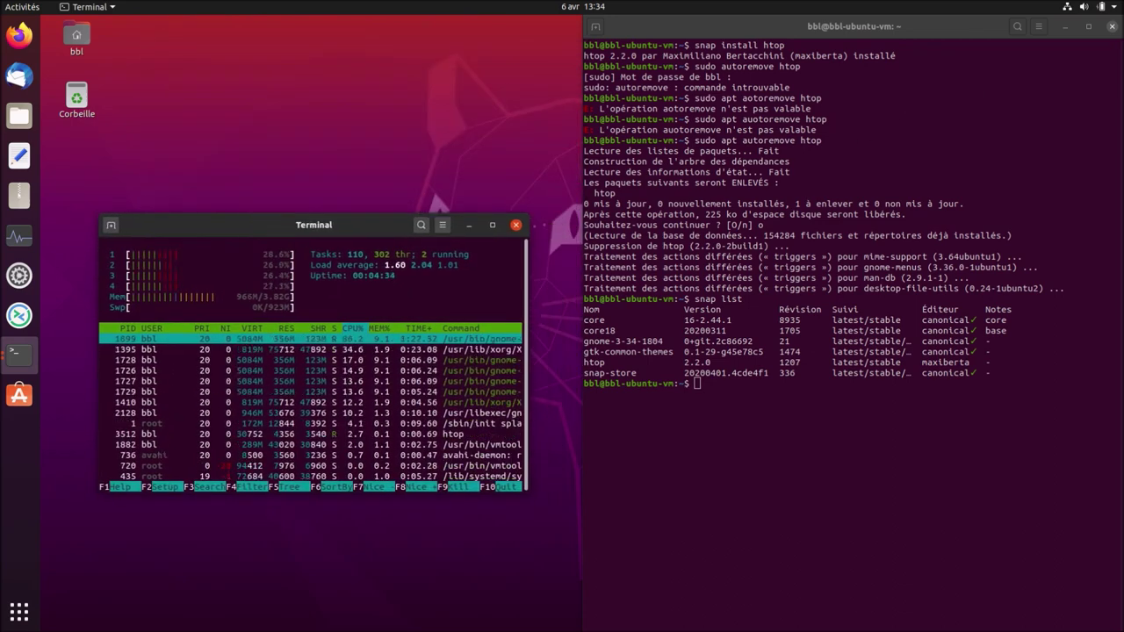
left_click(1113, 29)
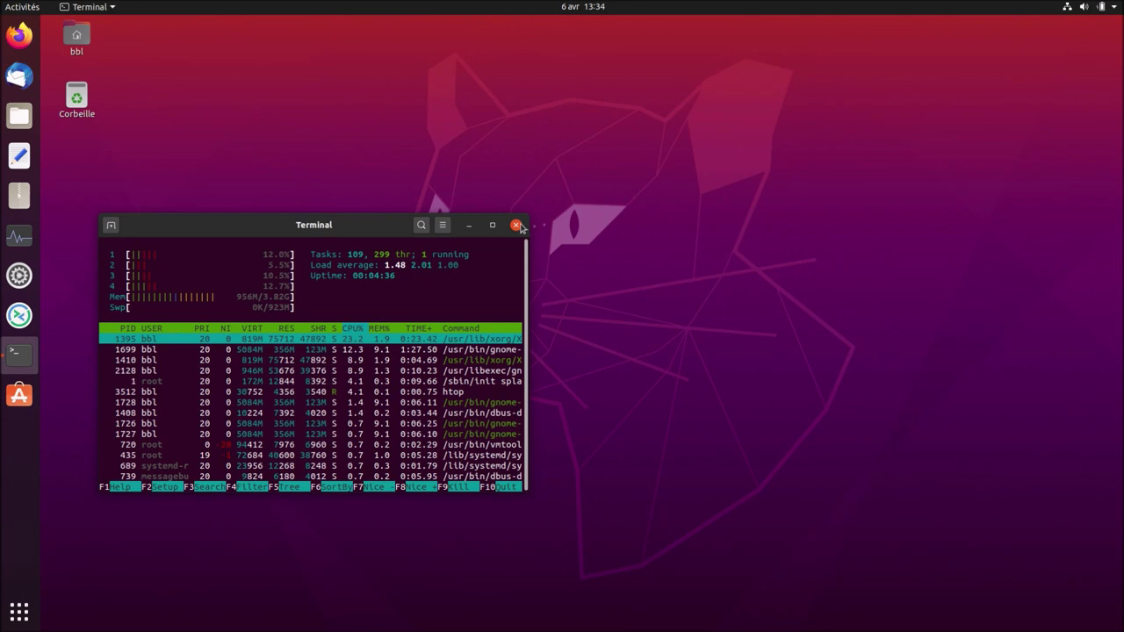
left_click(518, 226)
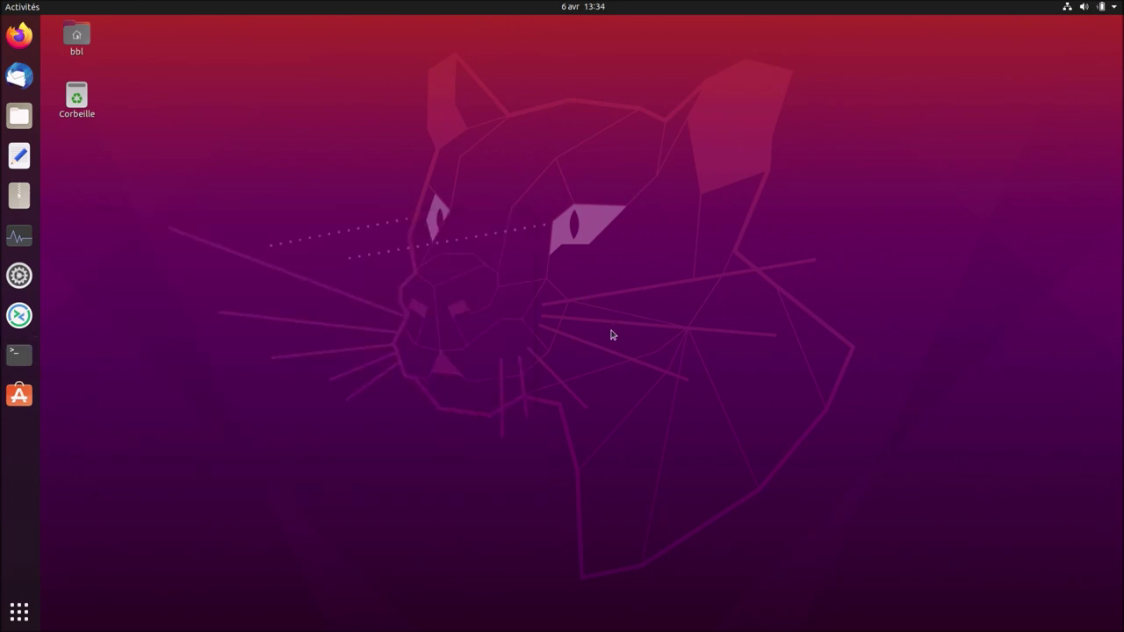